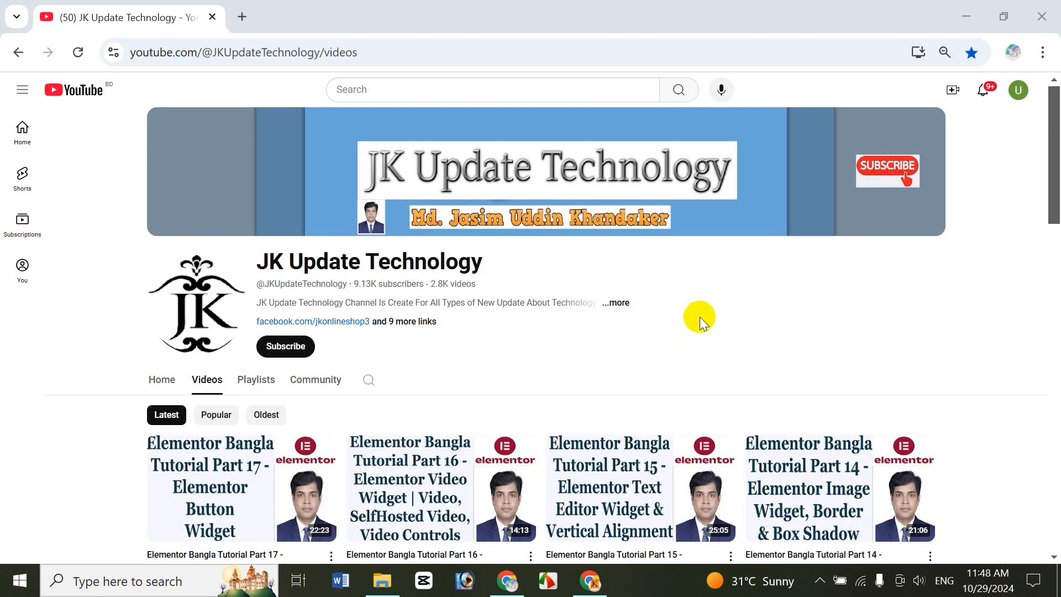
Browse the YouTube channel's playlists, then return to its video list.
drag(1052, 185, 1042, 253)
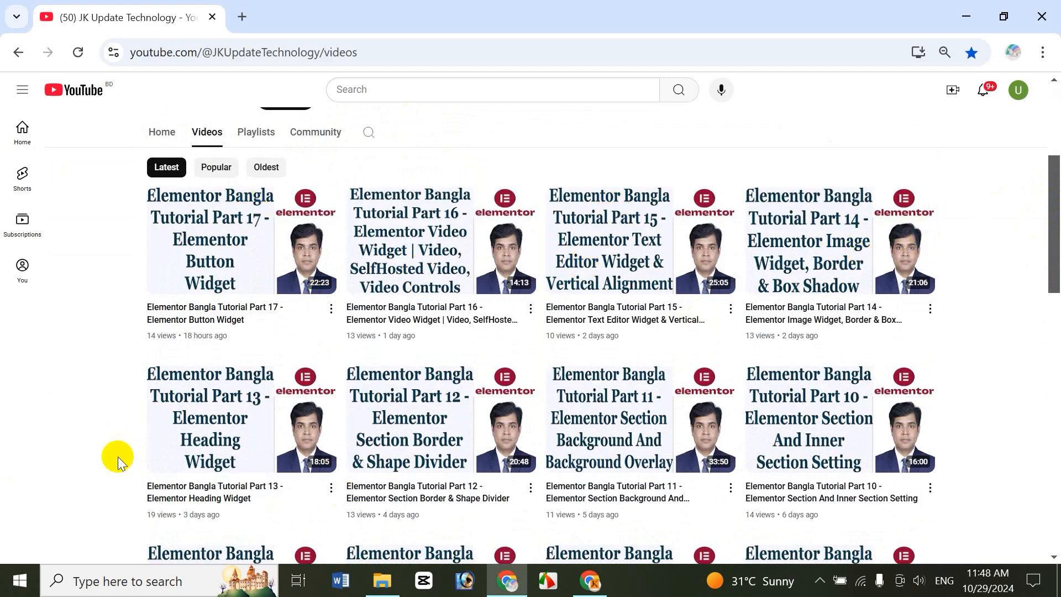
drag(1051, 238, 1050, 198)
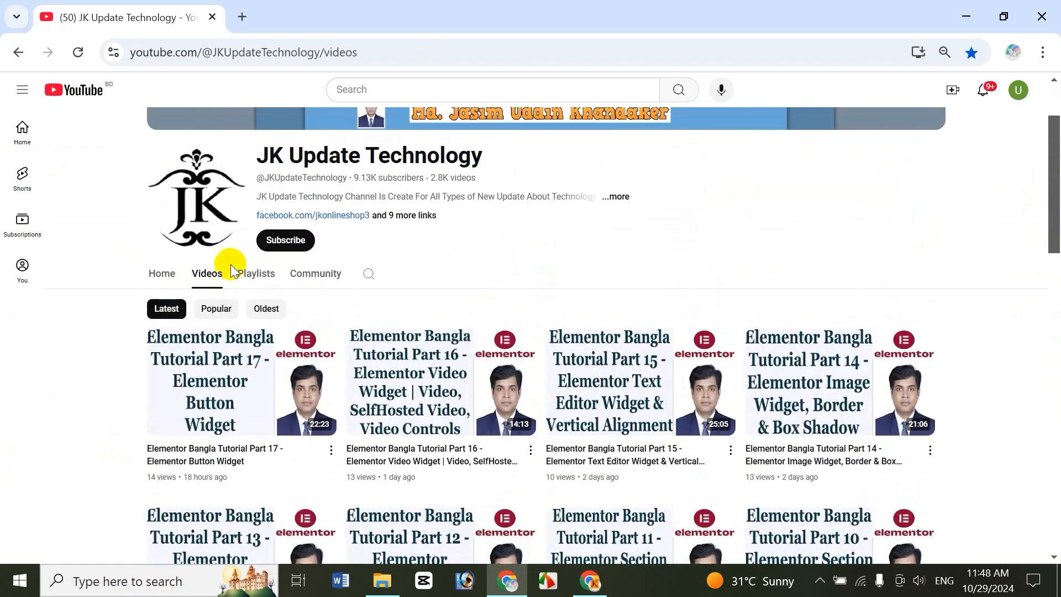
click(252, 272)
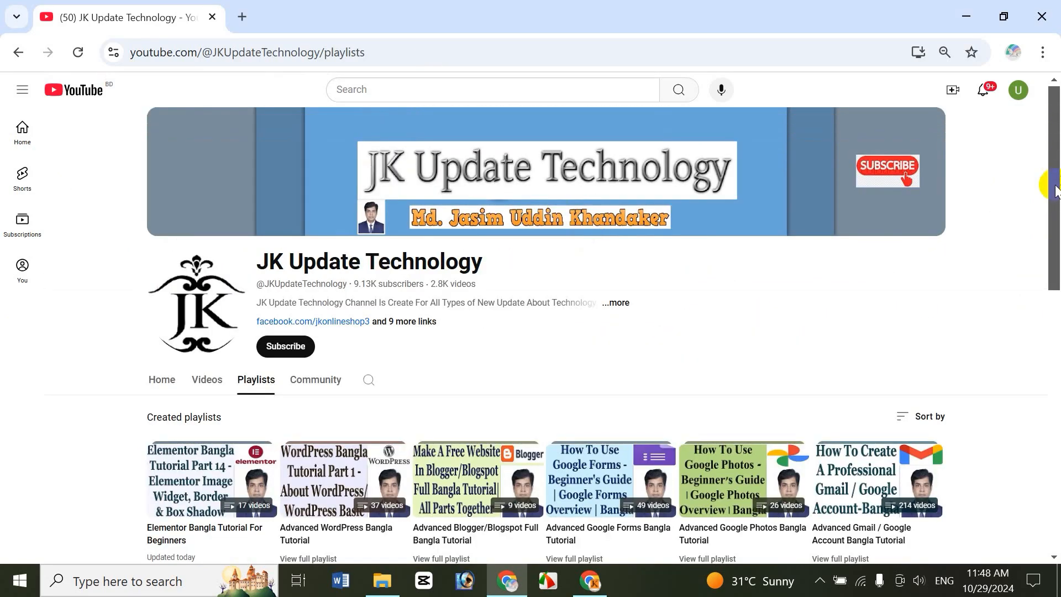
scroll(1055, 189, down, 2)
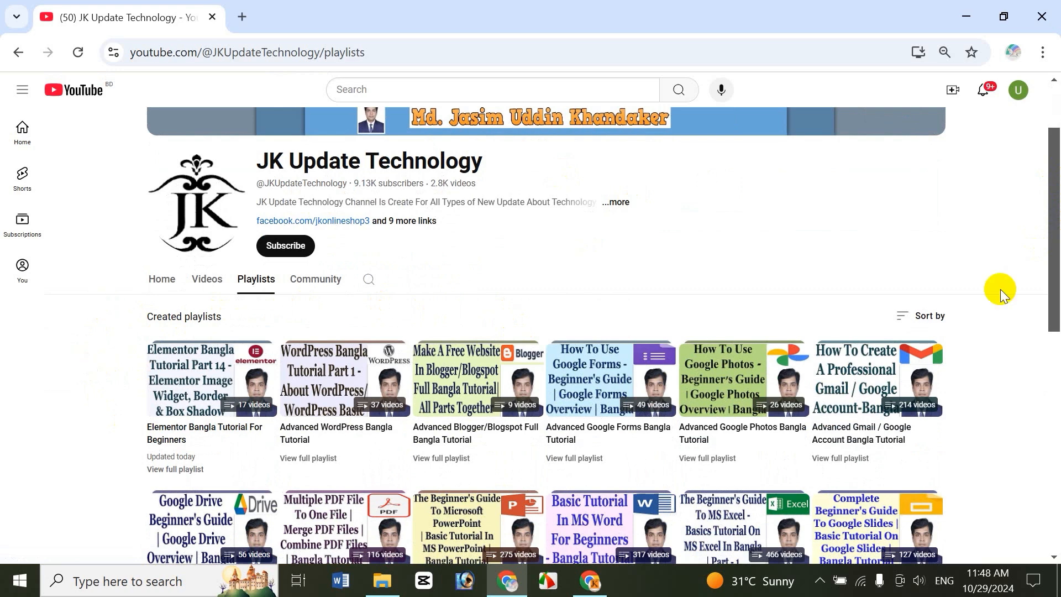
drag(1057, 258, 1057, 493)
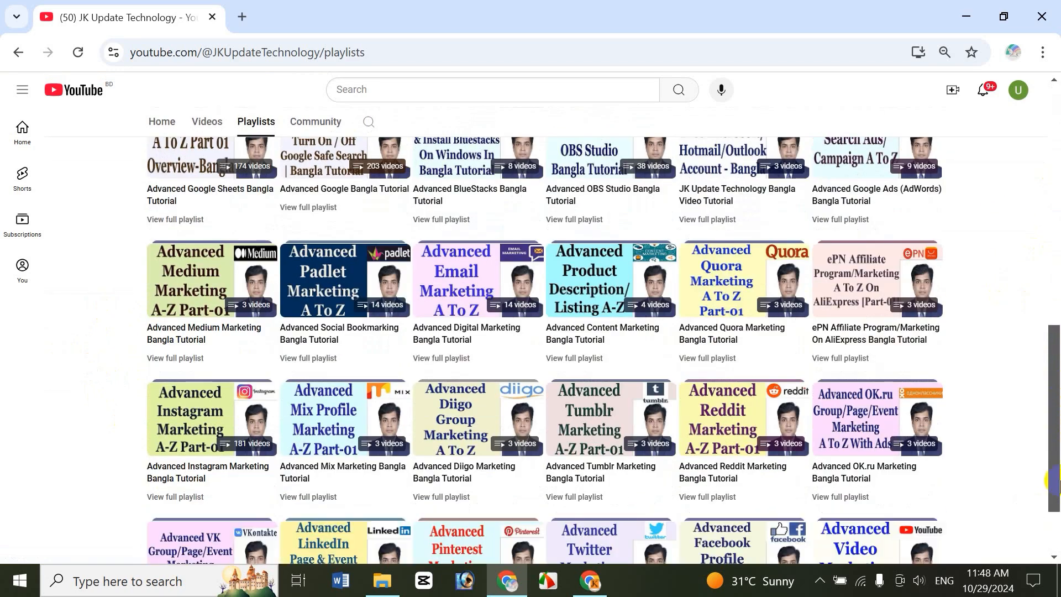
drag(1057, 418, 1057, 182)
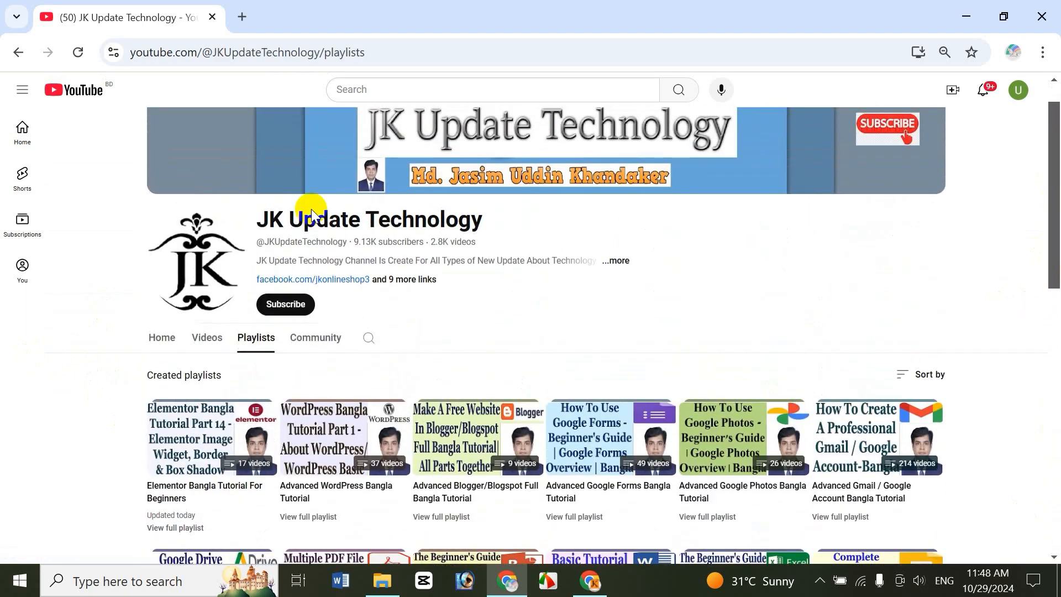
click(207, 337)
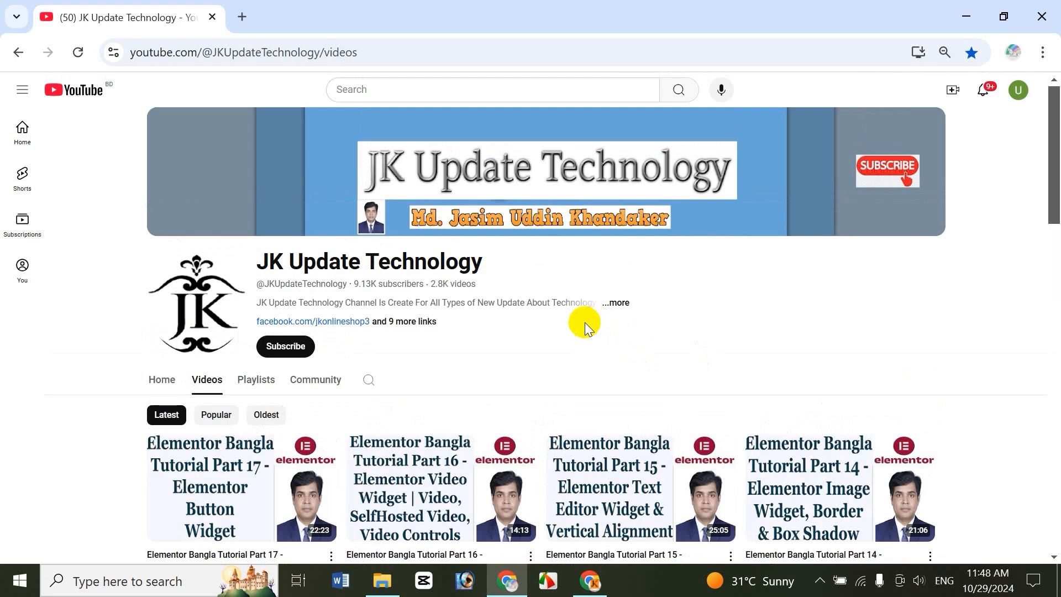
Load the online site's wp-admin login page in a new tab, then close it.
click(243, 17)
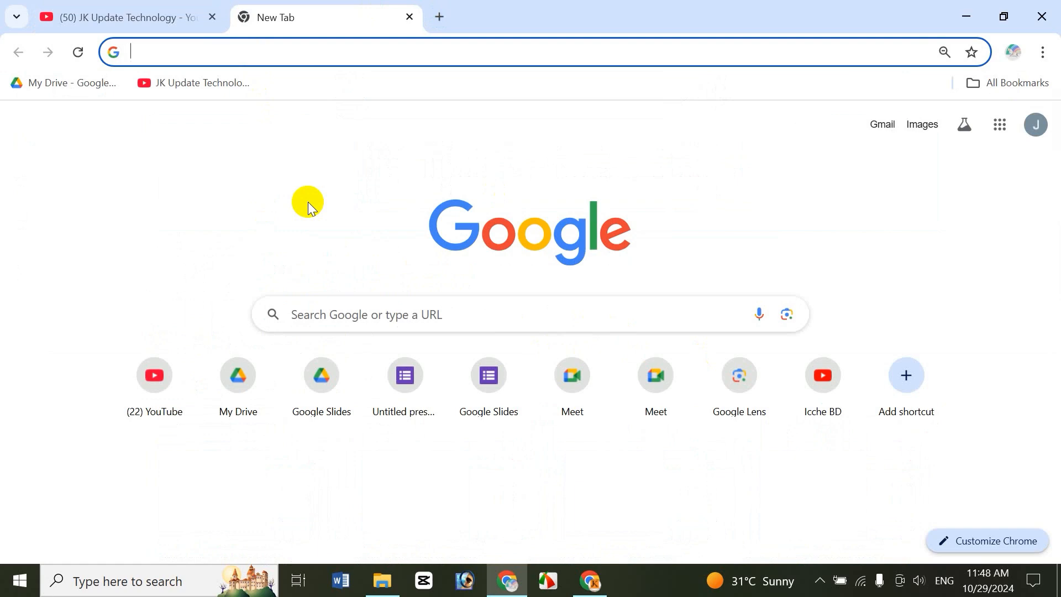
text(j)
key(Right)
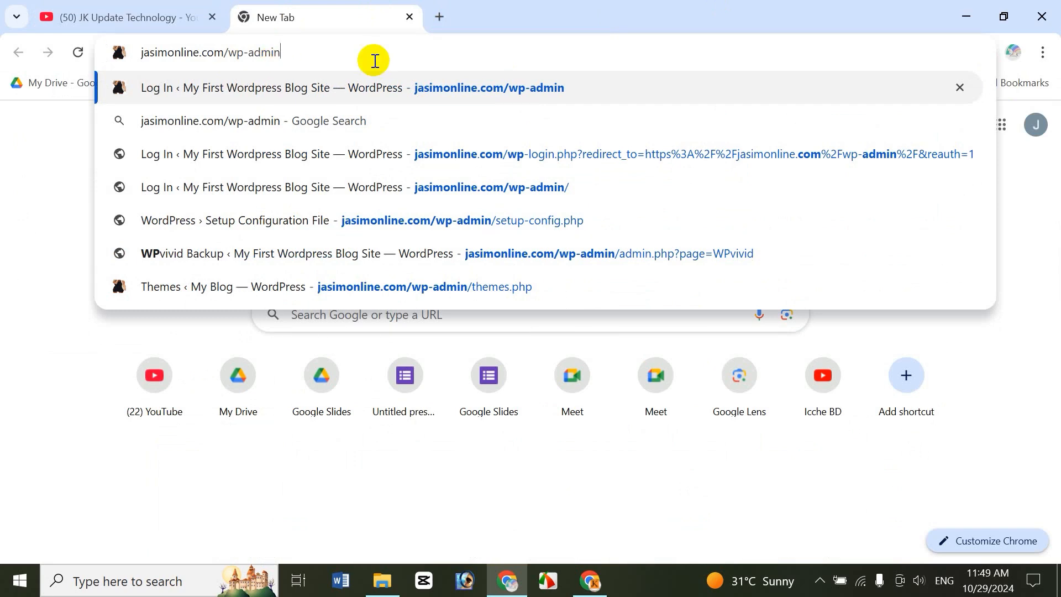
key(Return)
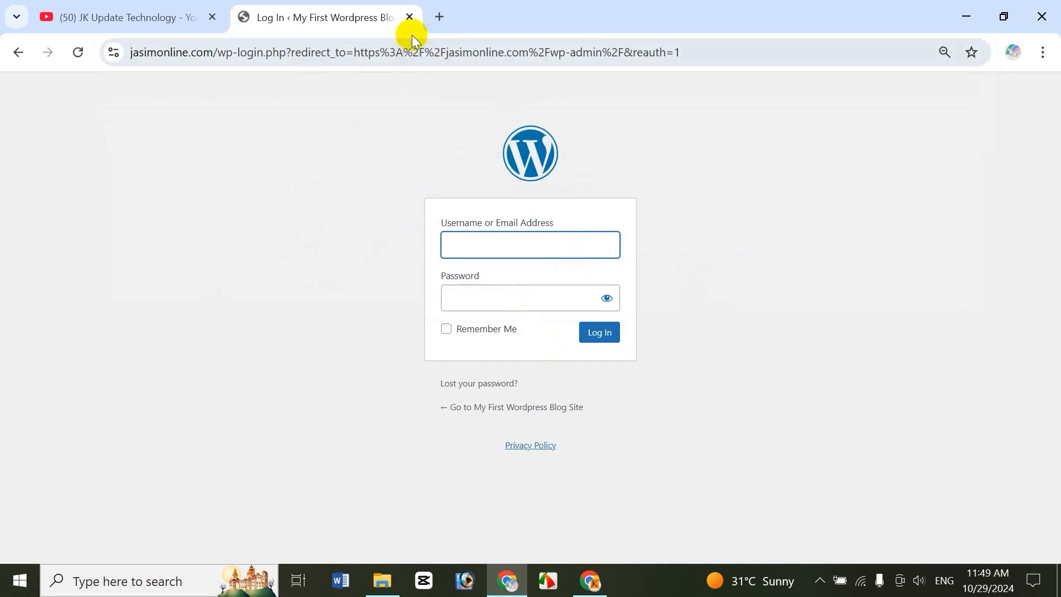
click(409, 17)
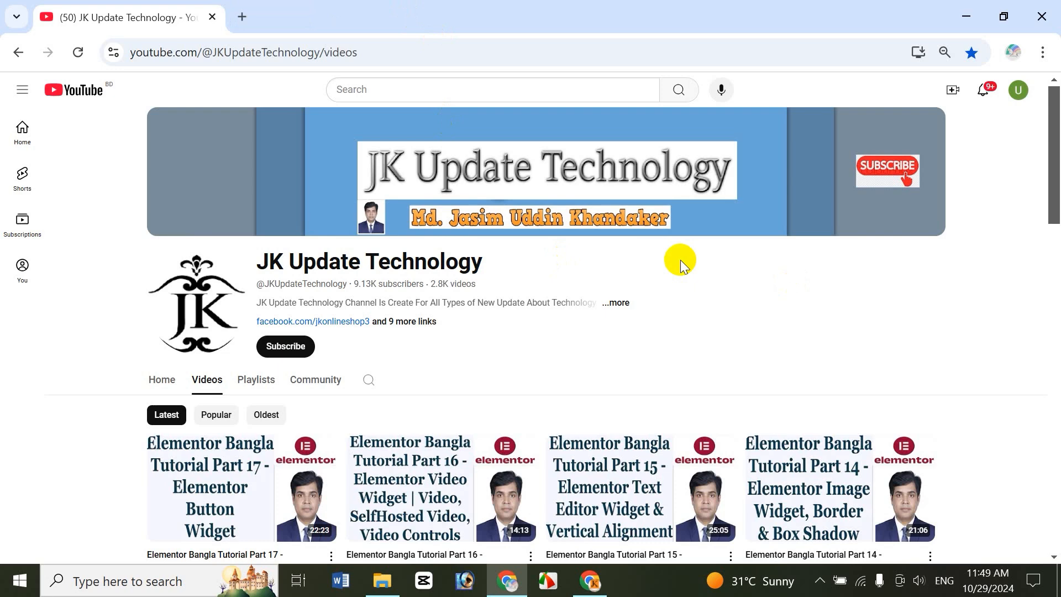
Launch XAMPP Control Panel via 'xam' search, start Apache and MySQL, and minimize it.
click(119, 583)
text(xam)
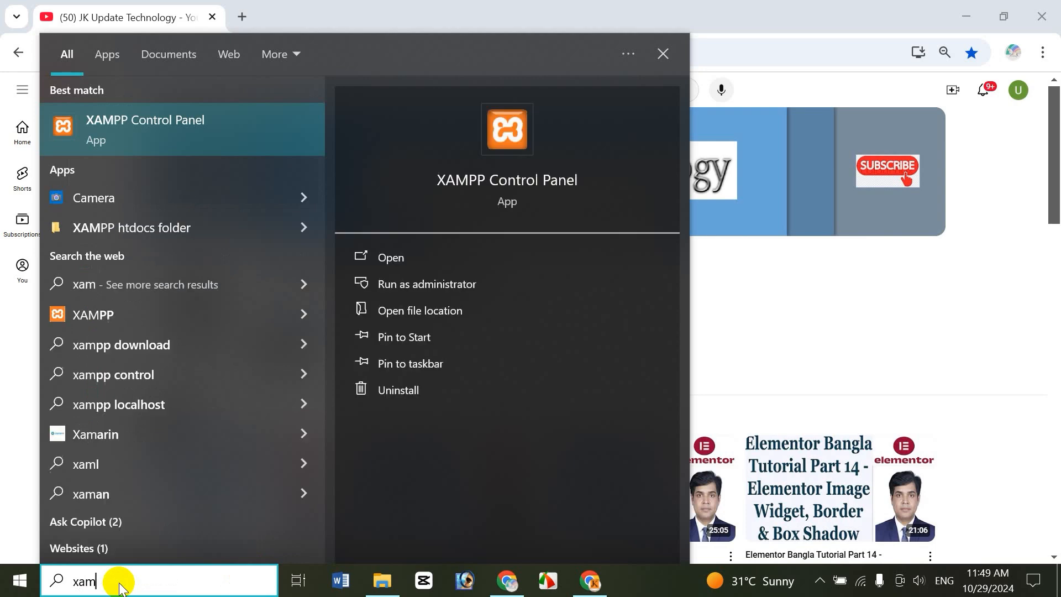
click(177, 129)
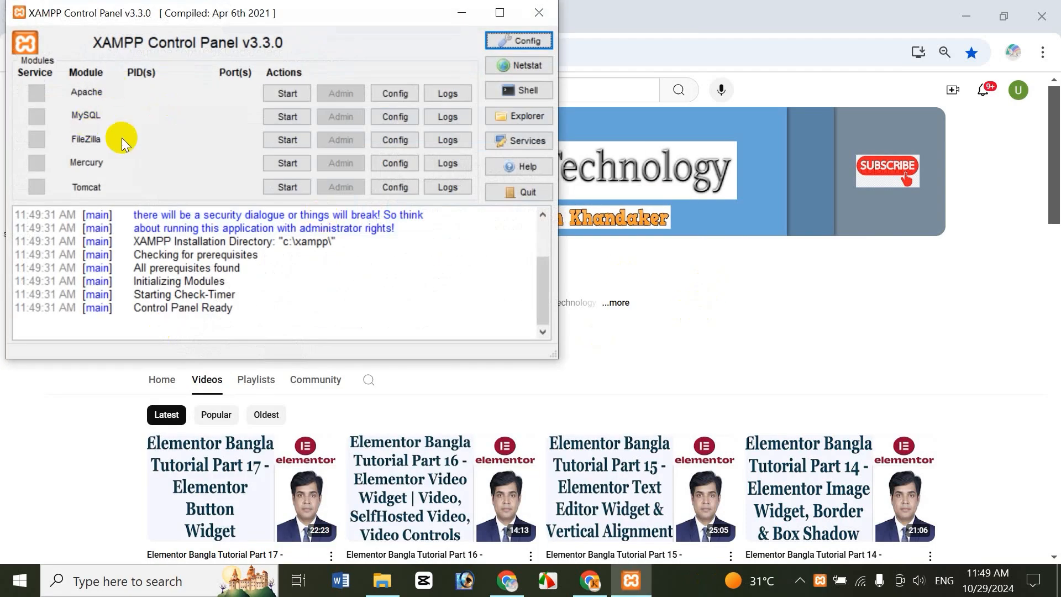
click(286, 93)
click(279, 114)
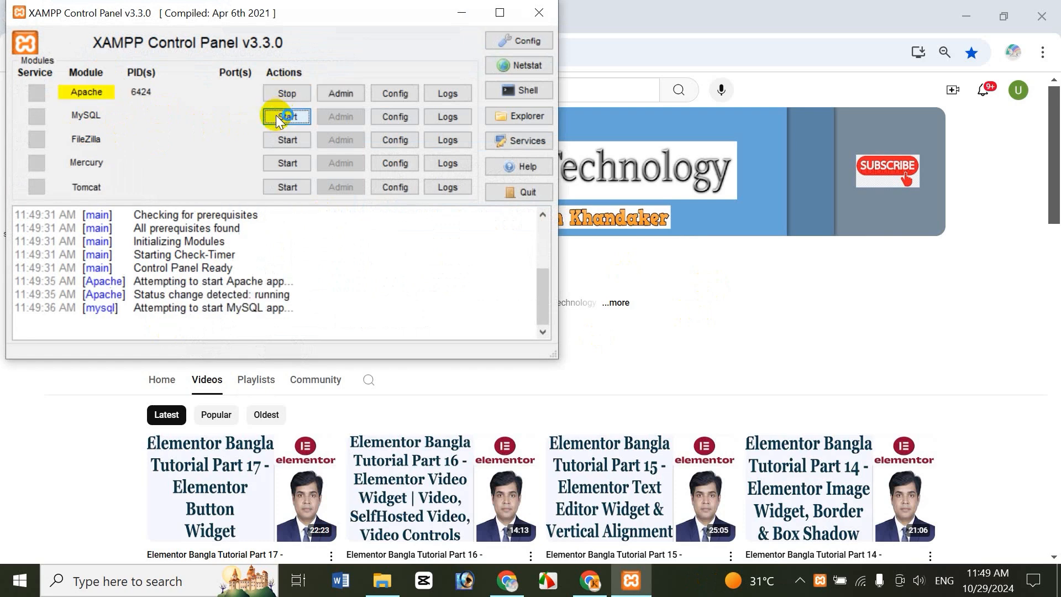
click(464, 14)
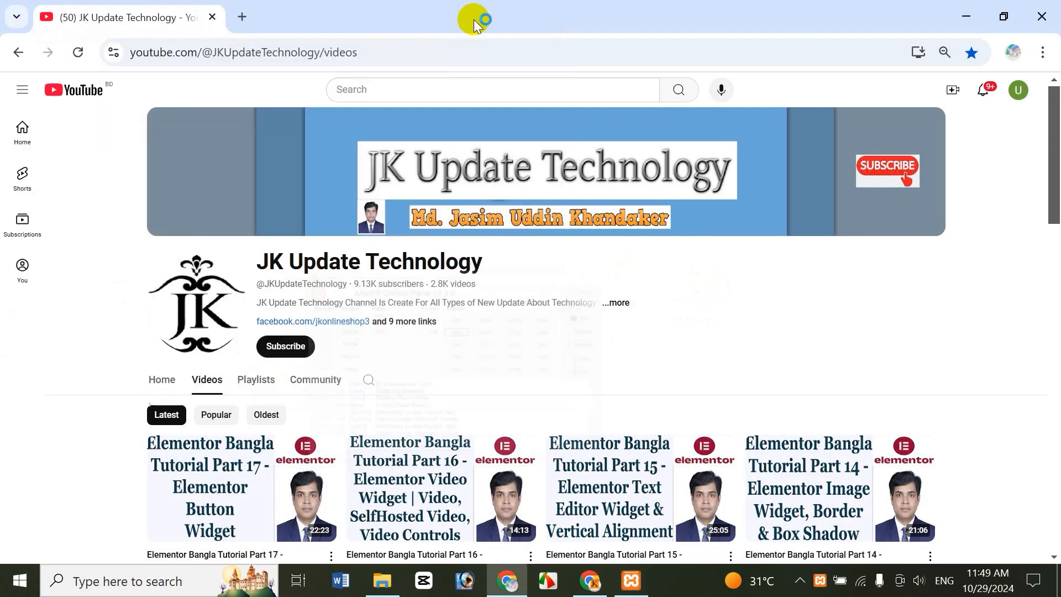
click(243, 17)
Load localhost/jasim/wp-admin and enter the admin username and password.
text(localhost/jasim/wp-admin)
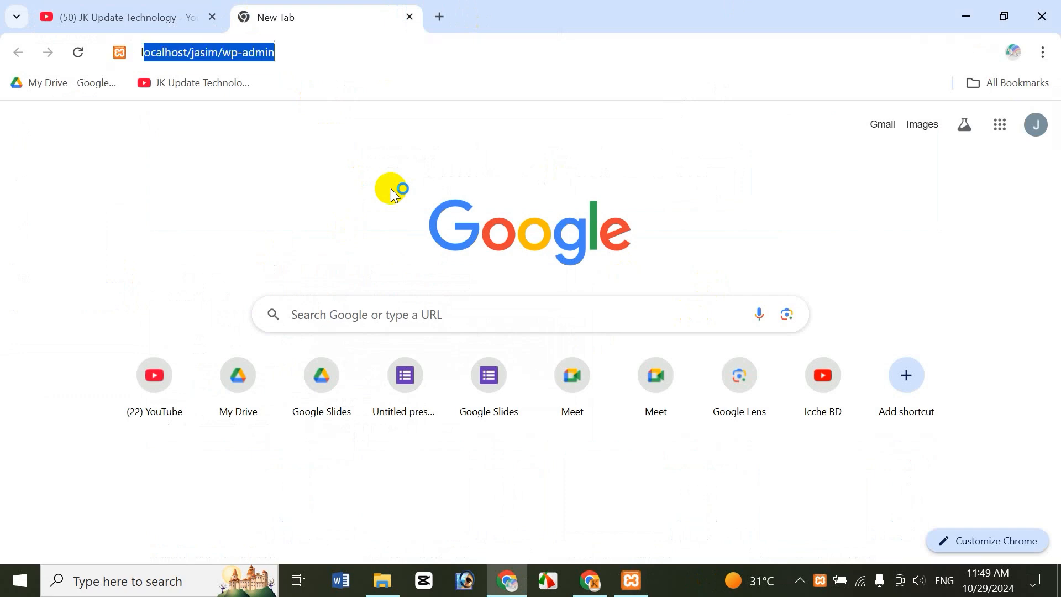
key(Right)
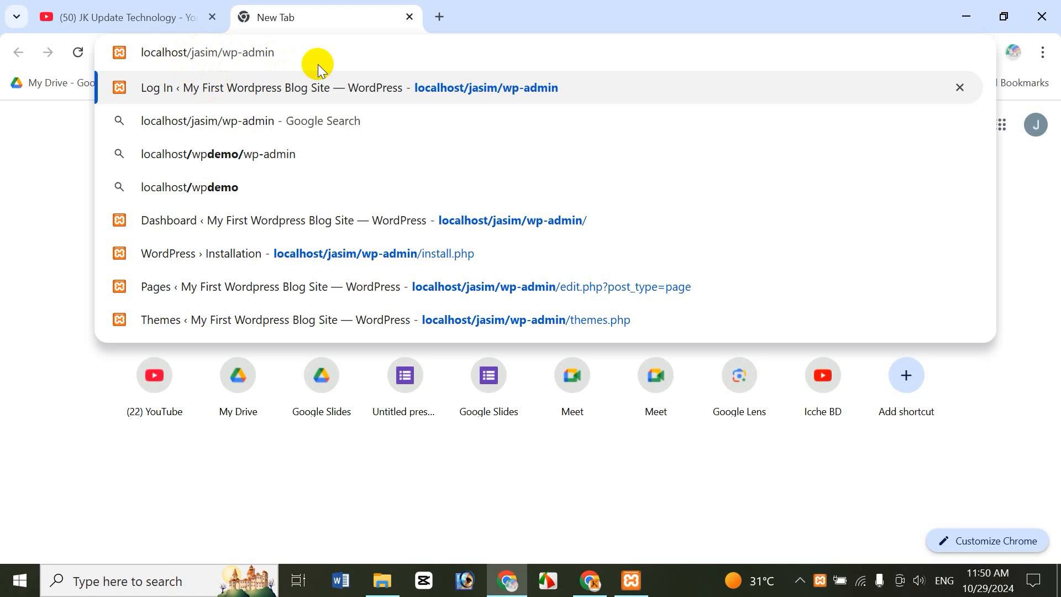
key(Return)
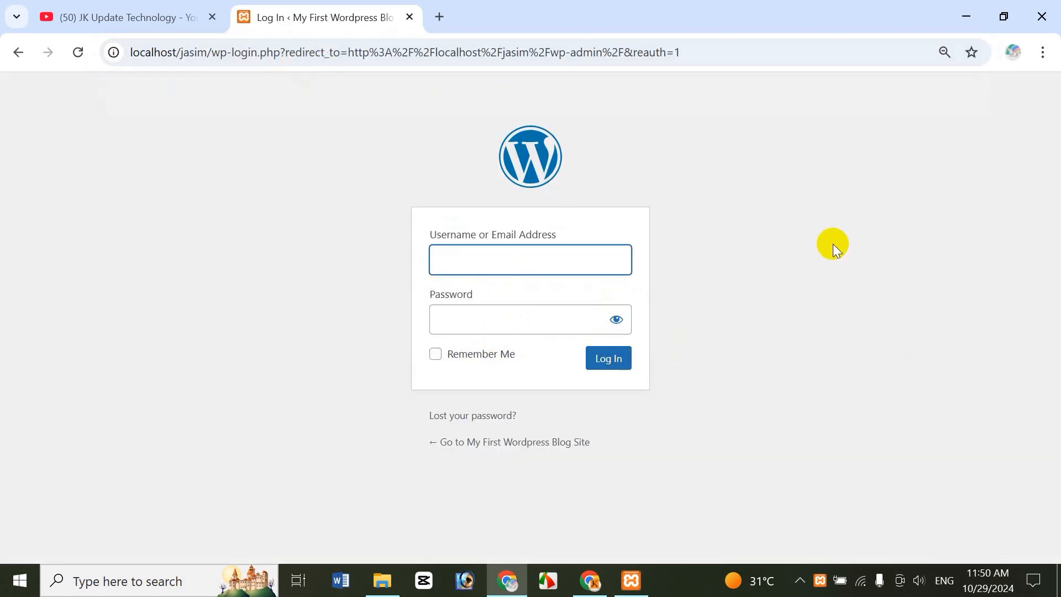
text(hasan)
key(Tab)
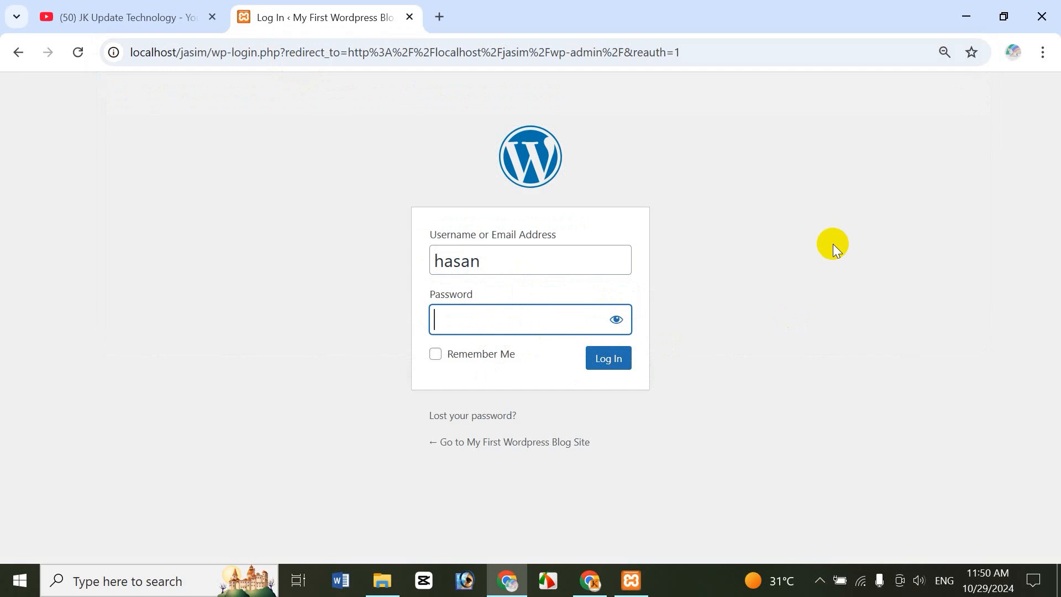
text(••••••••••)
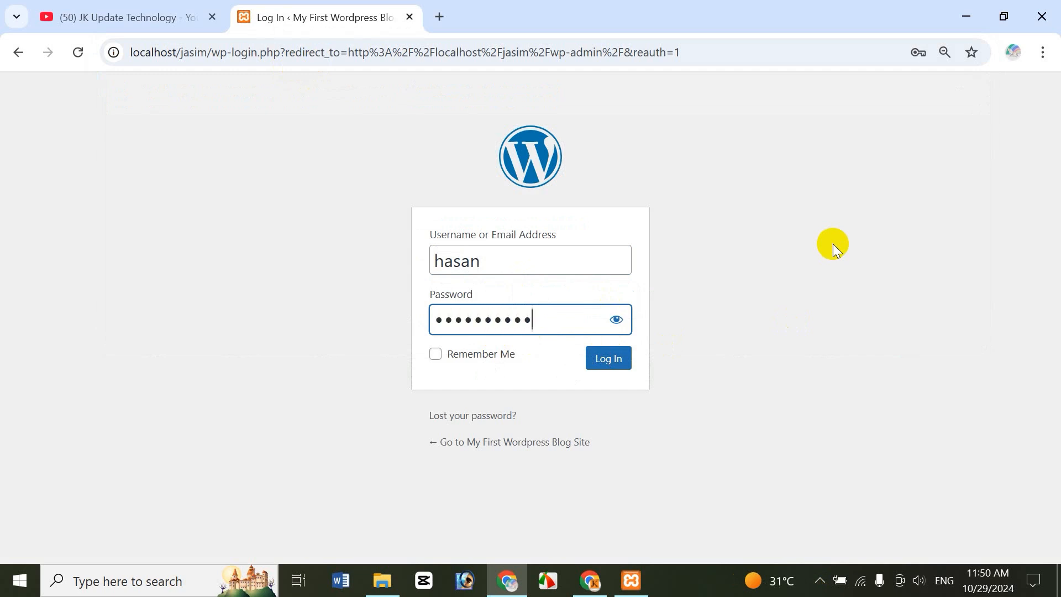
Log in, then open the Home page from Pages > All Pages with Edit with Elementor.
click(610, 359)
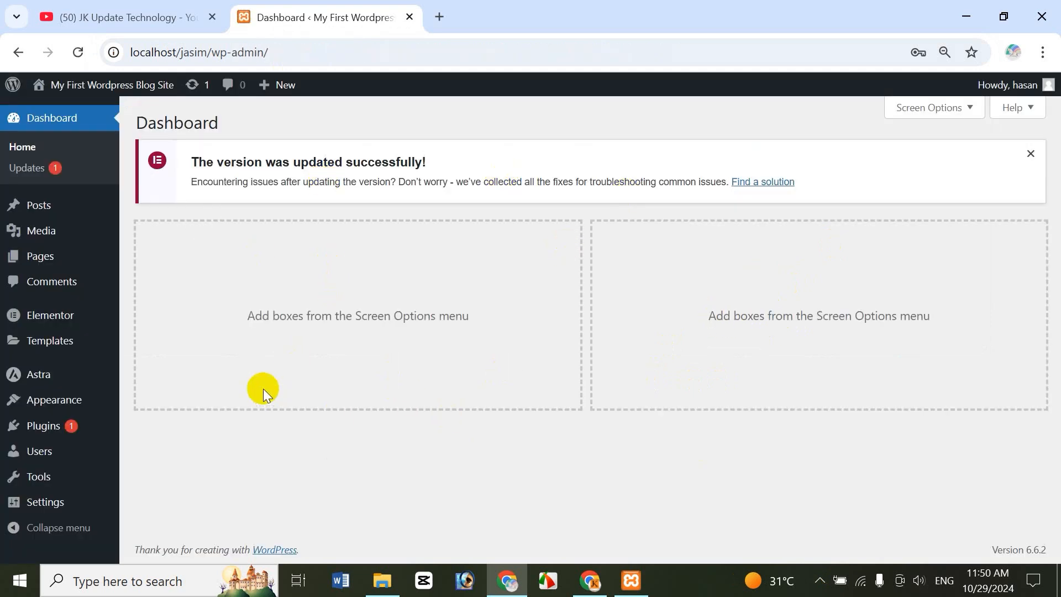
mouse_move(58, 259)
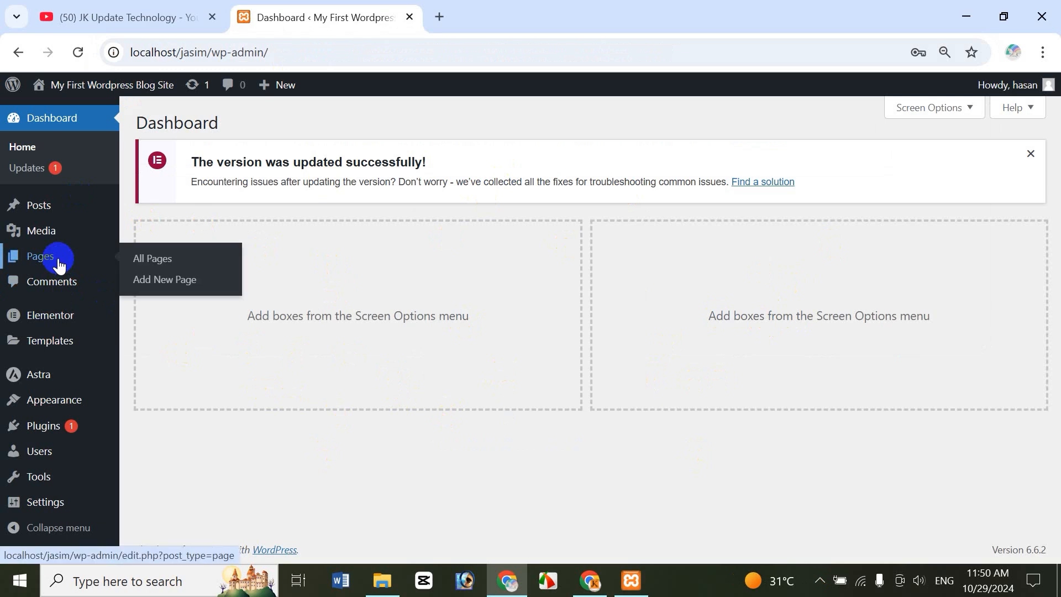
click(157, 263)
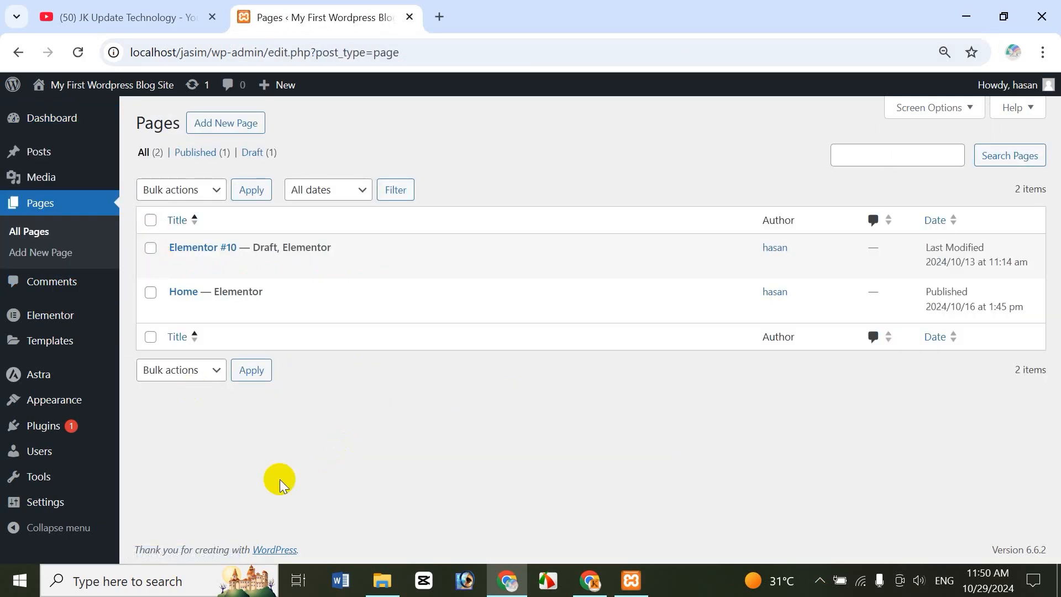
mouse_move(190, 291)
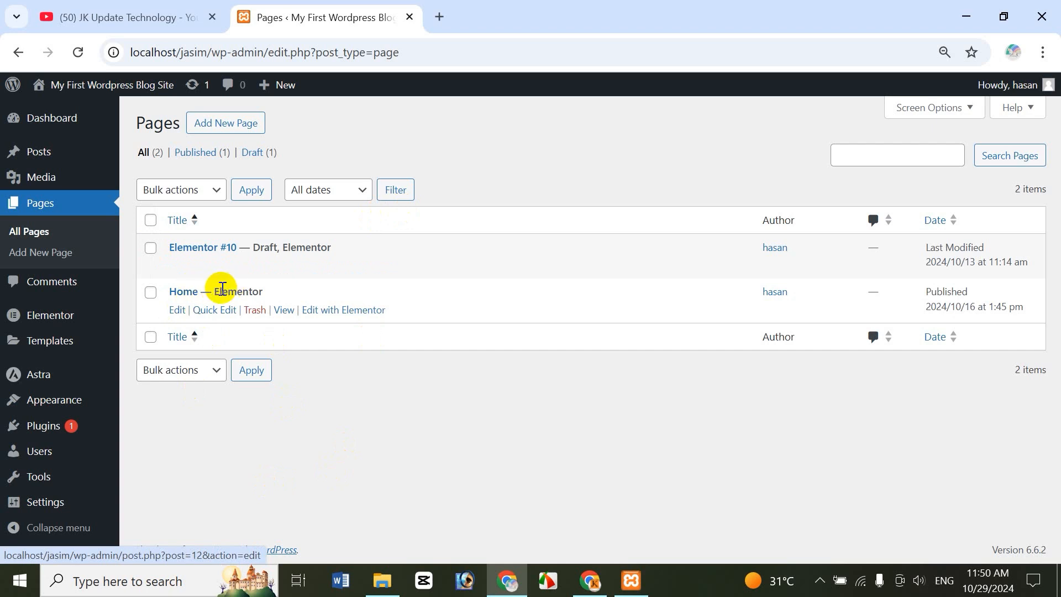
click(359, 314)
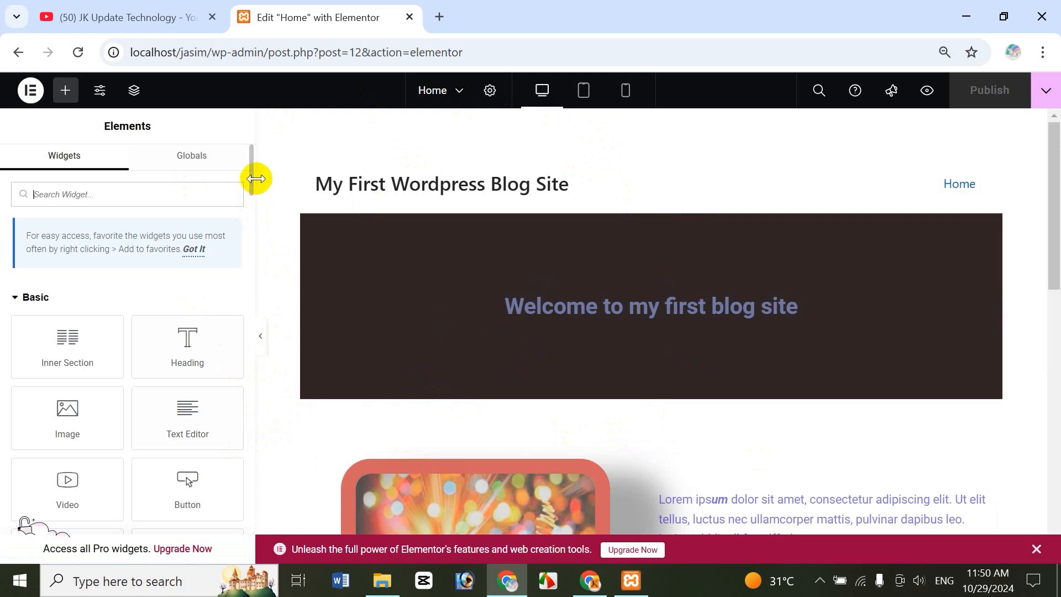
Add a one-column section below the tutorial video and bring up its widget list.
scroll(251, 191, down, 3)
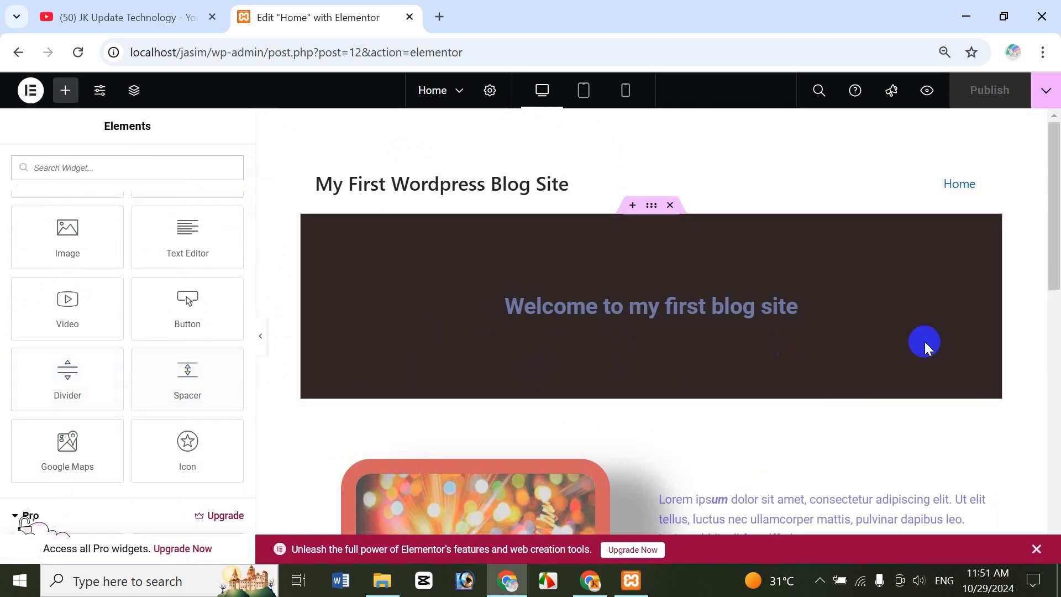
drag(1057, 202, 1057, 439)
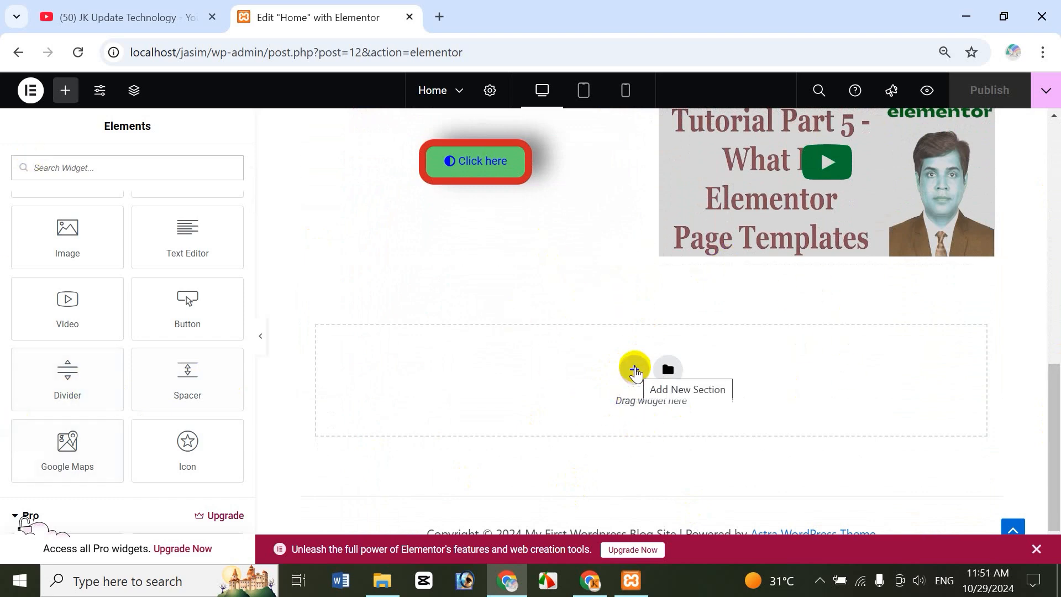
click(634, 370)
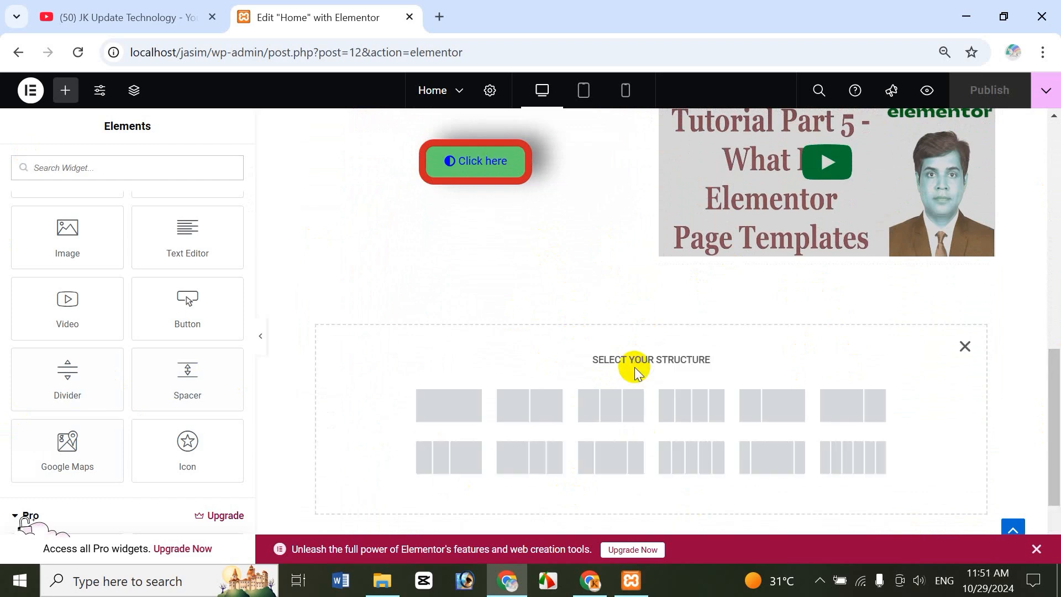
click(442, 406)
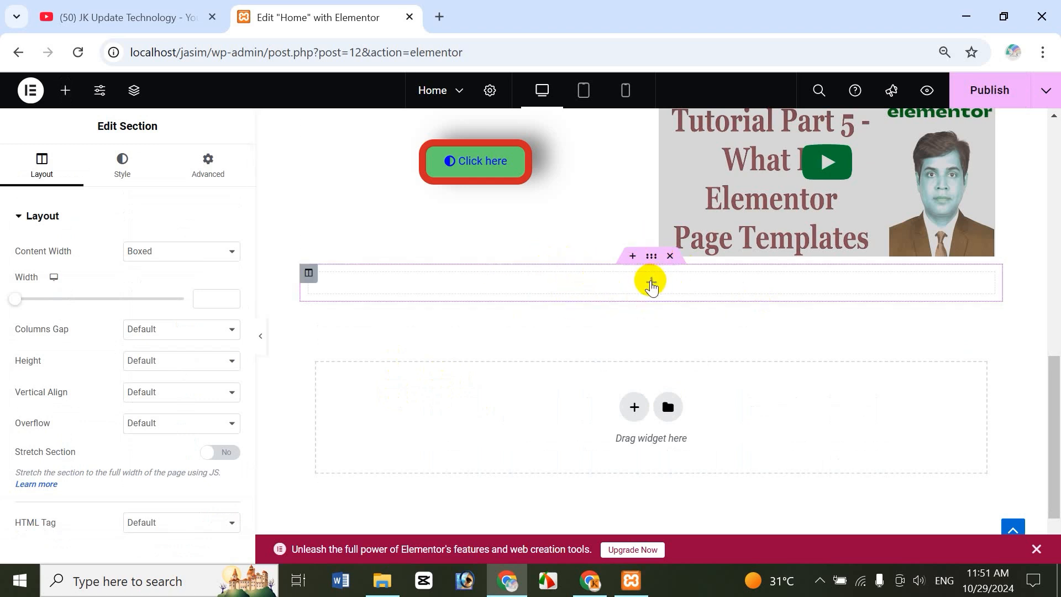
click(646, 285)
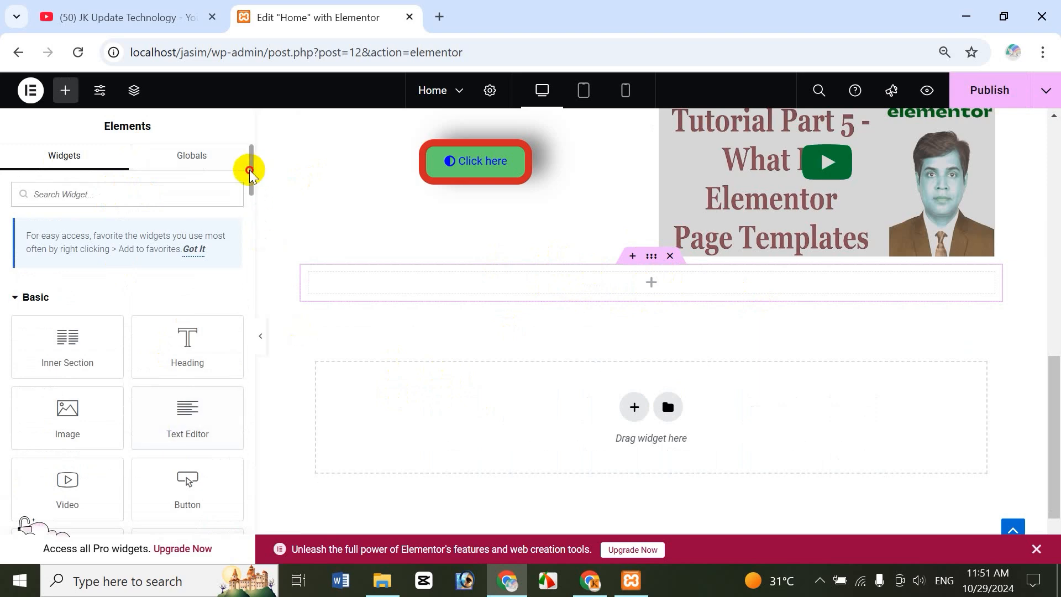
drag(250, 173, 253, 203)
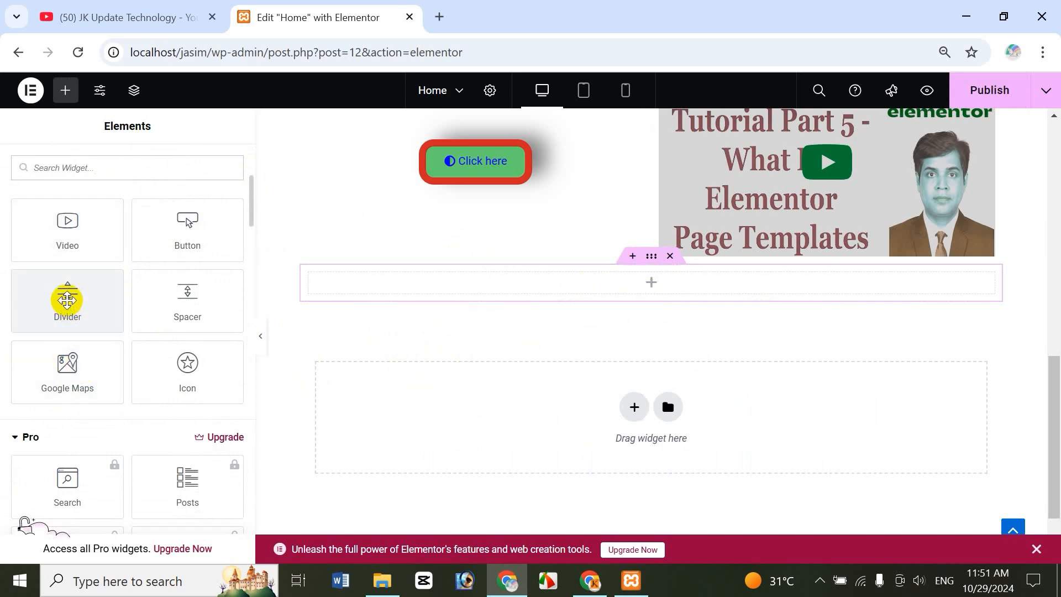
Drag the Divider widget into the empty section, giving a solid 100% line.
drag(68, 300, 644, 285)
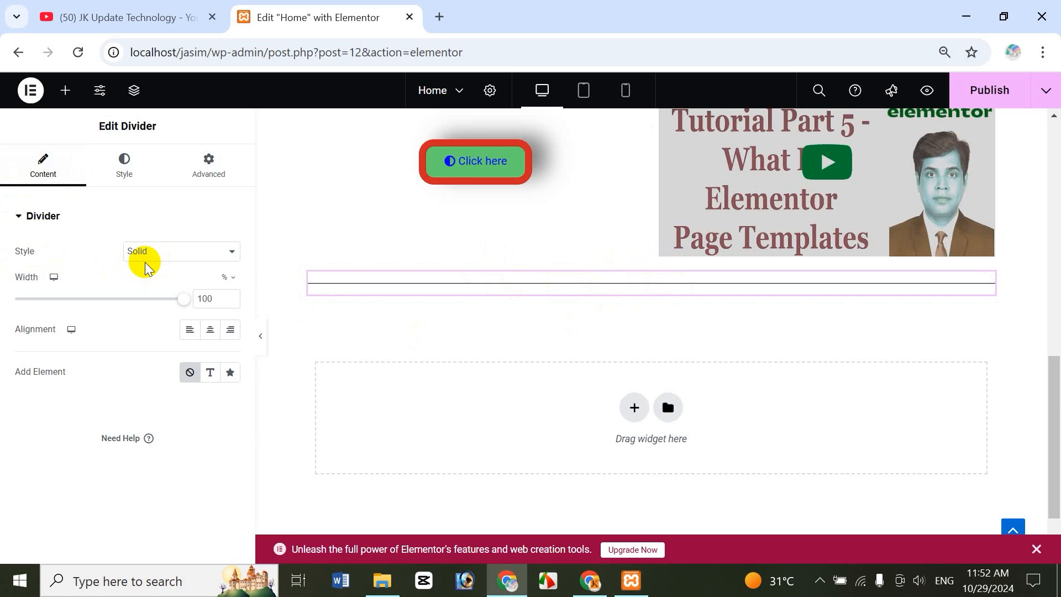
Preview divider styles: Curly, Dotted, Zigzag, Parallelogram and Stripes.
click(184, 255)
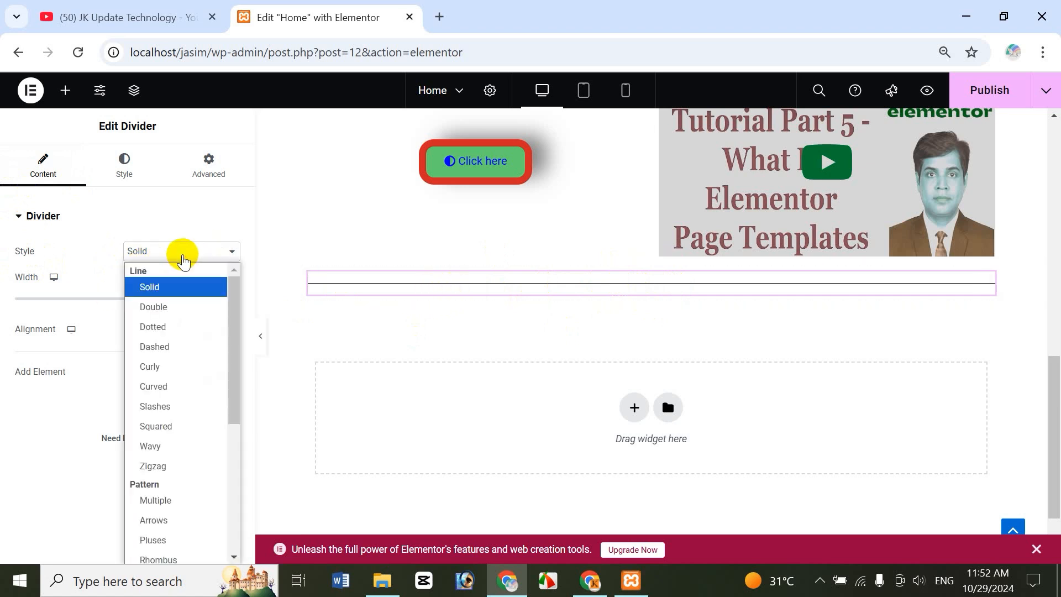
click(176, 370)
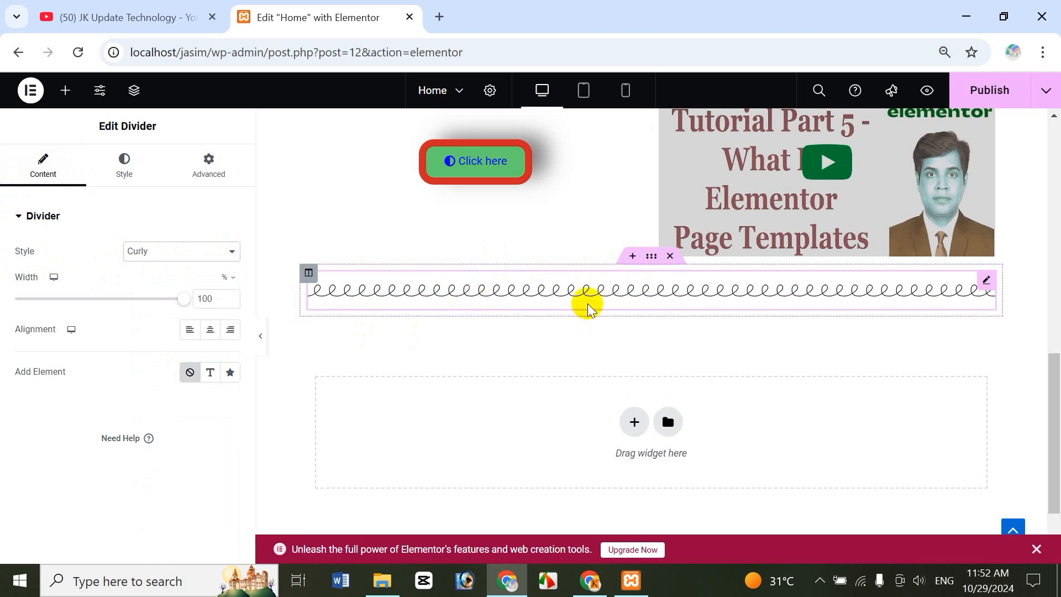
click(176, 252)
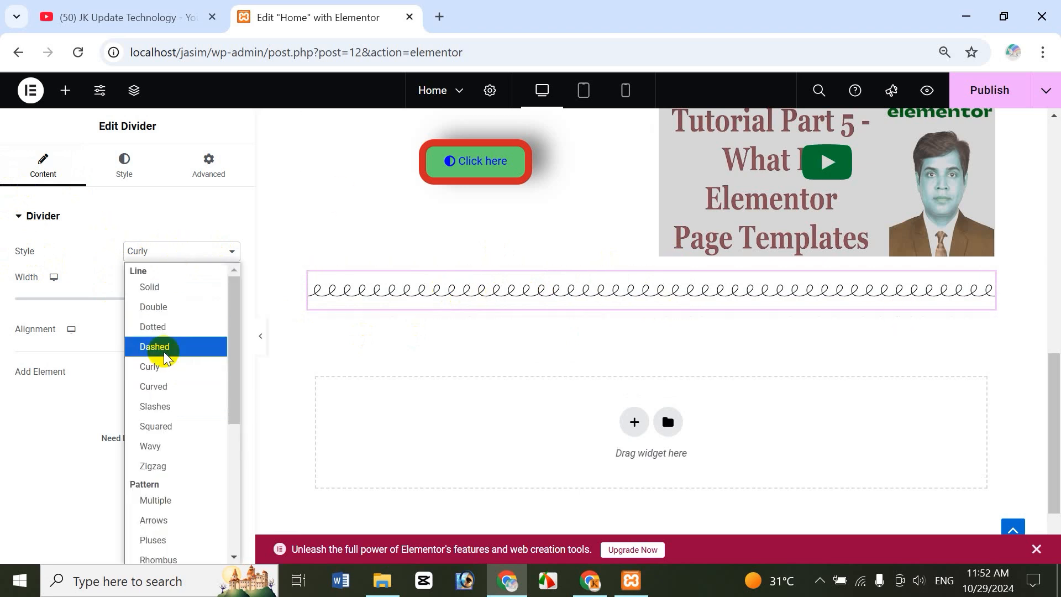
click(165, 327)
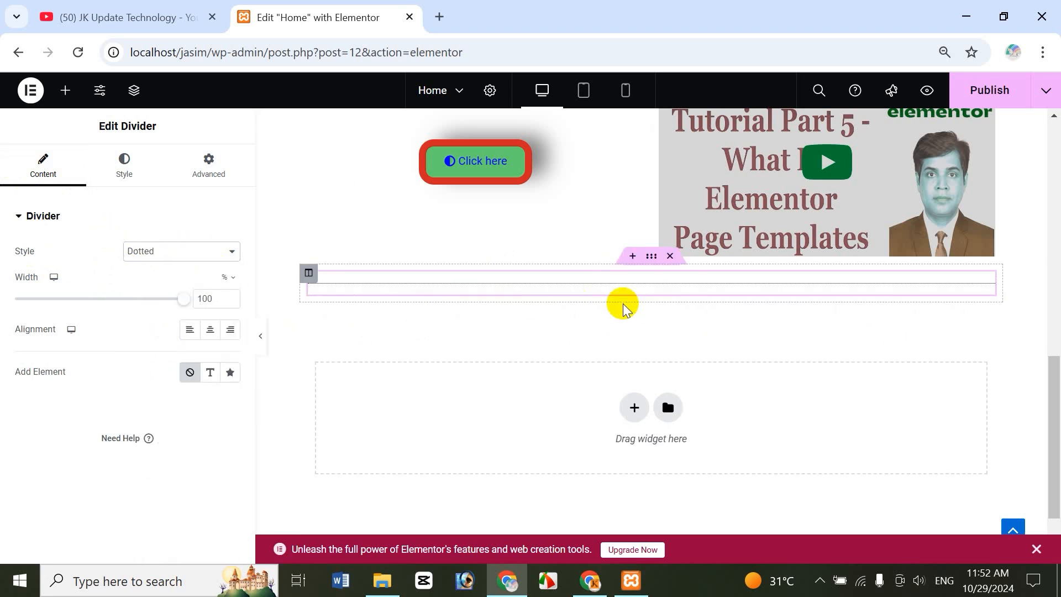
click(185, 252)
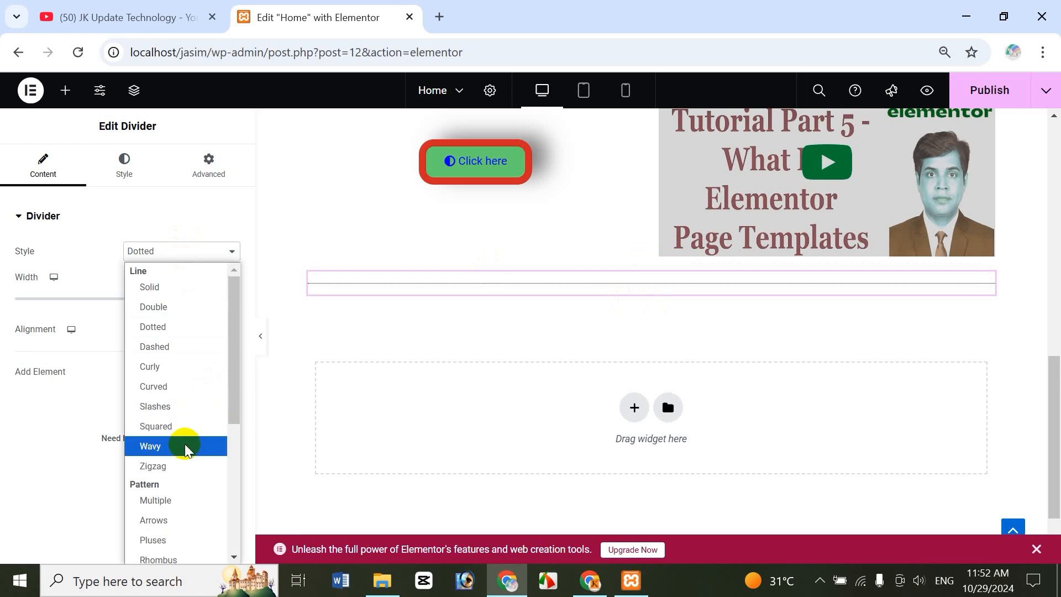
click(178, 467)
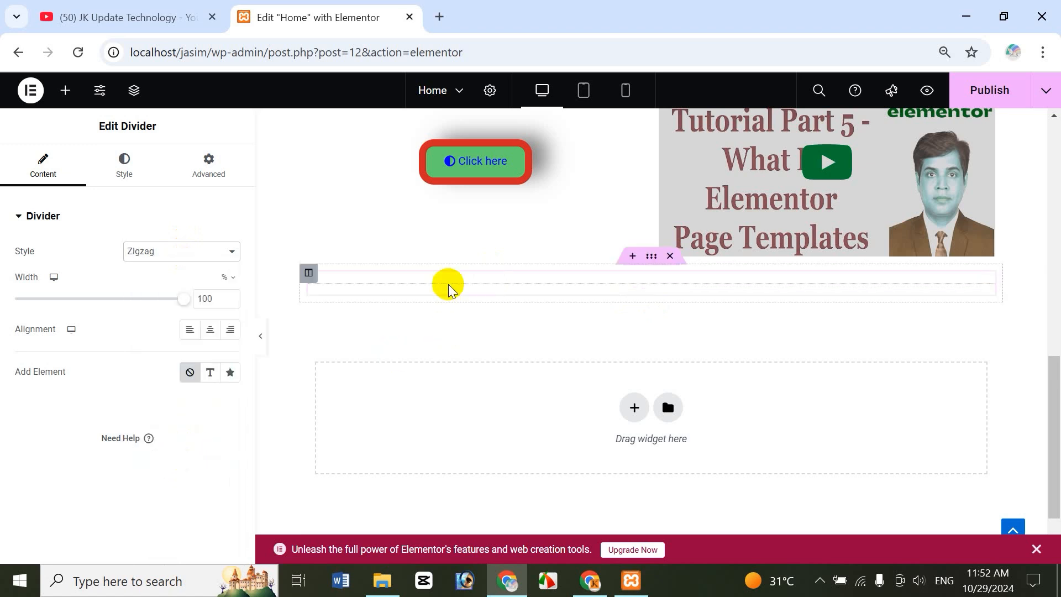
click(221, 256)
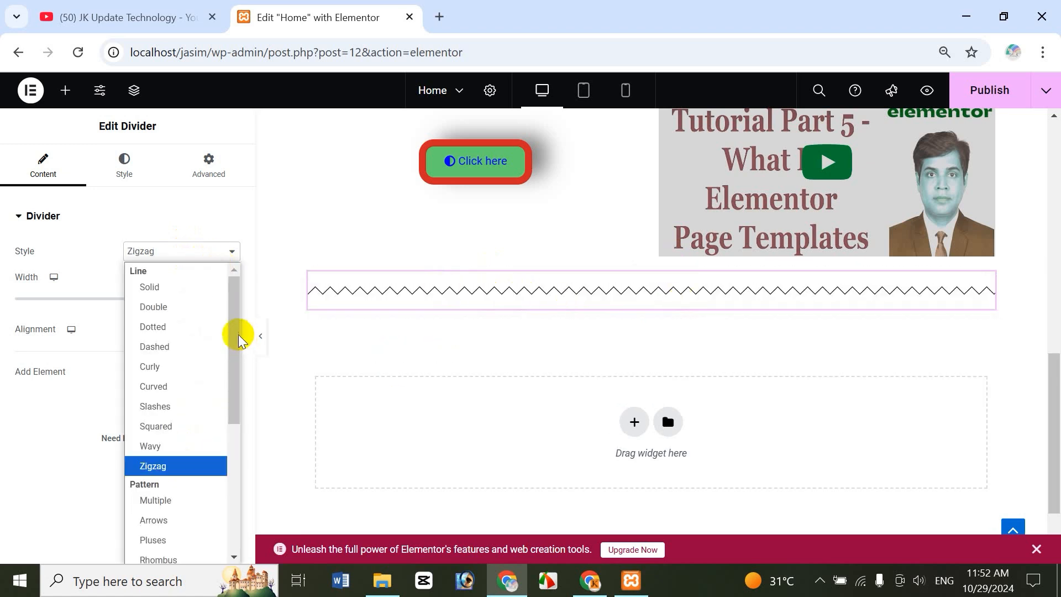
drag(234, 338, 232, 389)
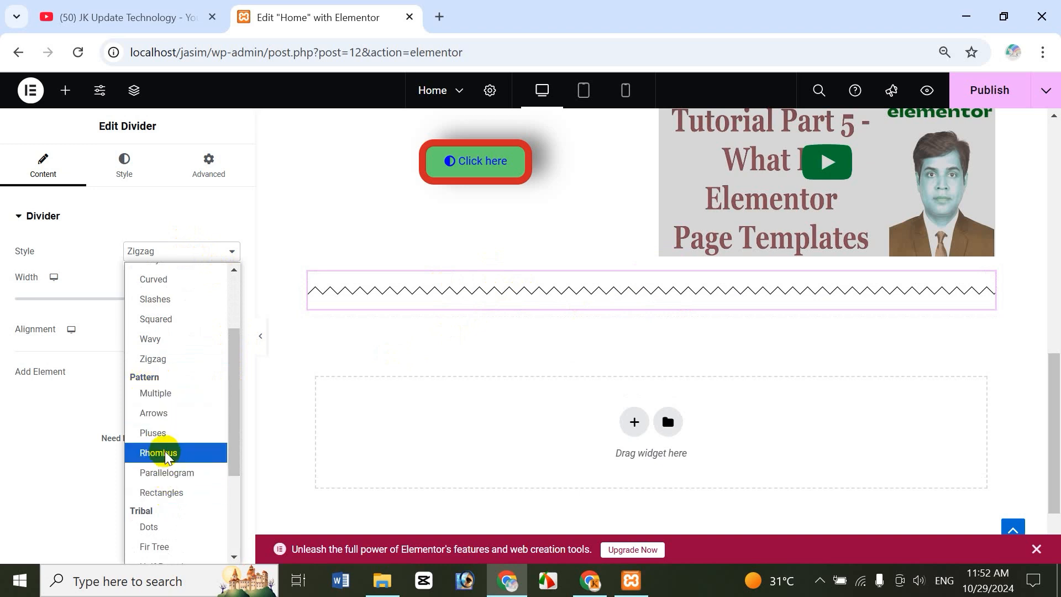
click(205, 473)
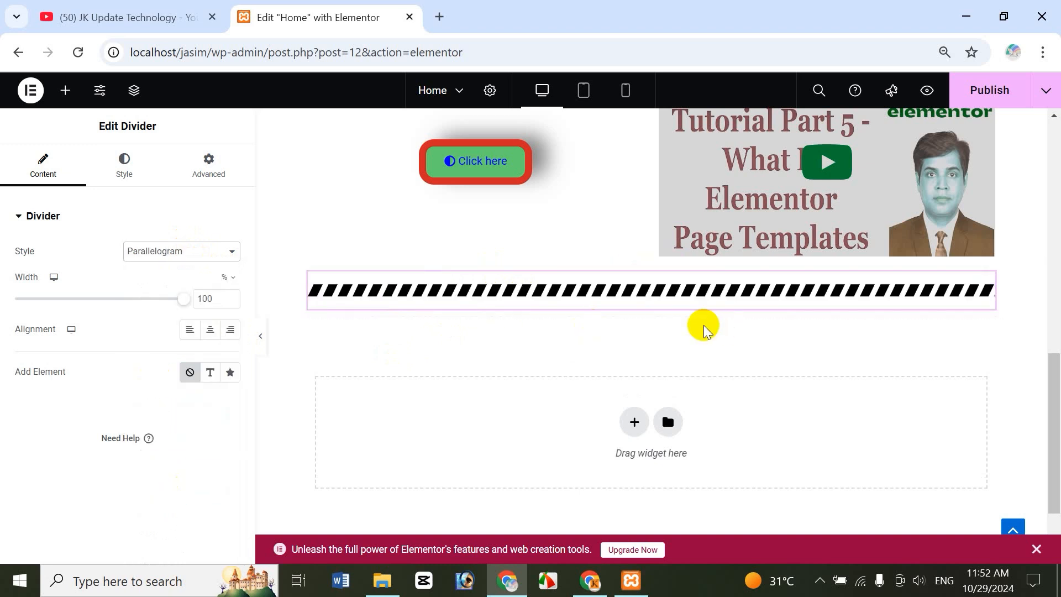
click(225, 250)
scroll(221, 331, up, 5)
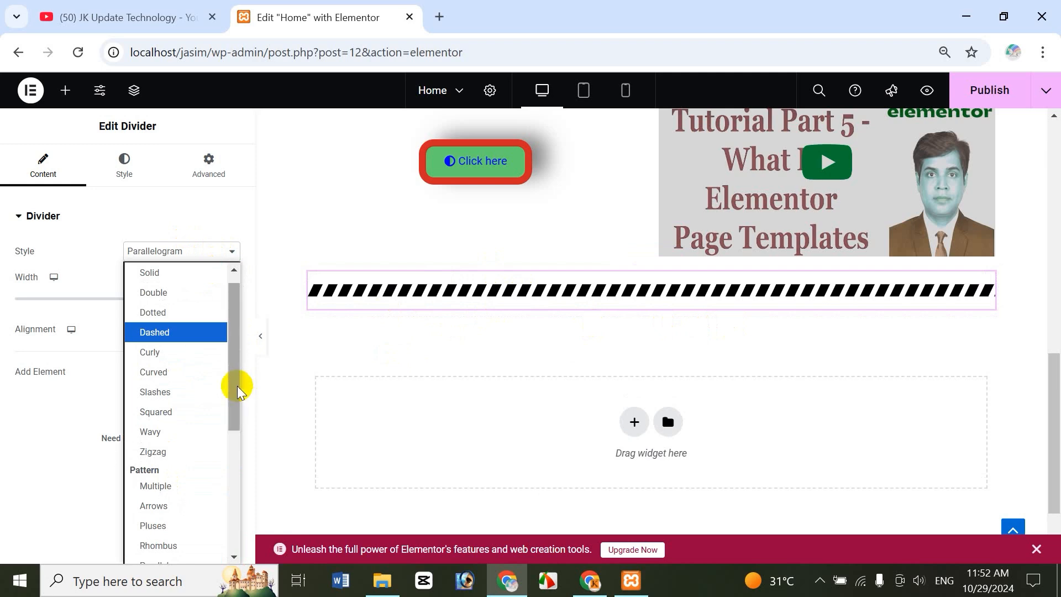
drag(239, 391, 223, 492)
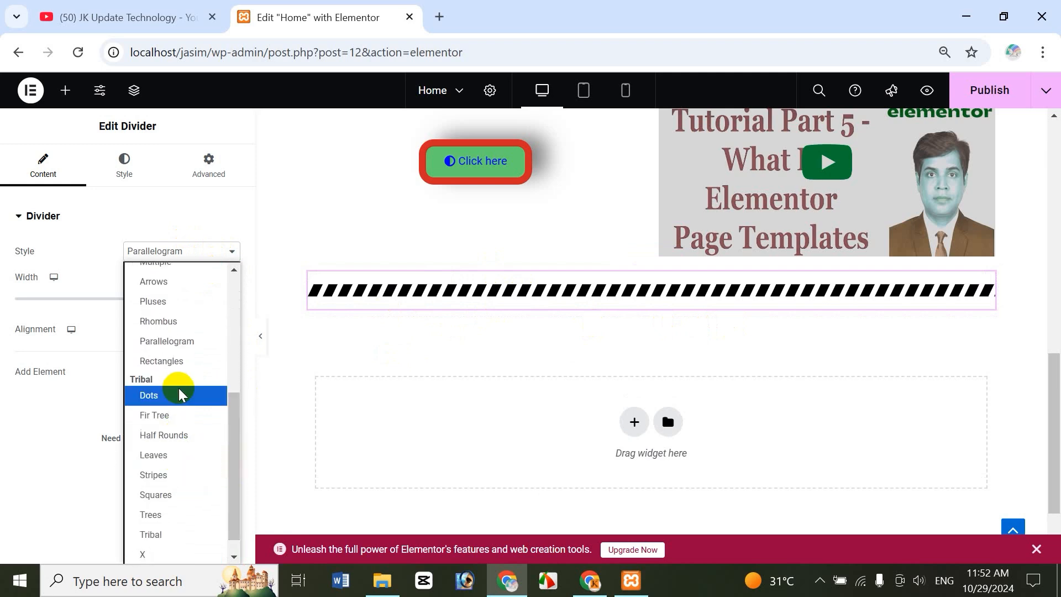
click(159, 481)
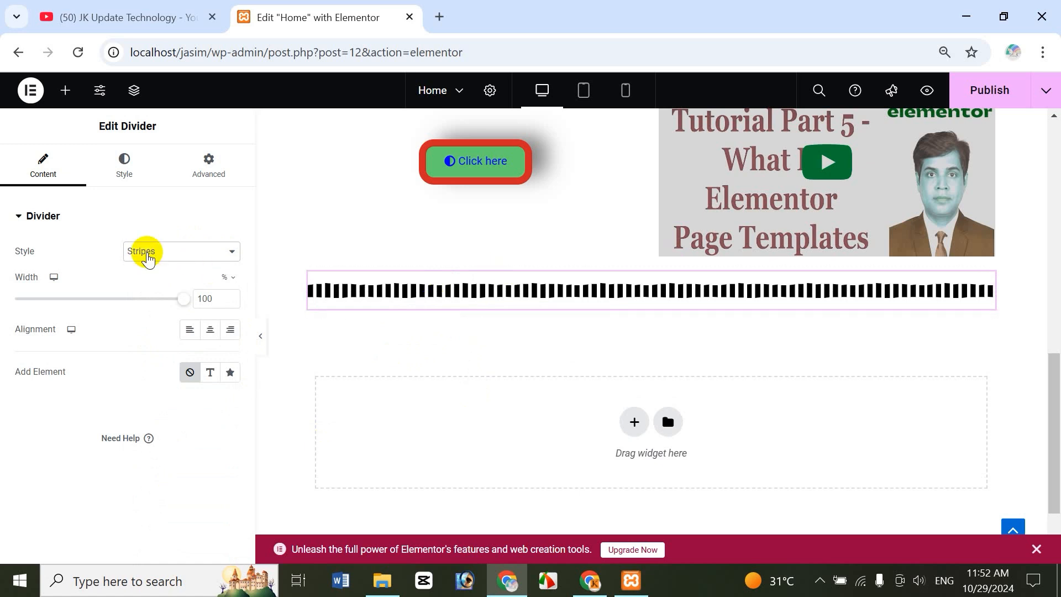
Choose the Fir Tree style and drag the width down to 74%.
click(155, 251)
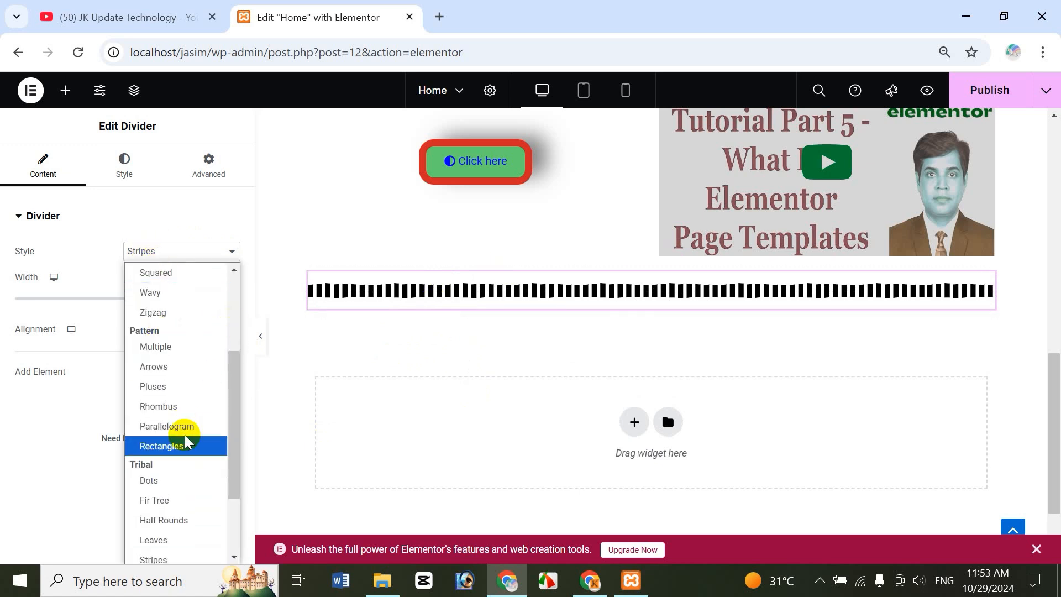
click(154, 500)
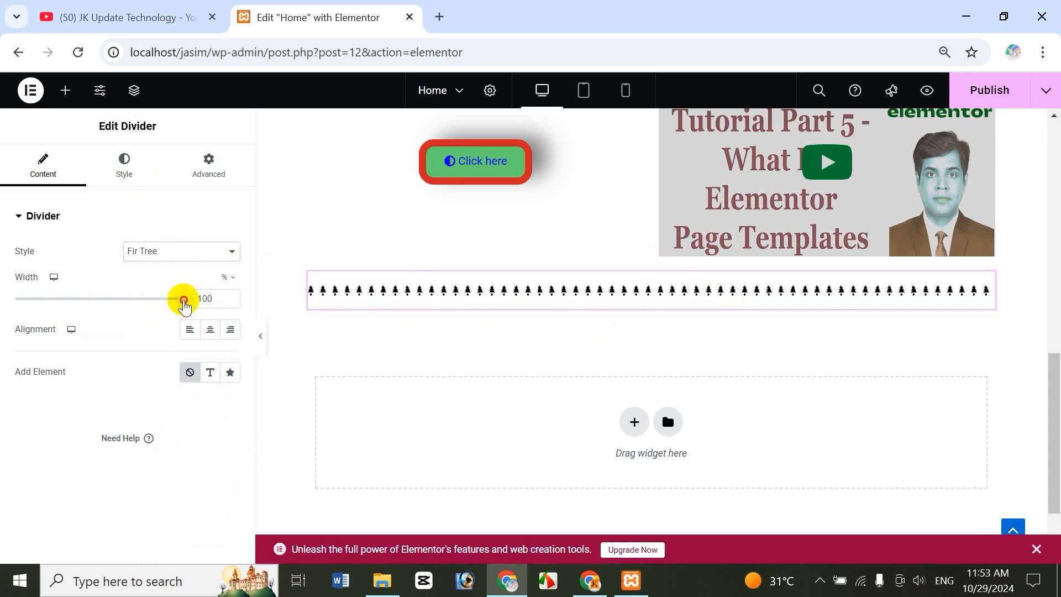
drag(174, 305, 141, 302)
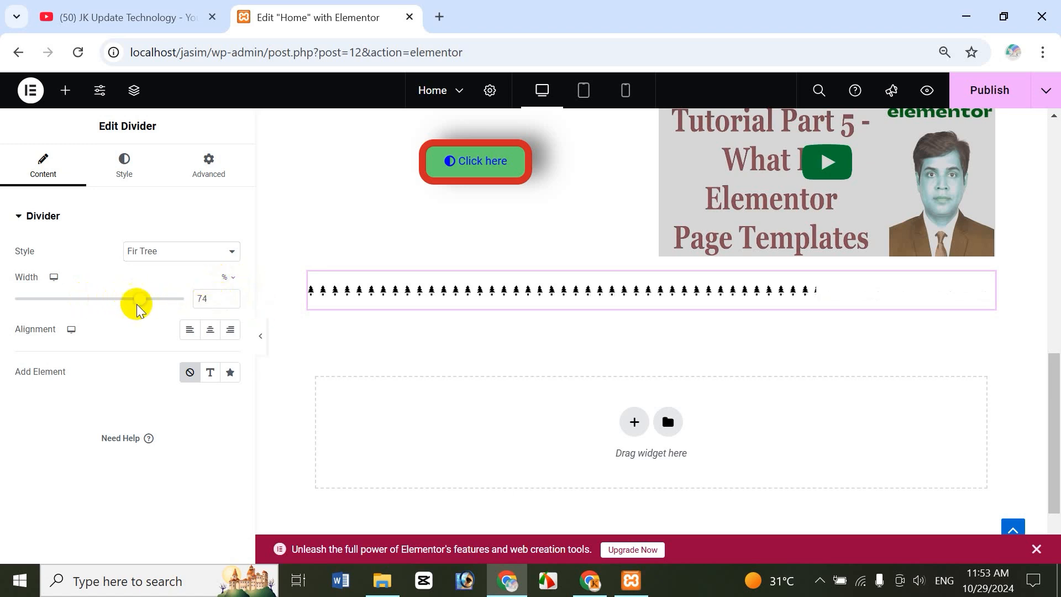
After trying px units and alignments, centre the divider at 100% width in percent.
drag(138, 303, 175, 310)
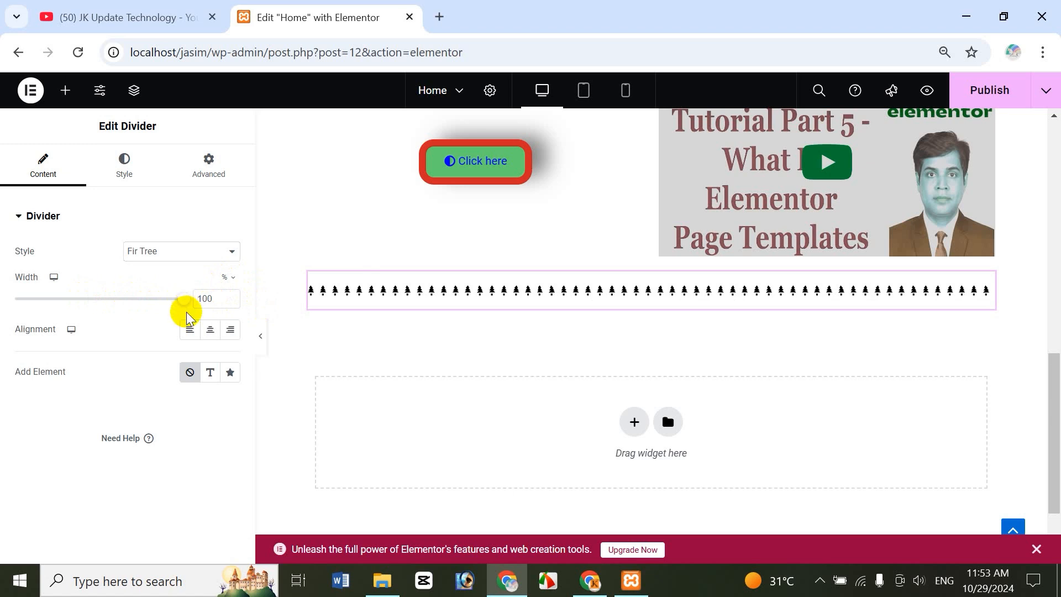
click(231, 279)
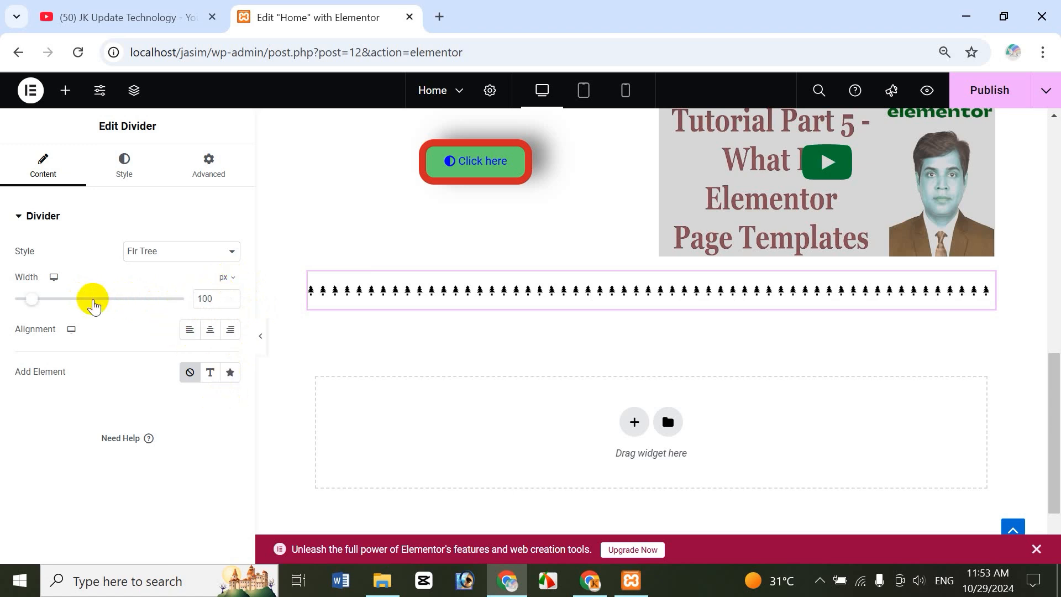
drag(33, 299, 153, 306)
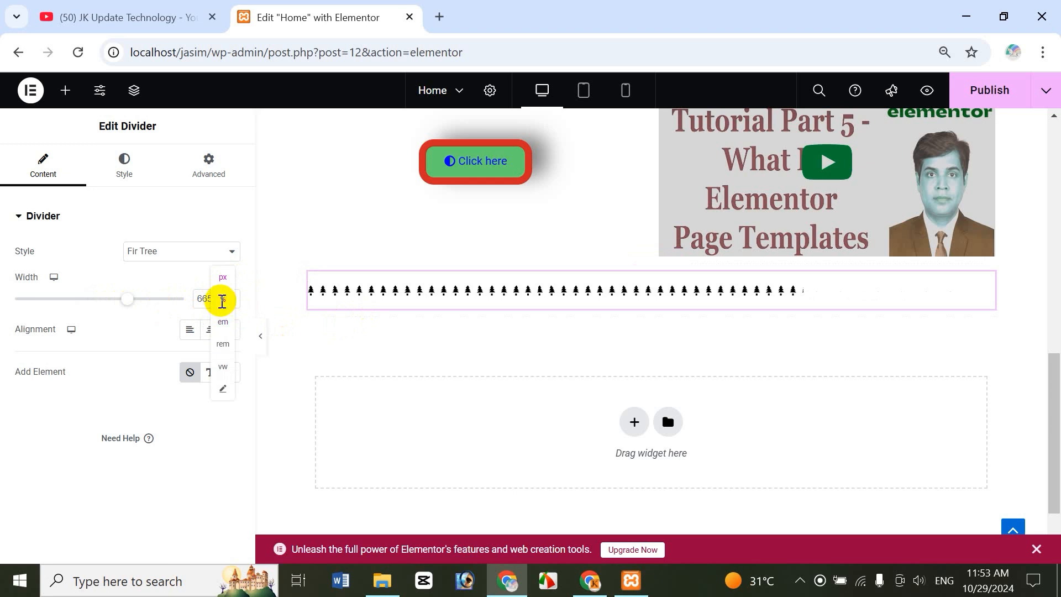
click(222, 300)
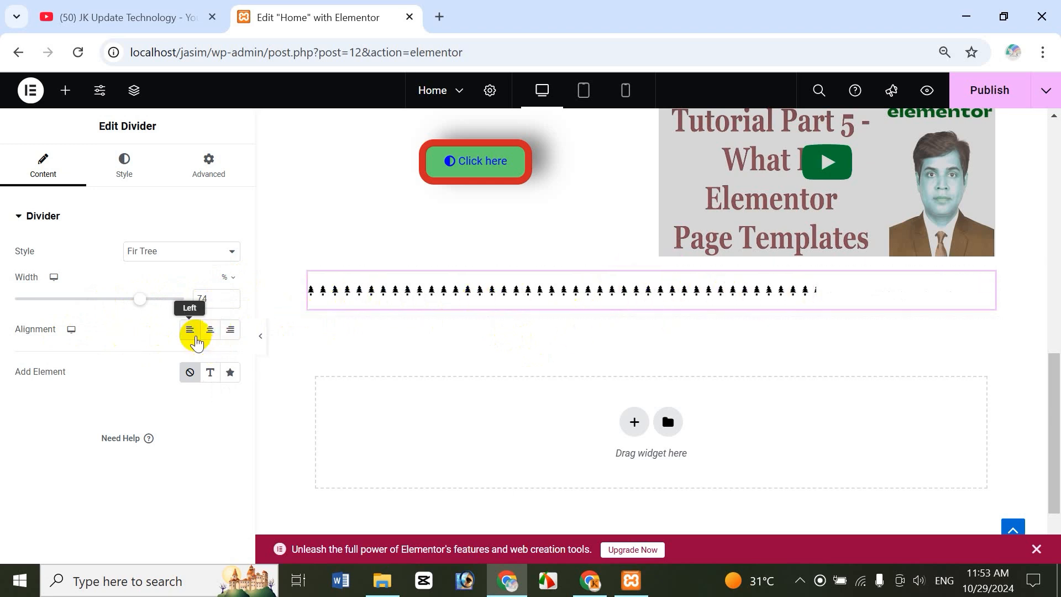
click(211, 330)
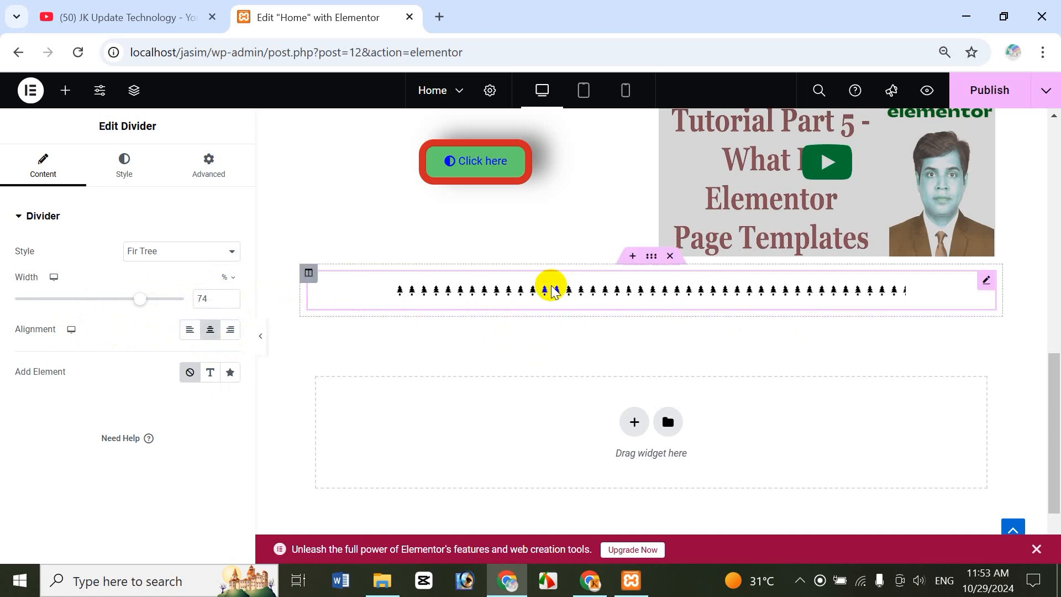
click(230, 330)
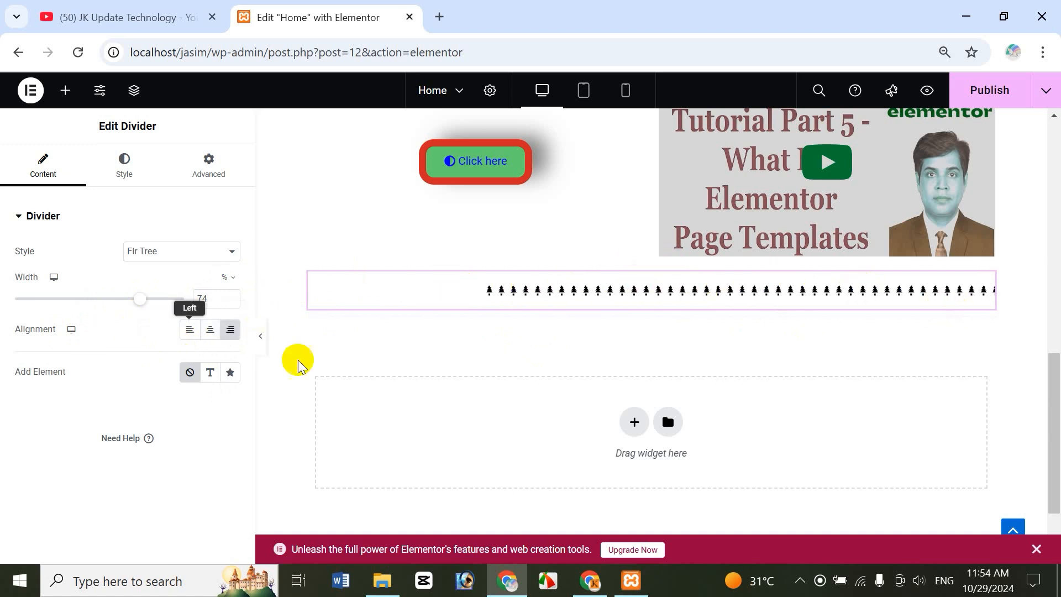
click(208, 334)
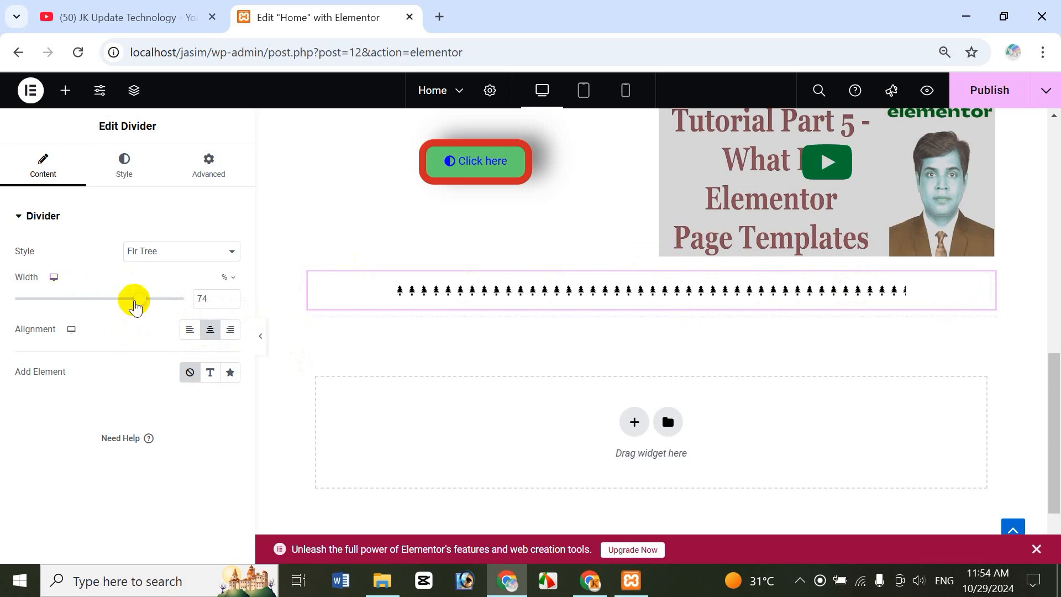
drag(135, 307, 201, 307)
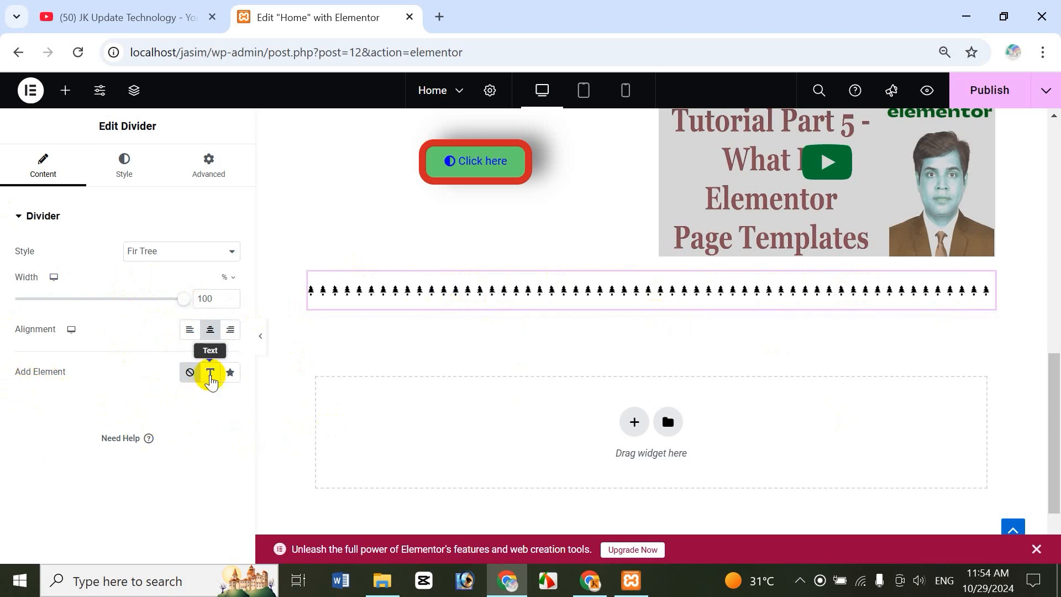
Add a Text element to the divider showing the person's name, keeping the span tag.
click(210, 373)
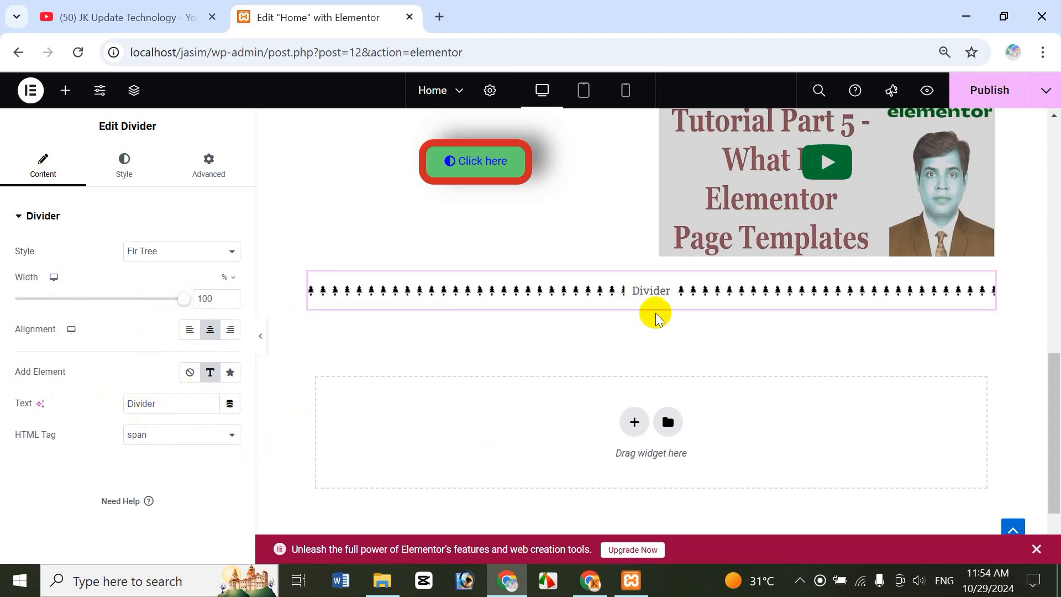
drag(183, 408, 106, 408)
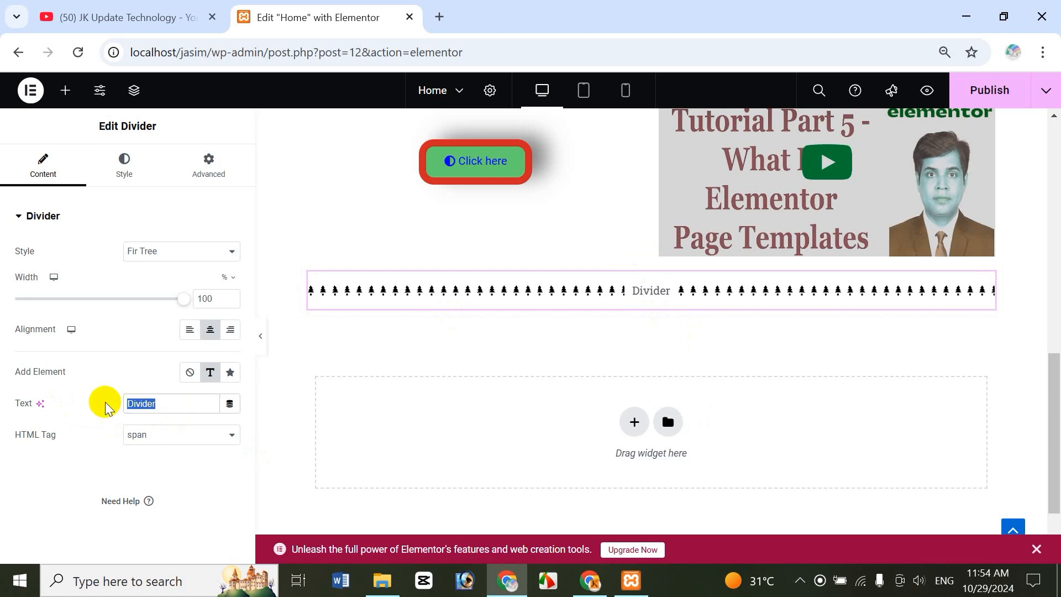
text(jasim uddin)
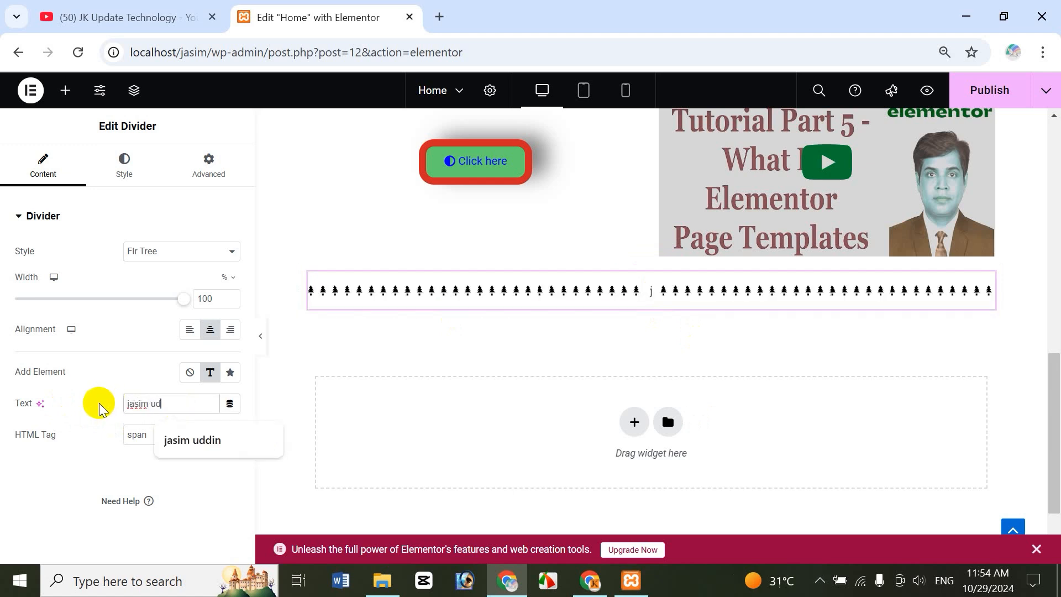
click(196, 442)
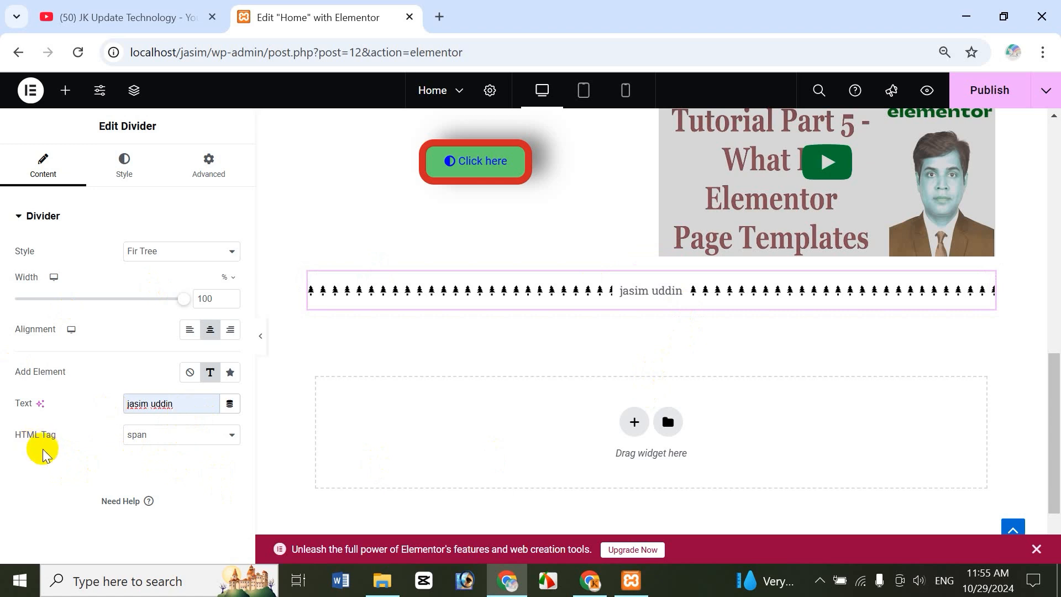
click(200, 438)
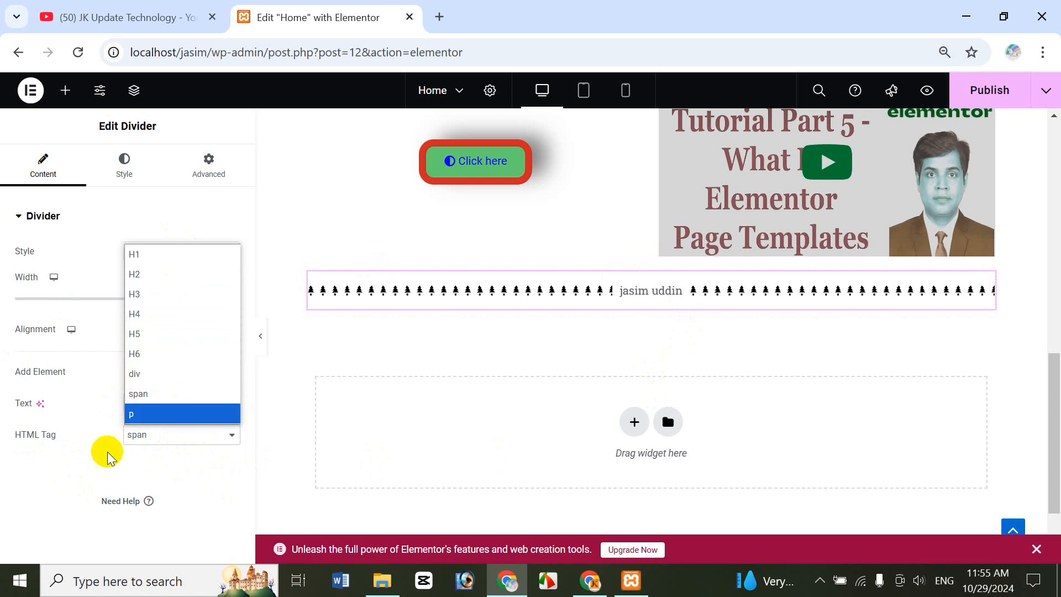
click(83, 449)
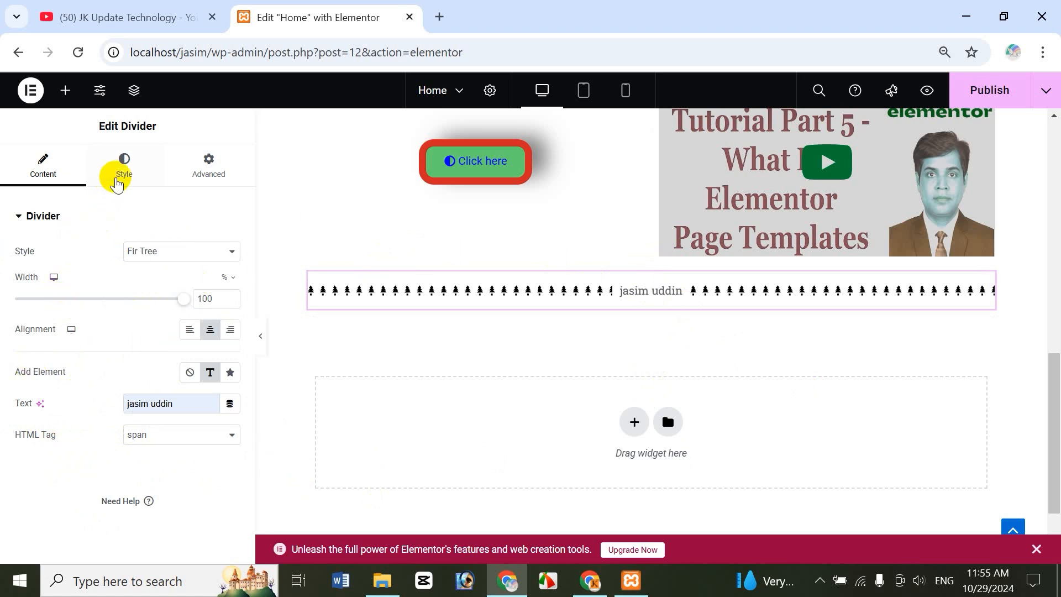
Try a saved blue global colour on the divider, then pick green #449E34.
click(118, 174)
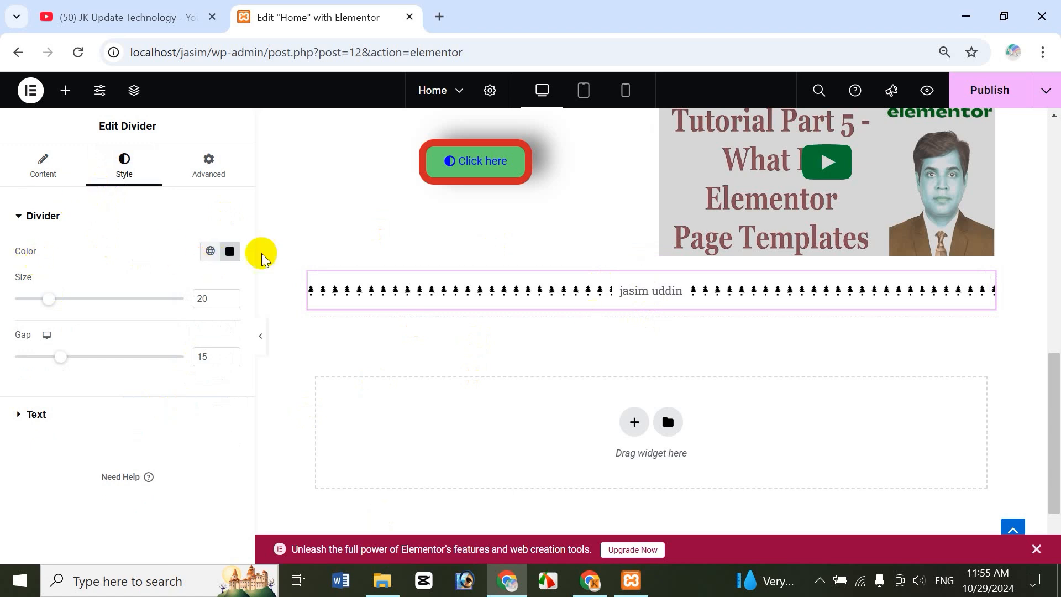
click(209, 252)
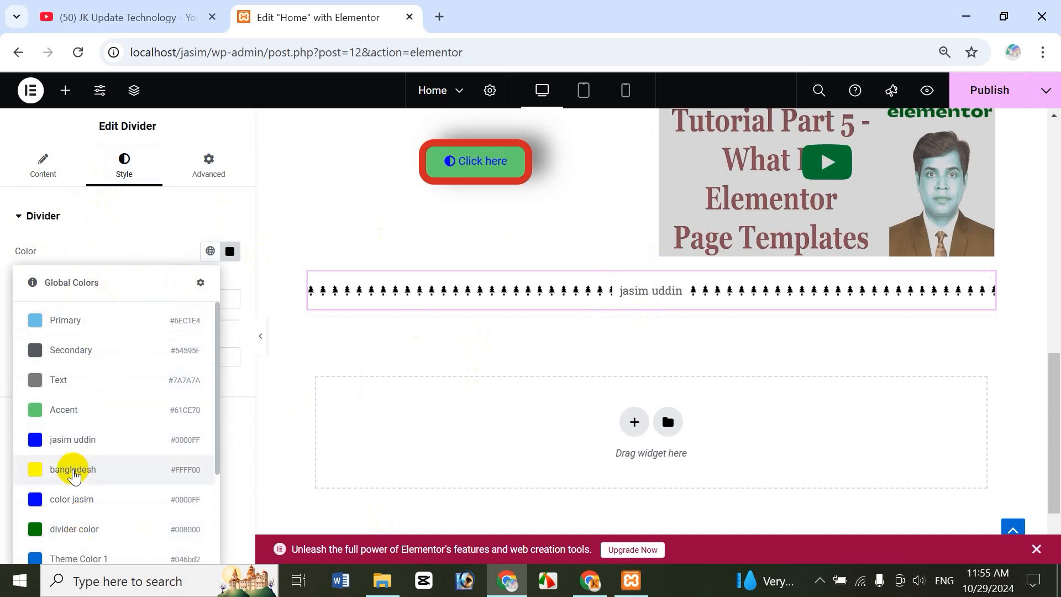
click(92, 441)
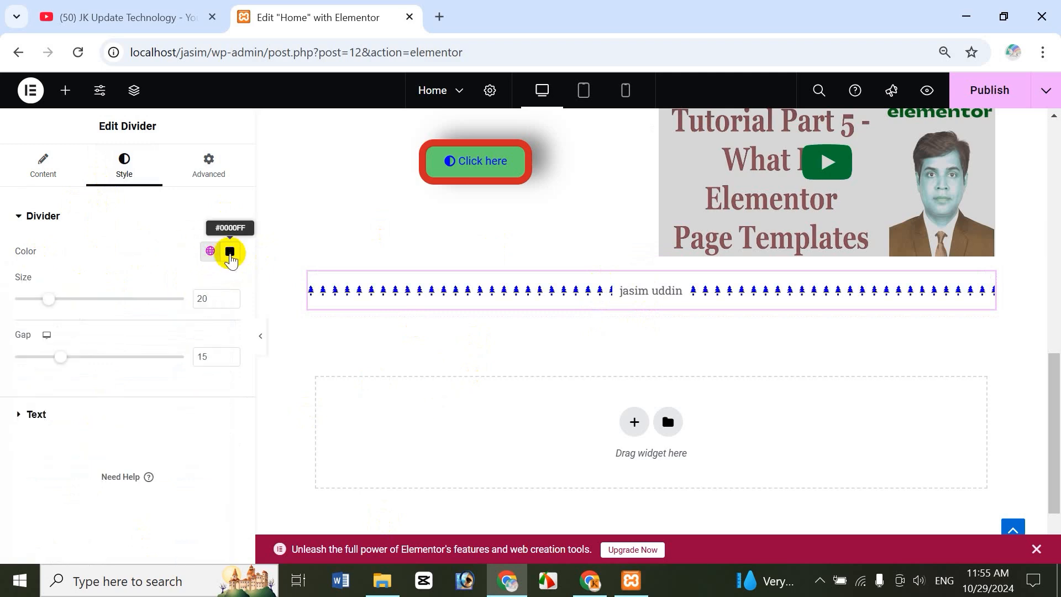
click(230, 253)
click(188, 369)
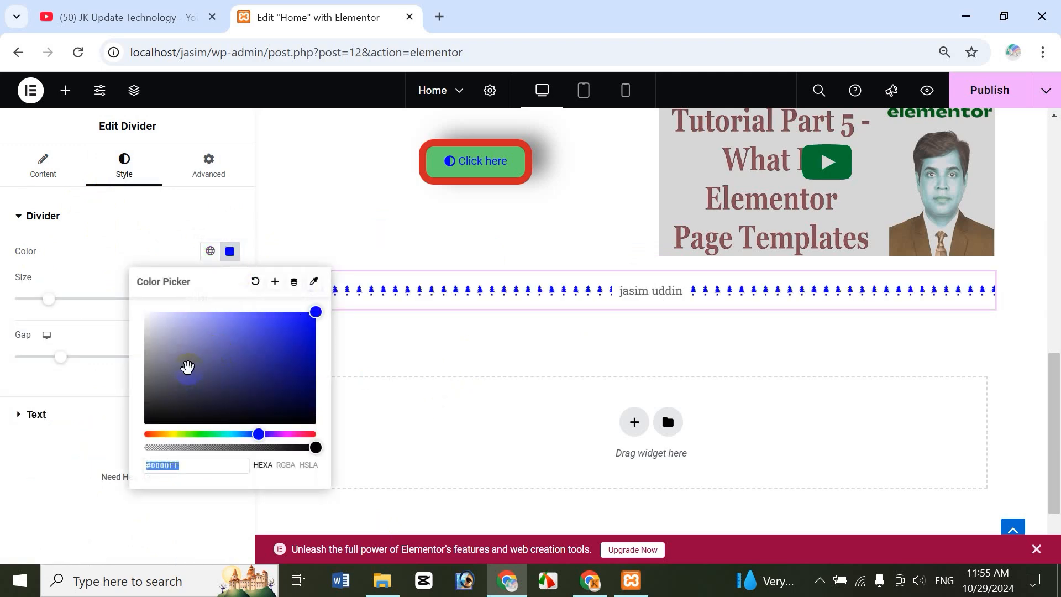
click(195, 435)
click(264, 352)
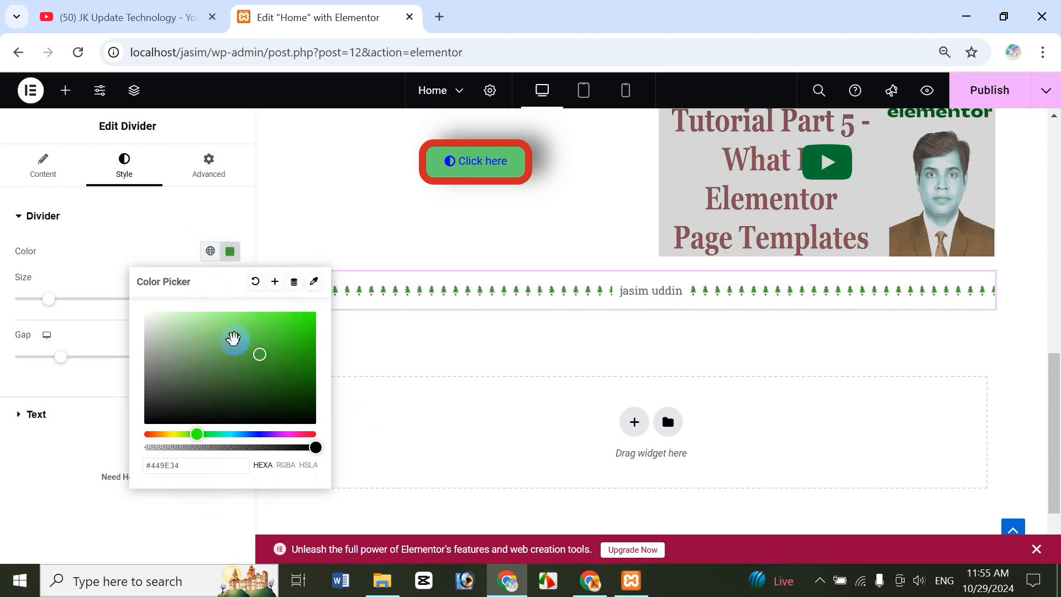
Search Google for 'blue', select the #0000FF hex code, and return to Elementor.
click(439, 17)
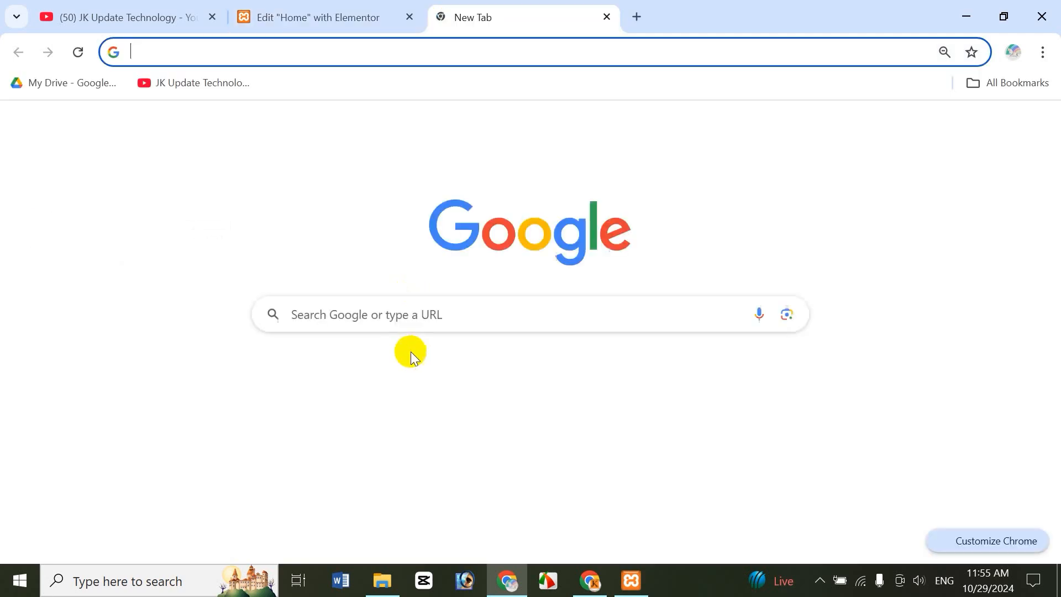
click(429, 310)
text(blue color code)
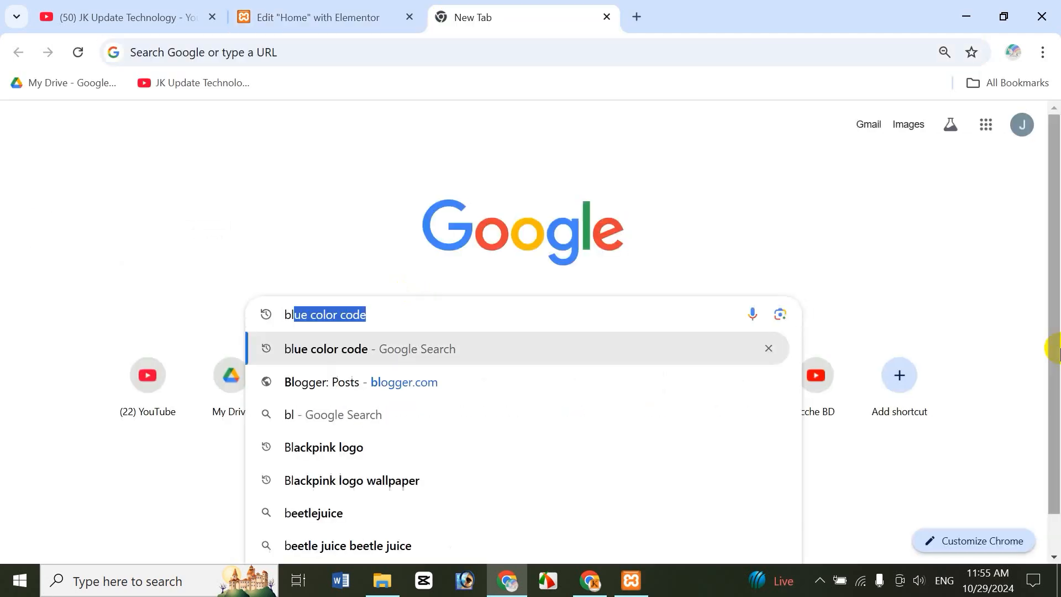
key(Return)
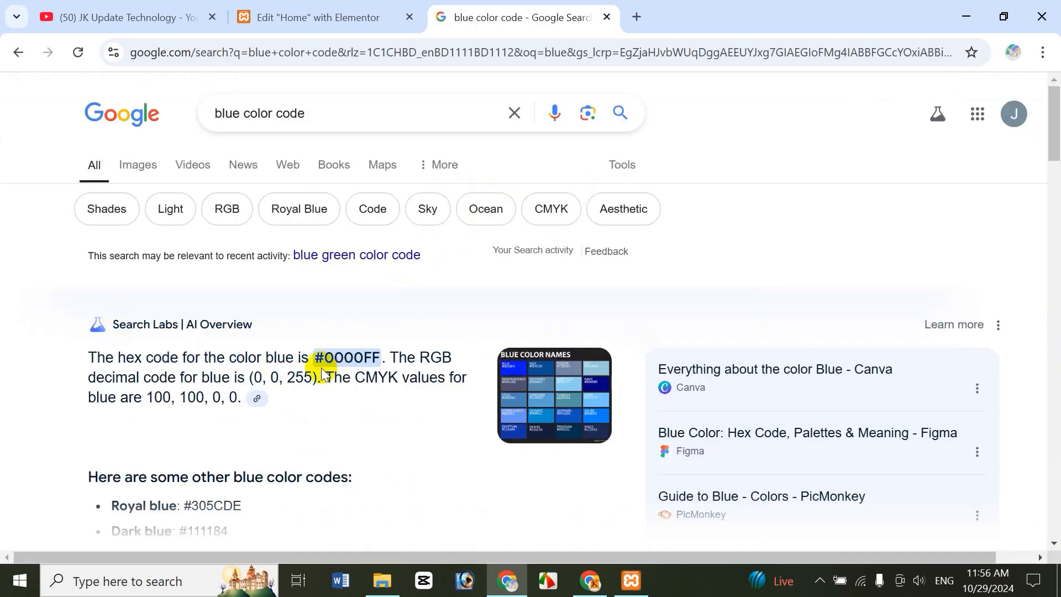
drag(327, 358, 382, 357)
key(ctrl+c)
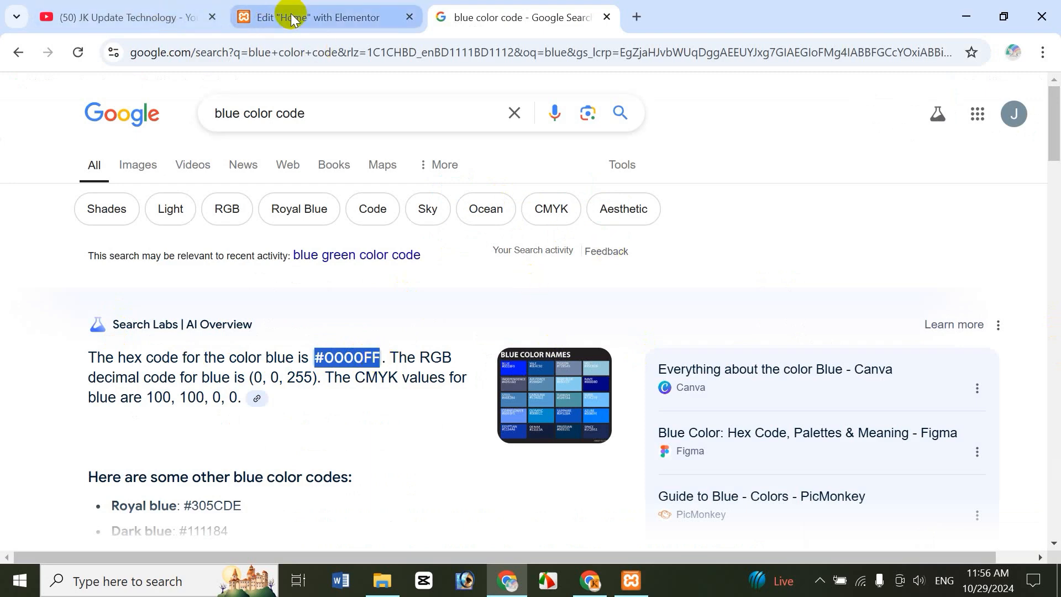
click(350, 19)
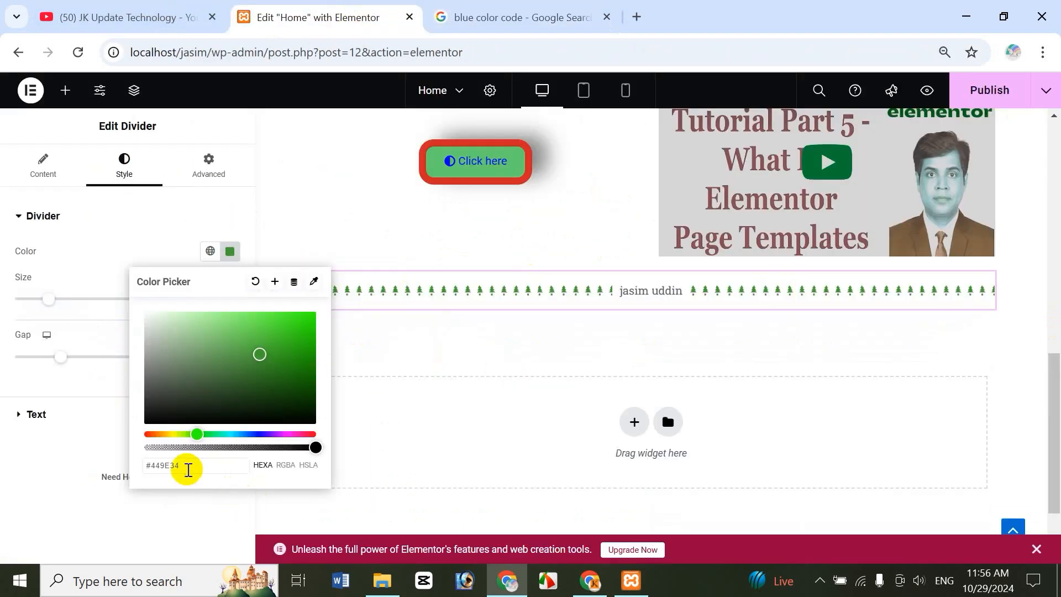
Paste #0000FF as the tree pattern colour and save it as global colour 'divier'.
drag(193, 468, 147, 466)
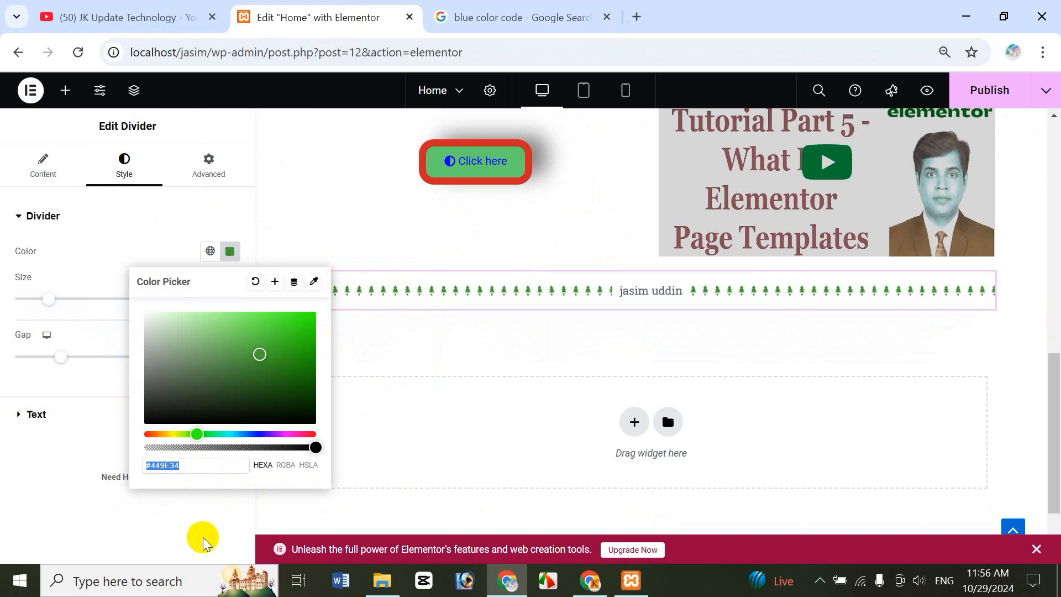
key(ctrl+v)
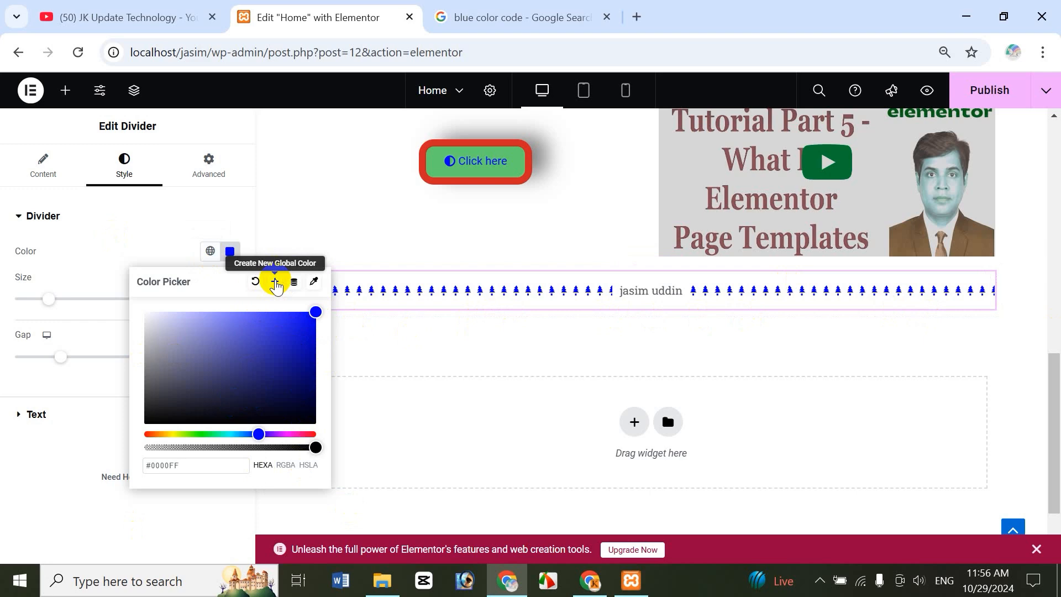
click(275, 283)
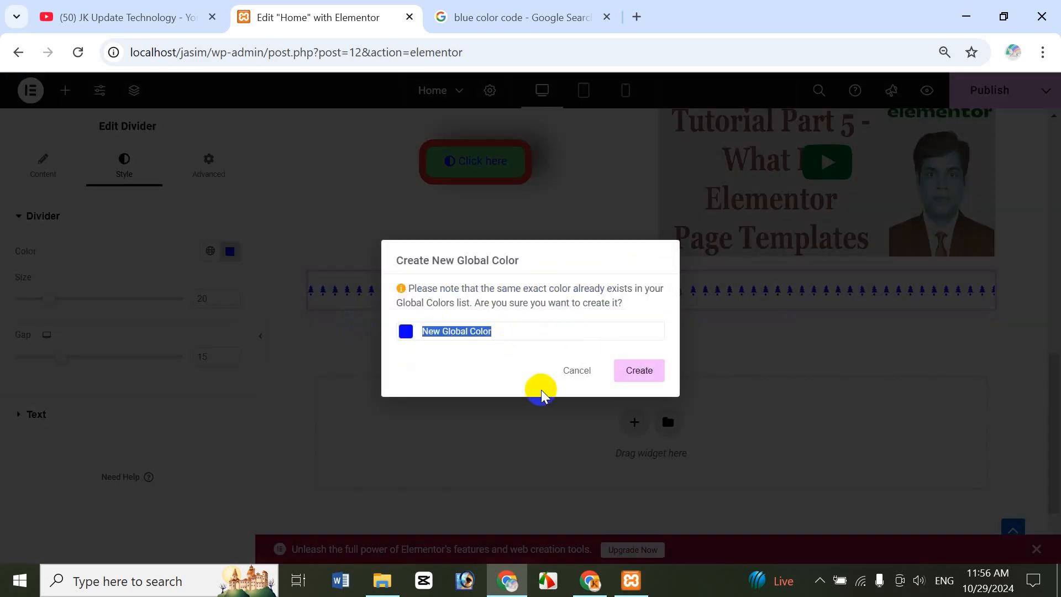
text(divier color)
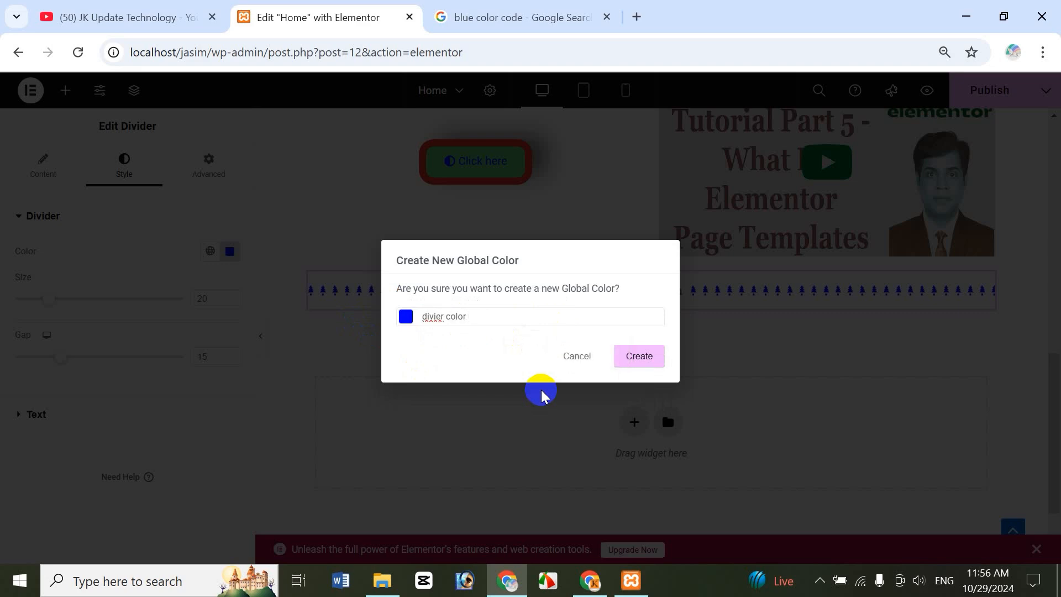
click(639, 359)
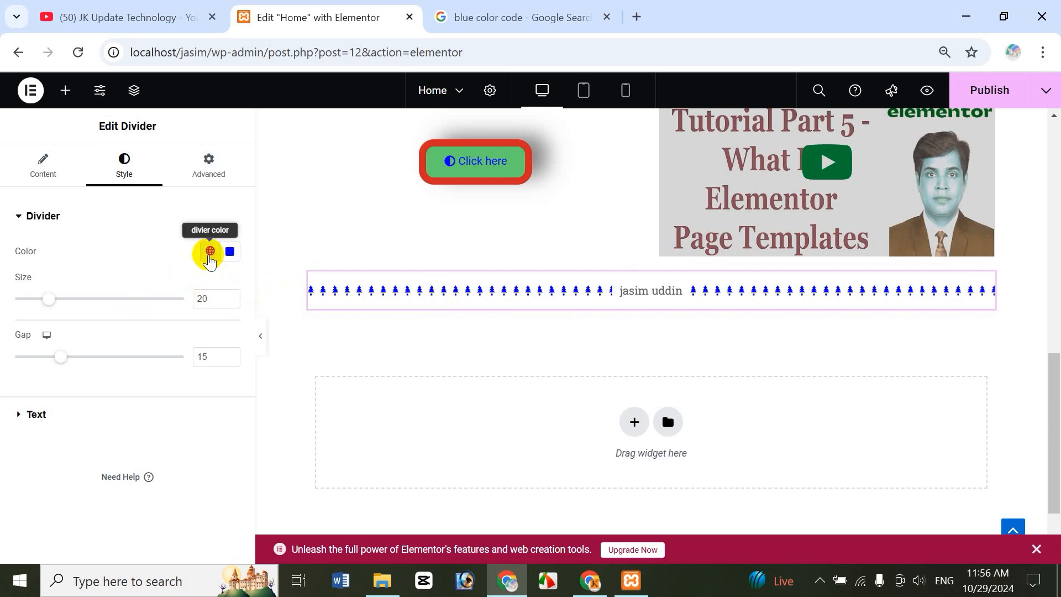
click(210, 255)
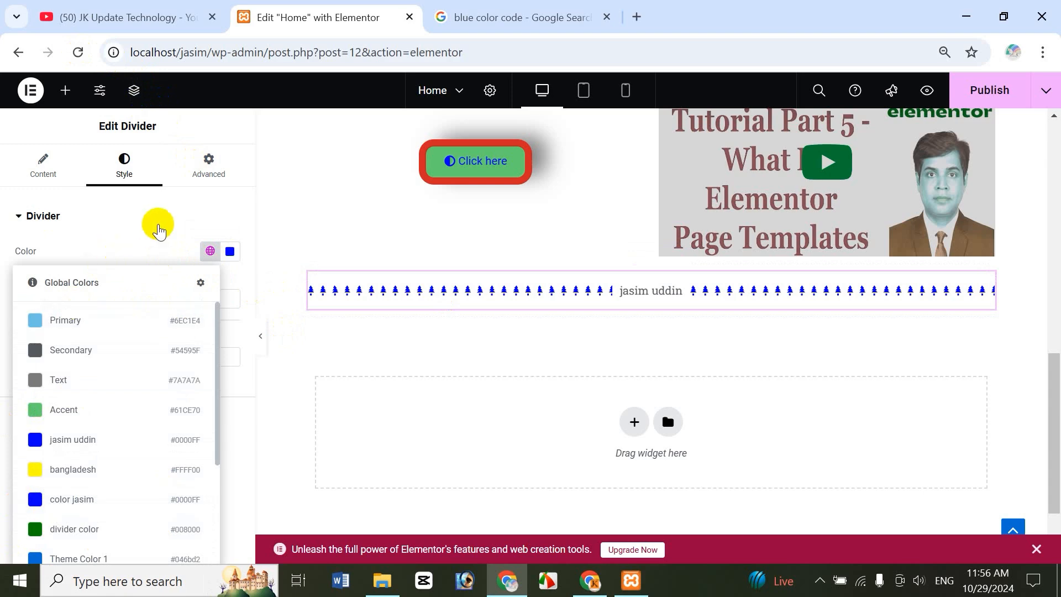
Reselect the divider and set the tree Size to 35.3 and Gap to 19.
click(278, 218)
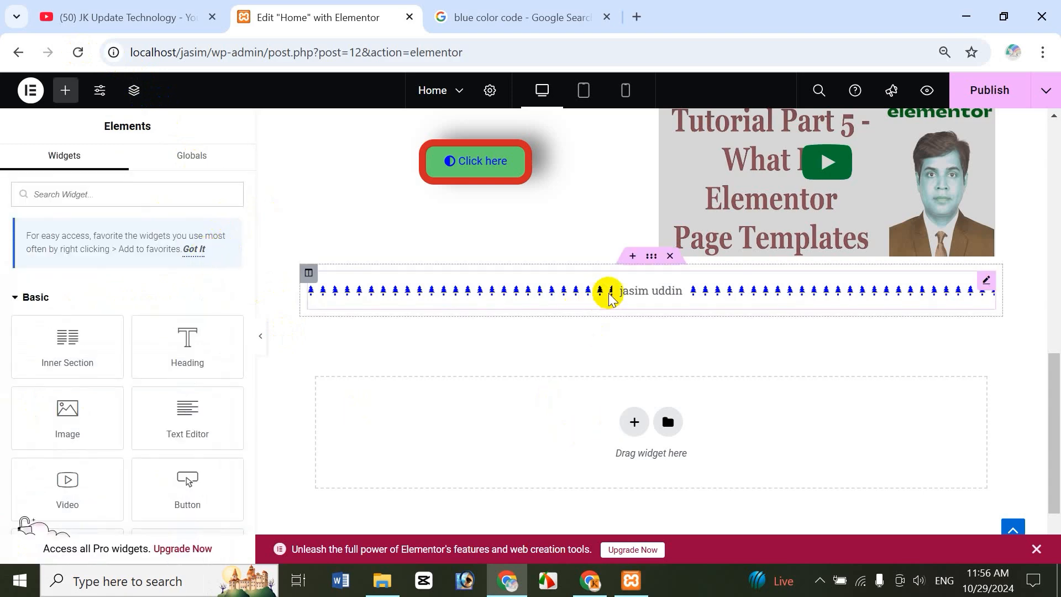
click(637, 299)
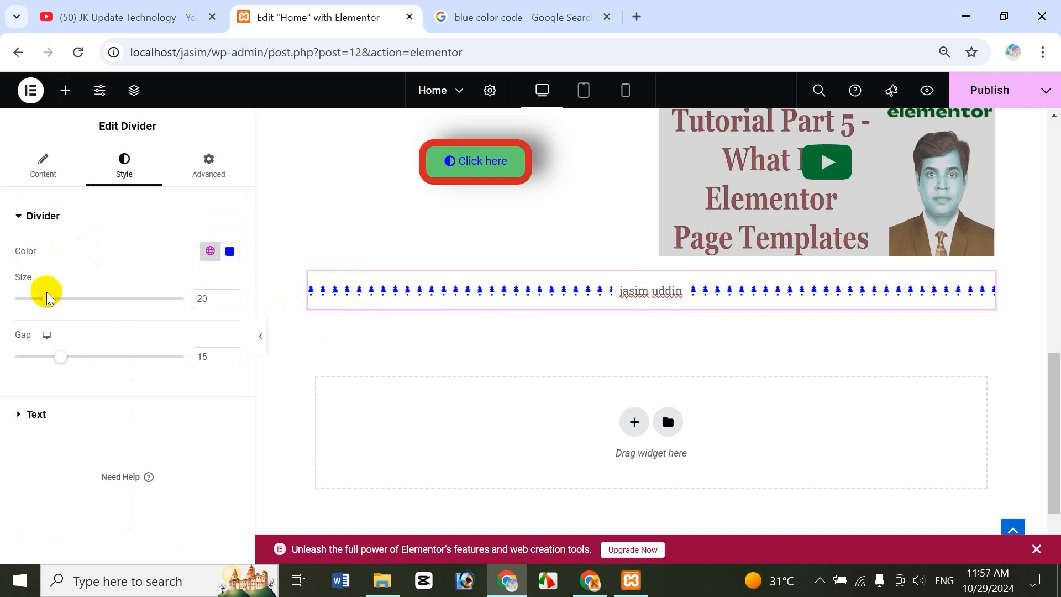
drag(49, 303, 76, 298)
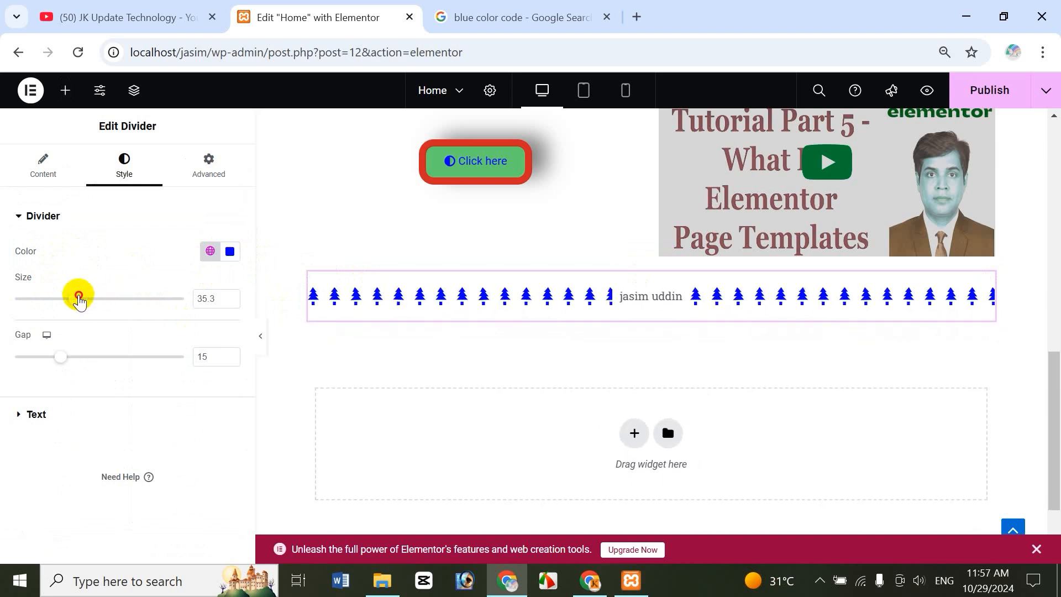
mouse_move(61, 359)
mouse_down()
mouse_move(187, 360)
mouse_move(77, 366)
mouse_up()
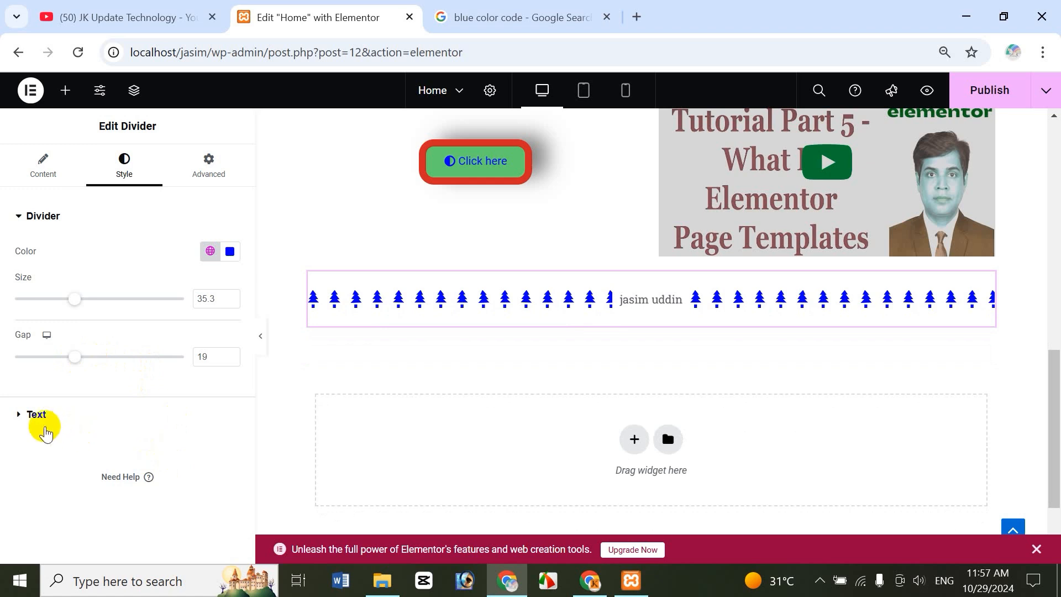
Set the divider label's text colour to pink #B9218A.
click(33, 428)
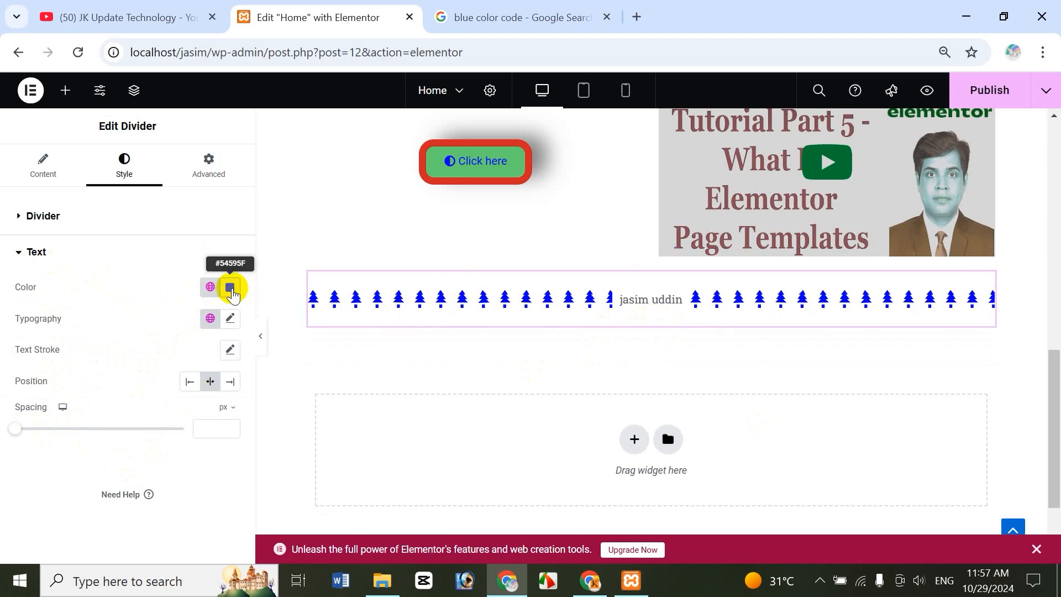
click(230, 288)
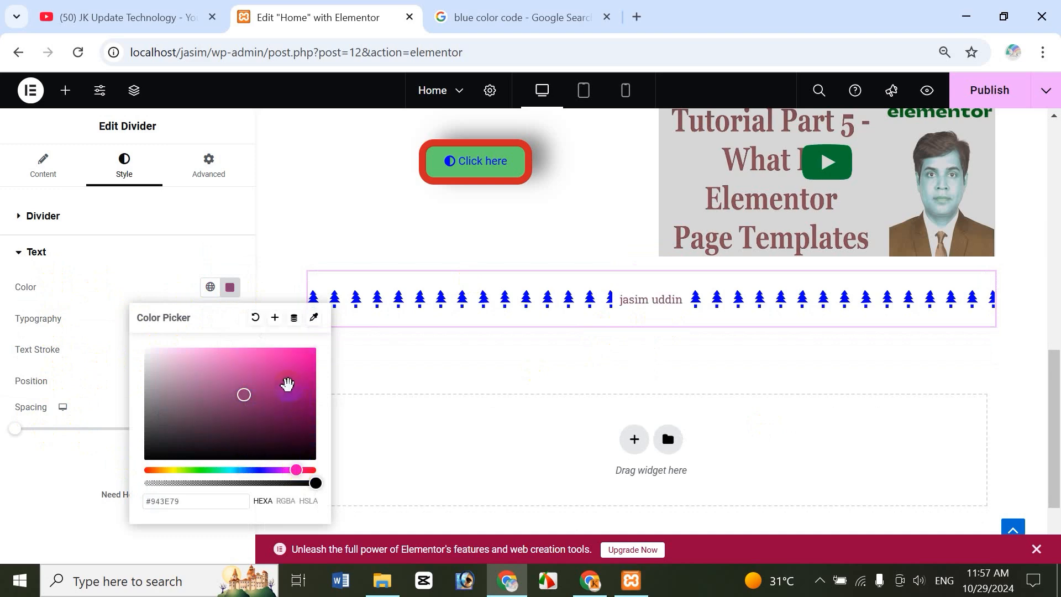
click(285, 379)
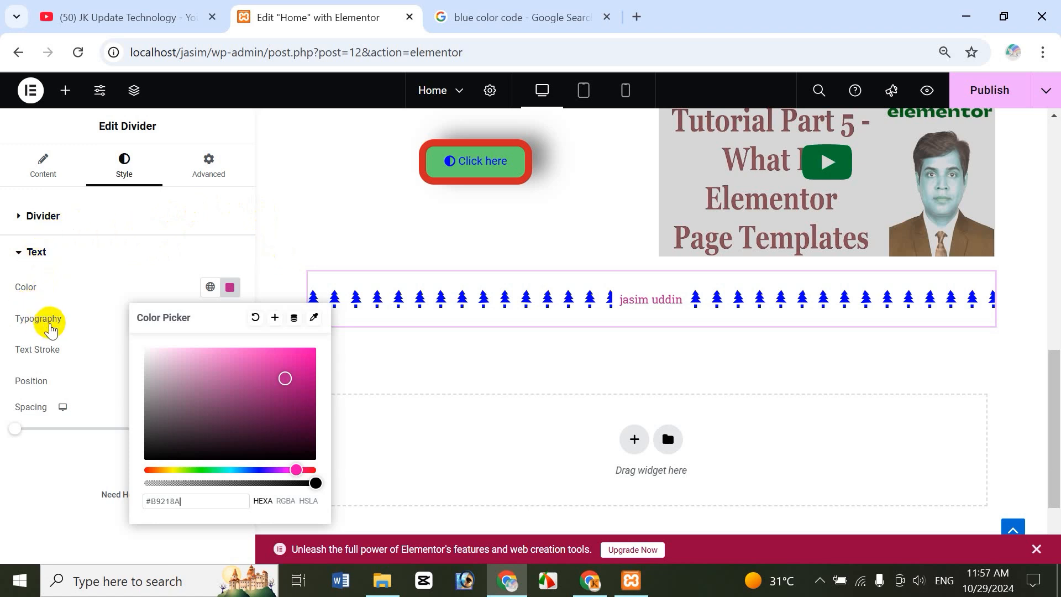
click(50, 326)
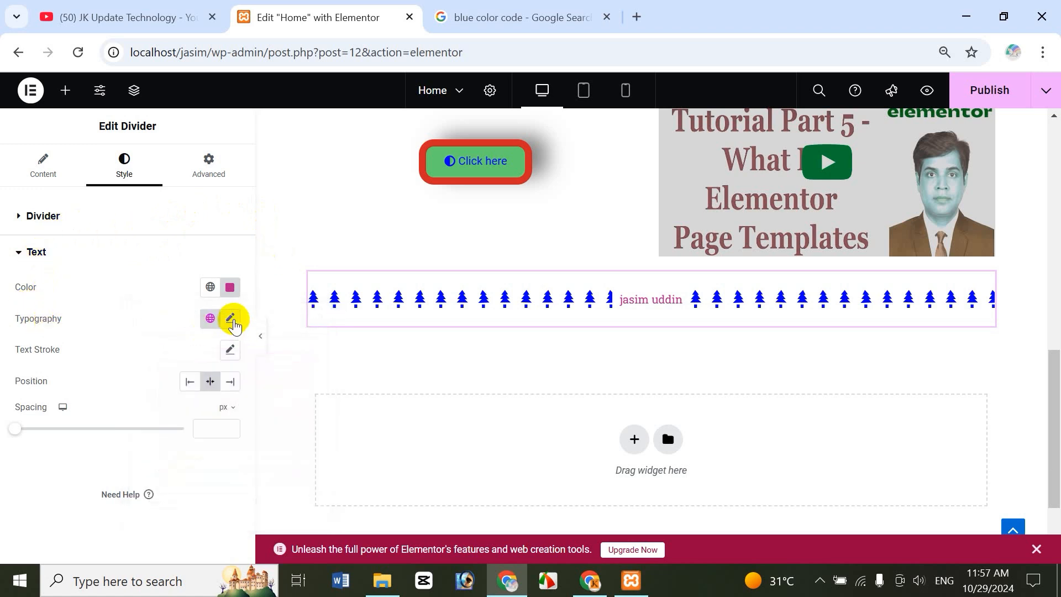
Set the label typography to Romanesco font, size 45, weight 900 (Black).
click(231, 319)
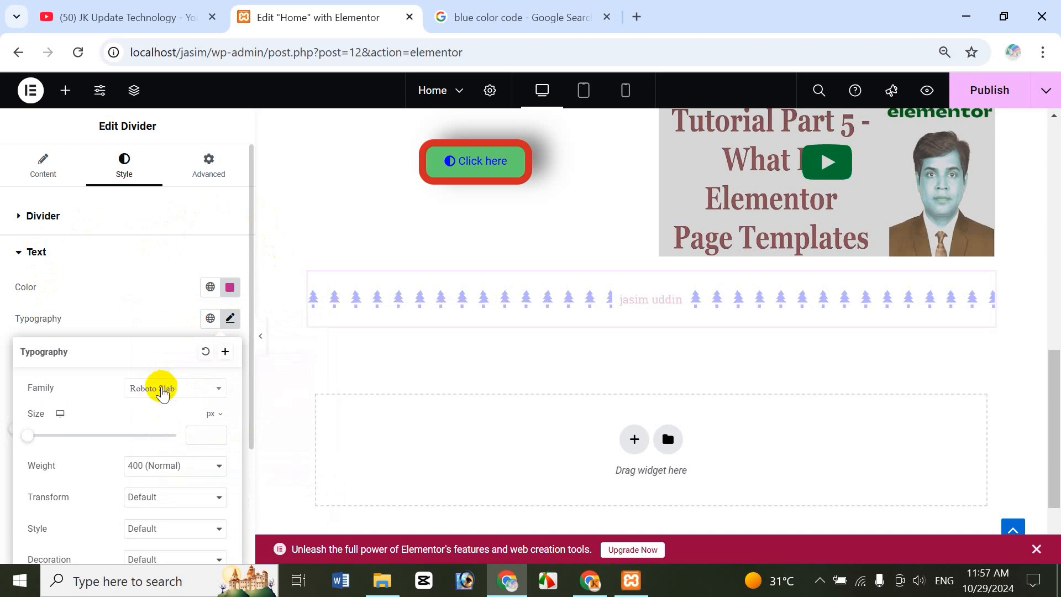
click(166, 402)
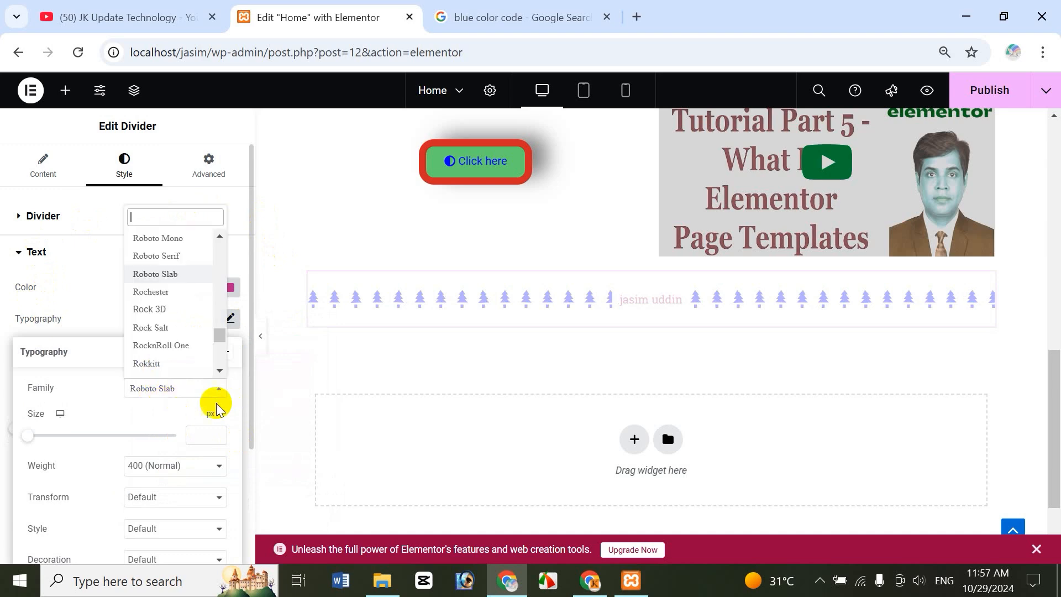
click(158, 310)
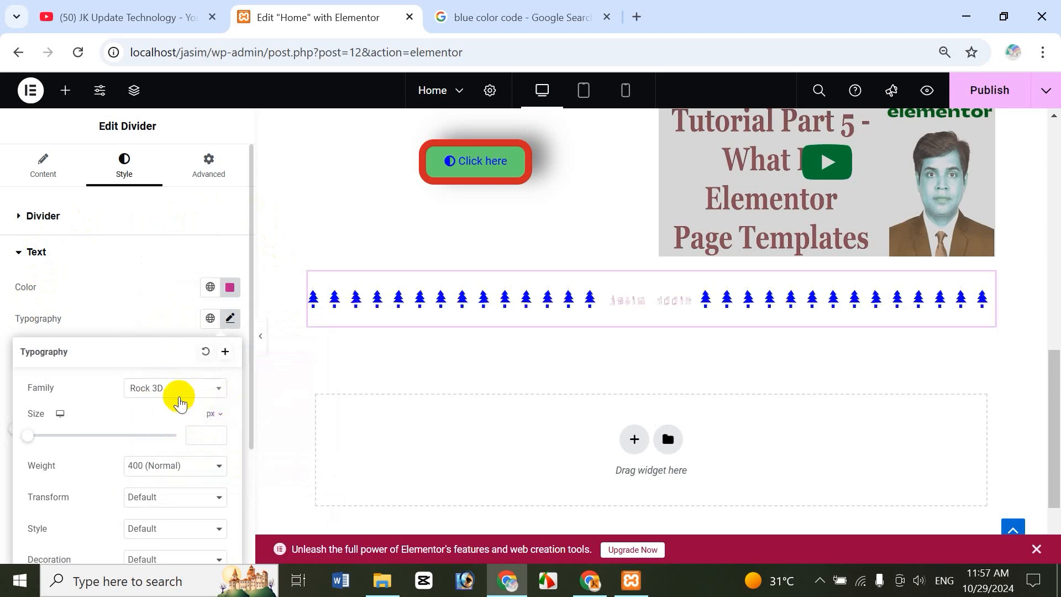
click(179, 392)
click(154, 325)
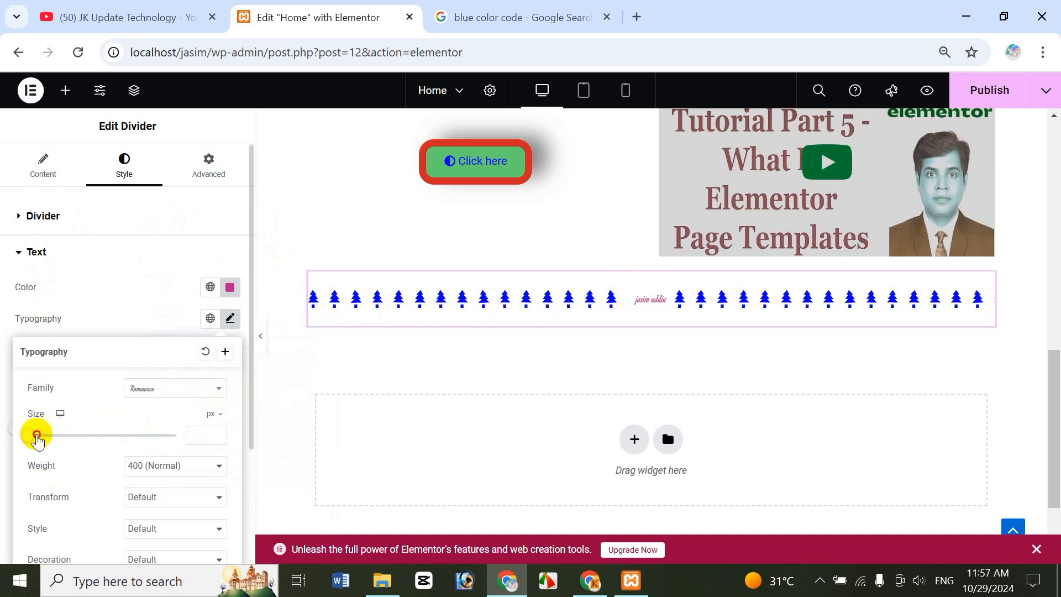
drag(32, 435, 66, 440)
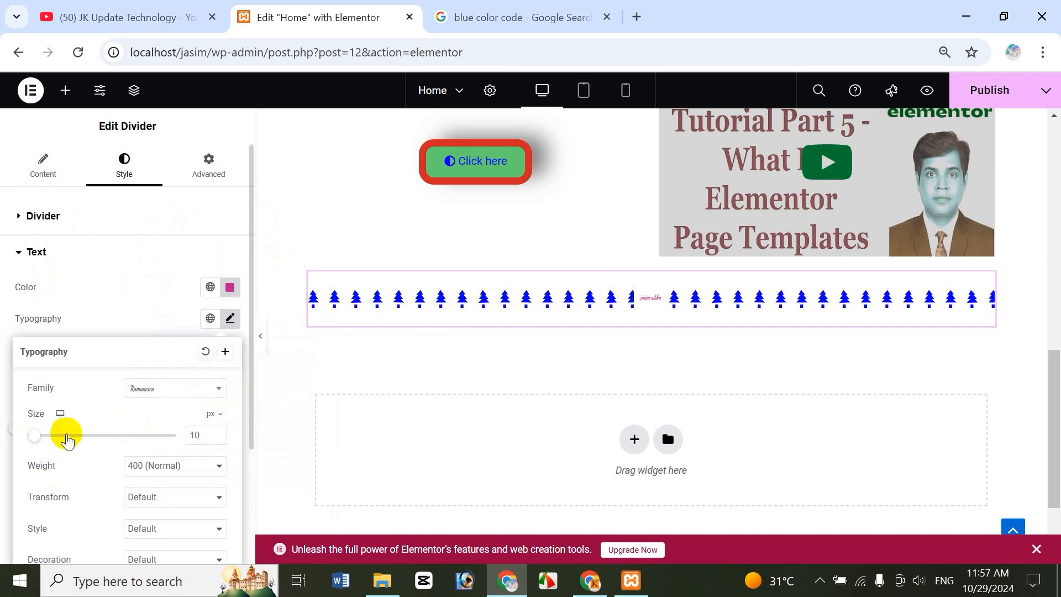
drag(30, 438, 58, 439)
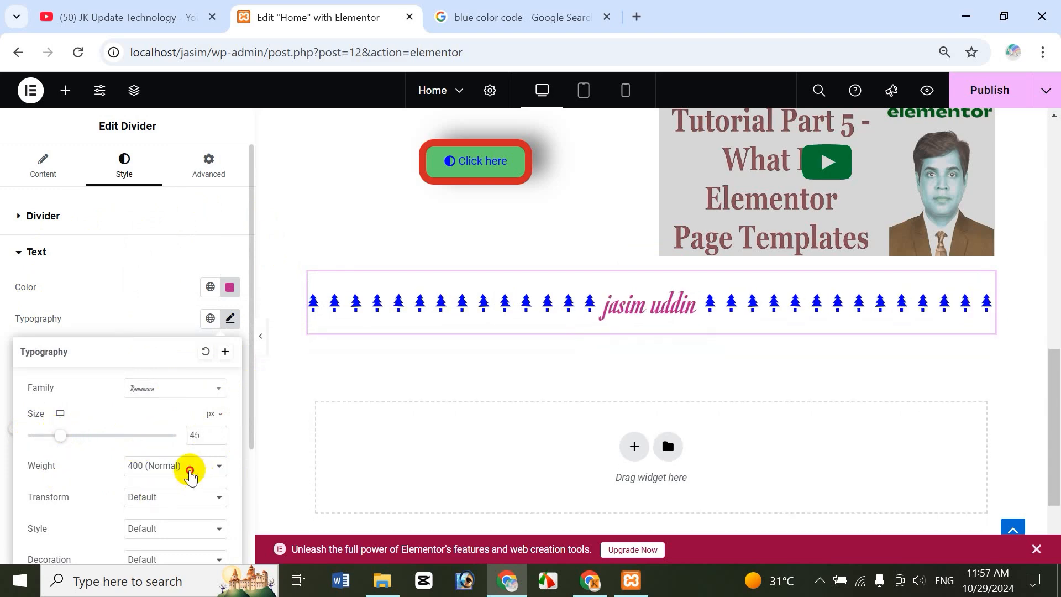
click(190, 466)
click(171, 387)
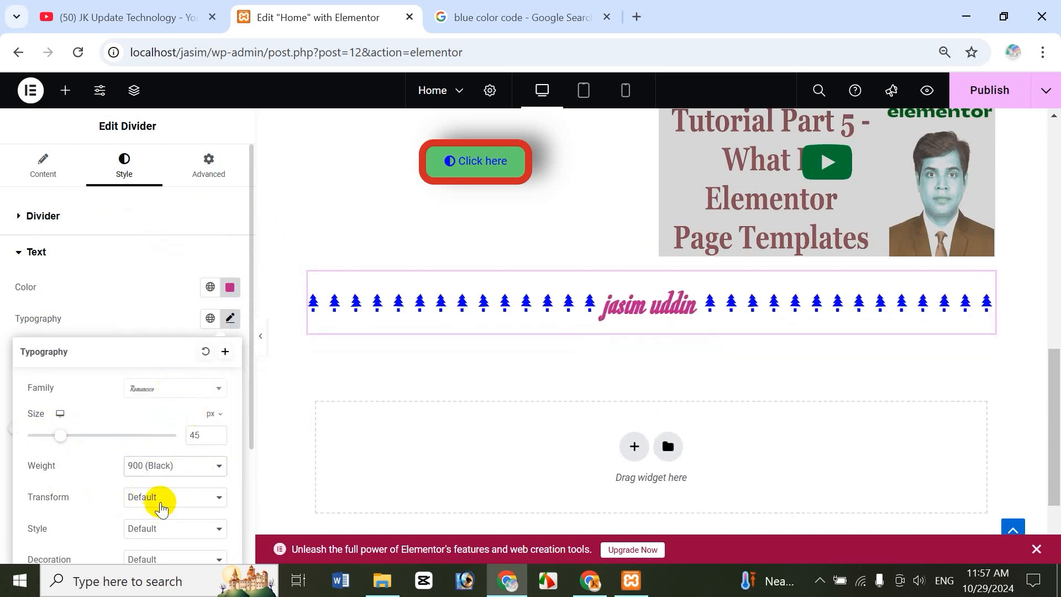
Make the label uppercase and italic, leaving text decoration at Default.
click(159, 501)
click(158, 436)
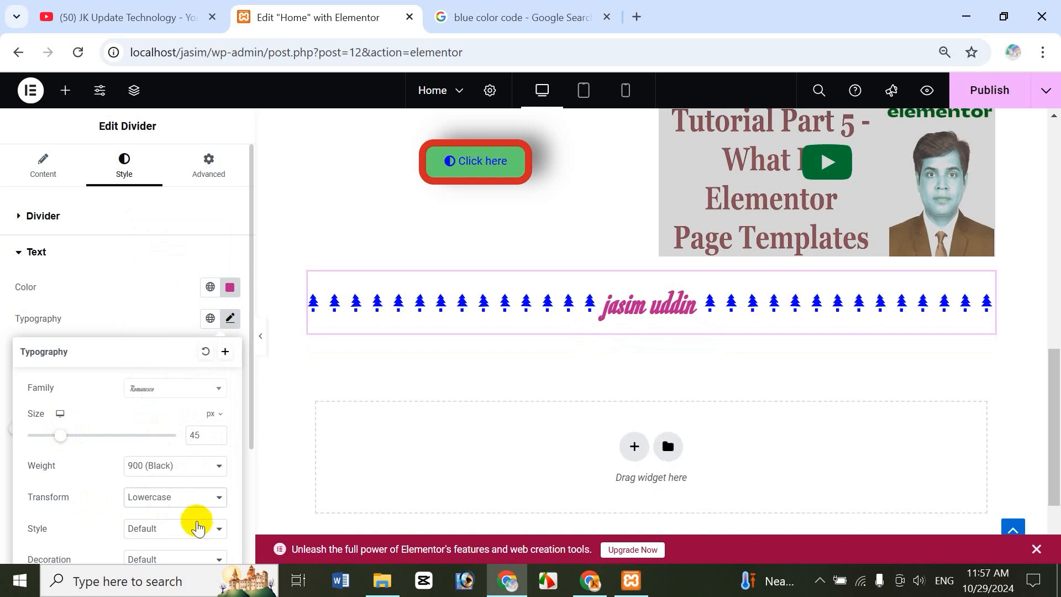
click(178, 496)
click(184, 419)
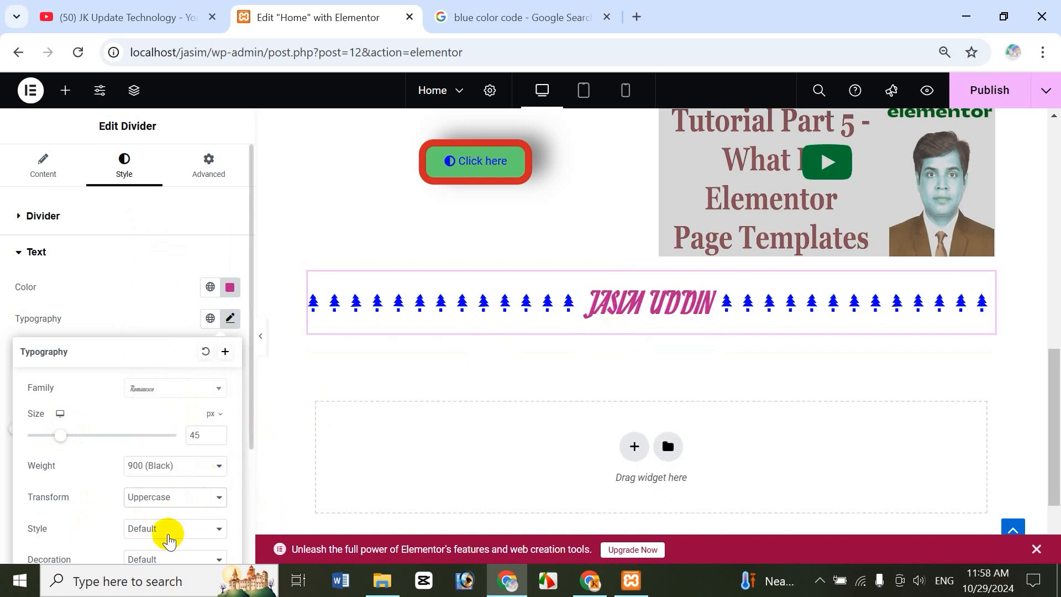
click(174, 529)
click(166, 486)
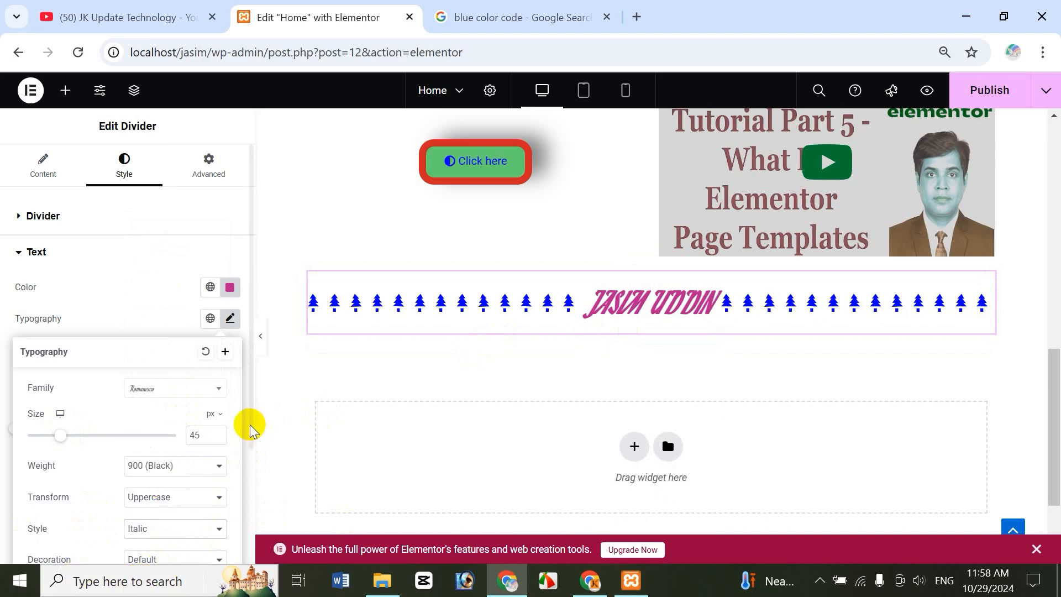
drag(252, 439, 252, 497)
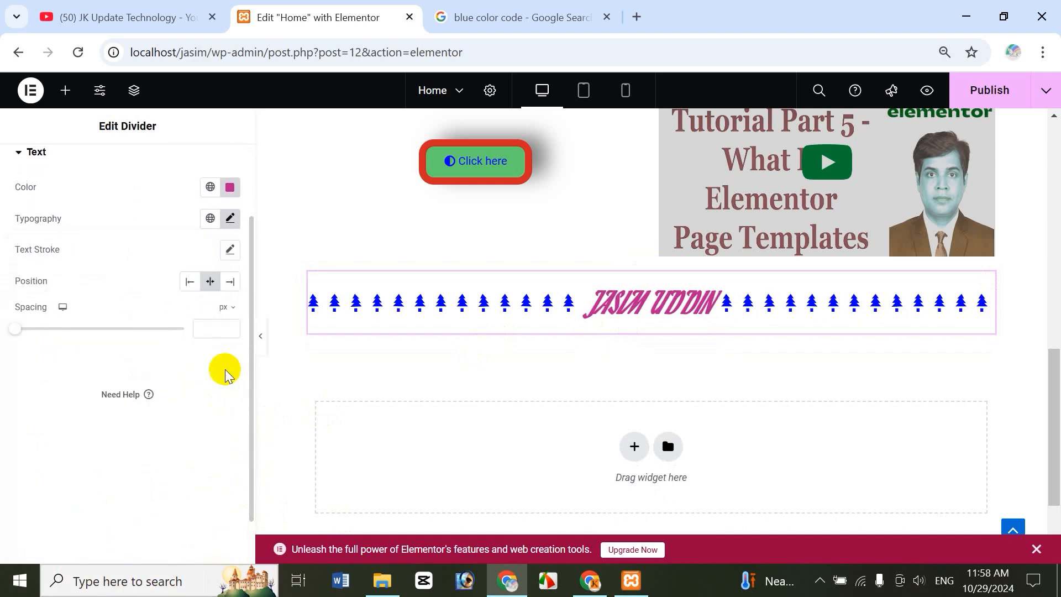
click(231, 219)
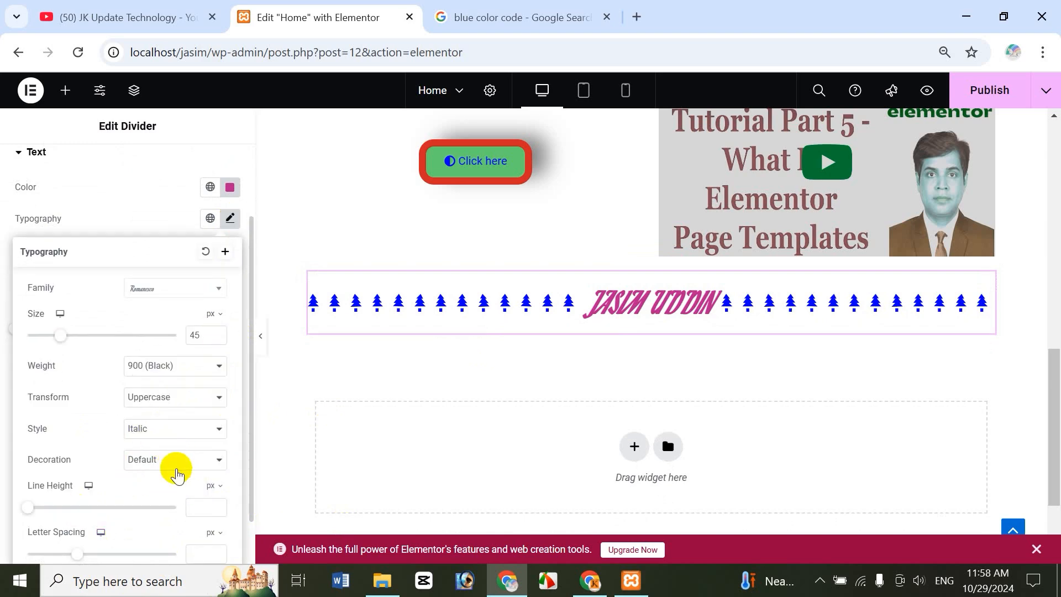
click(176, 466)
click(165, 419)
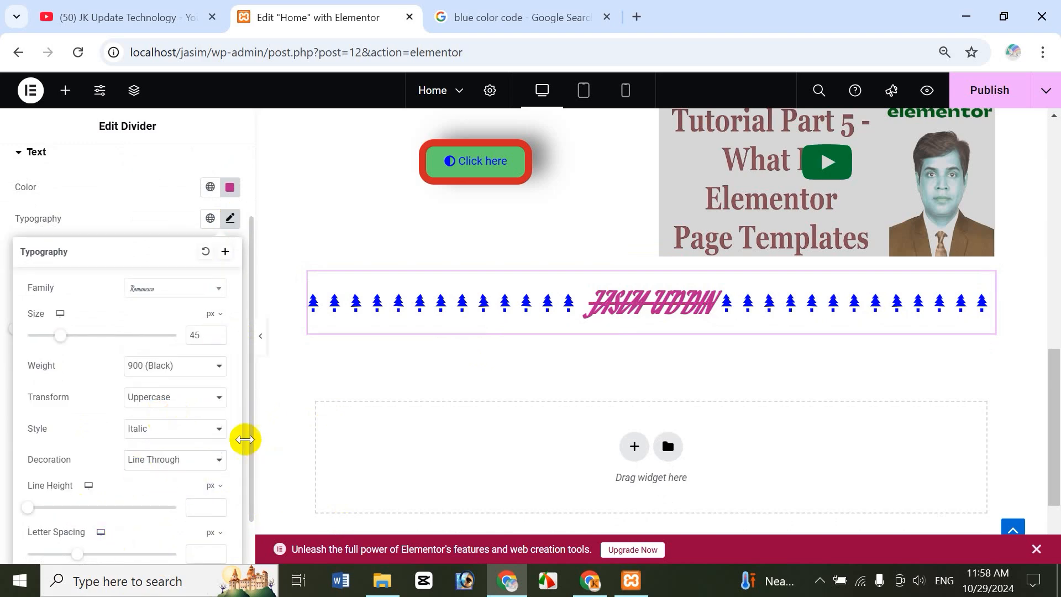
click(185, 458)
click(188, 360)
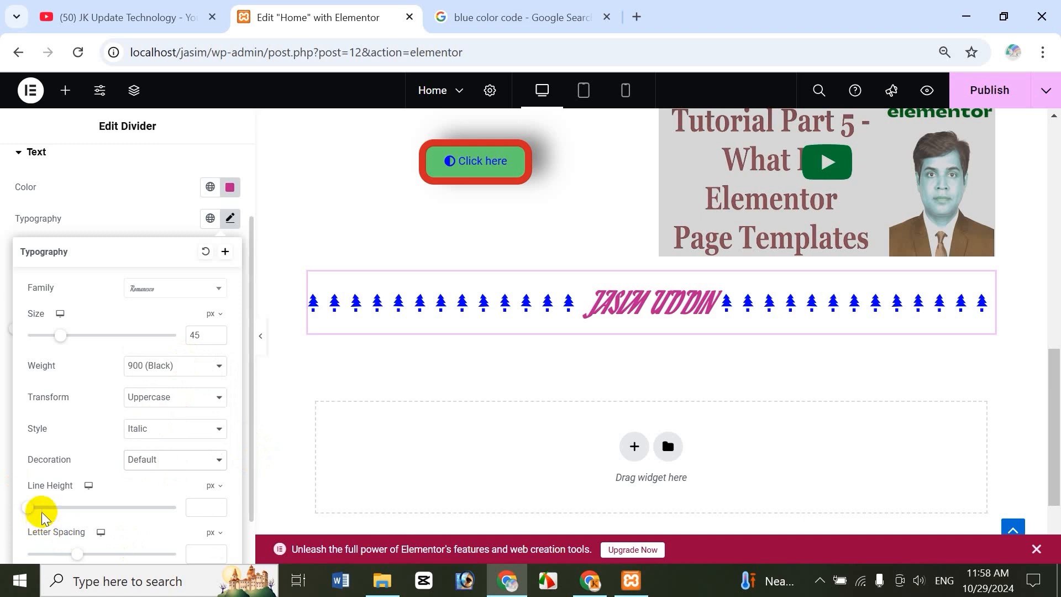
Set the label line height to 51, letter spacing 1.2 and word spacing 3.
drag(33, 504, 105, 513)
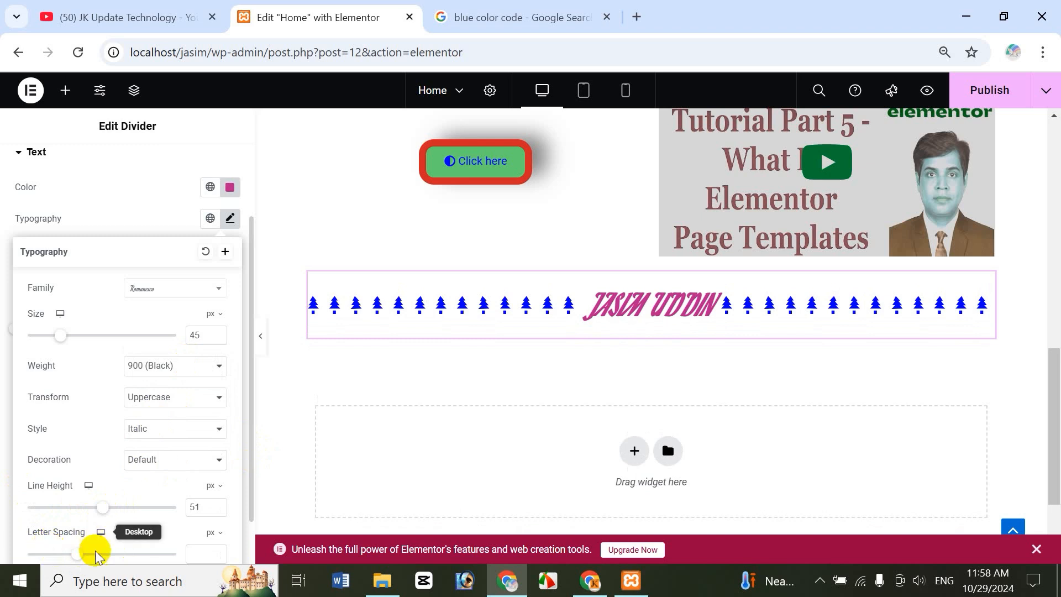
mouse_move(77, 554)
mouse_down()
mouse_move(128, 553)
mouse_move(89, 554)
mouse_up()
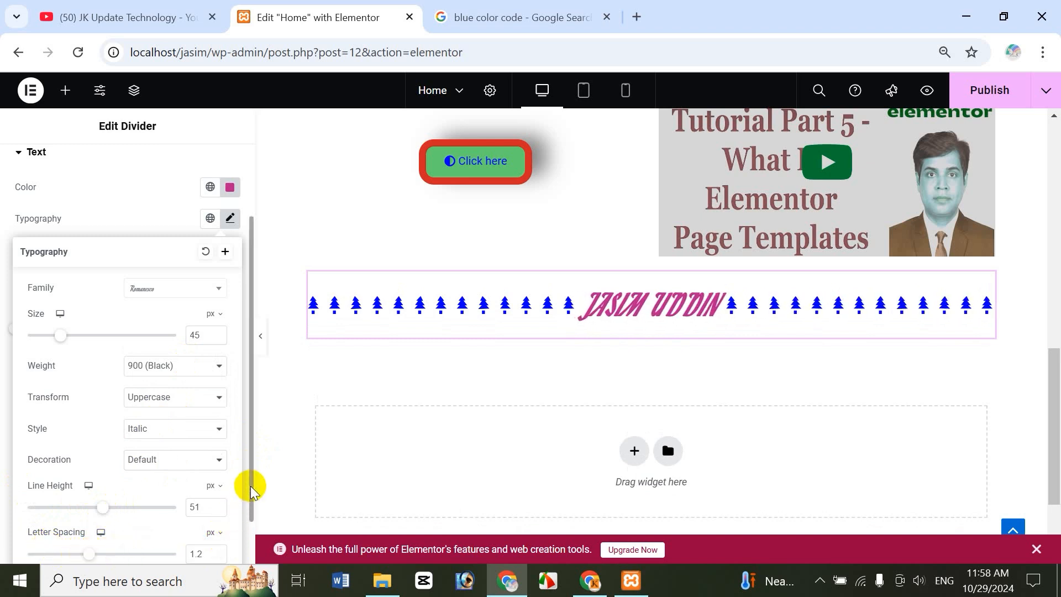
drag(250, 486, 250, 503)
scroll(246, 512, down, 1)
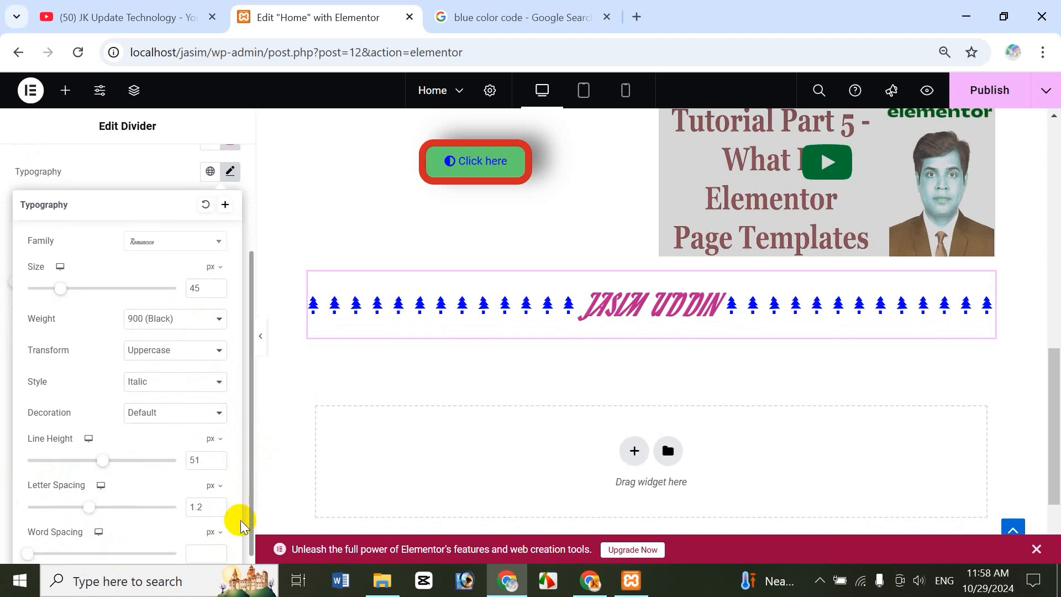
click(243, 518)
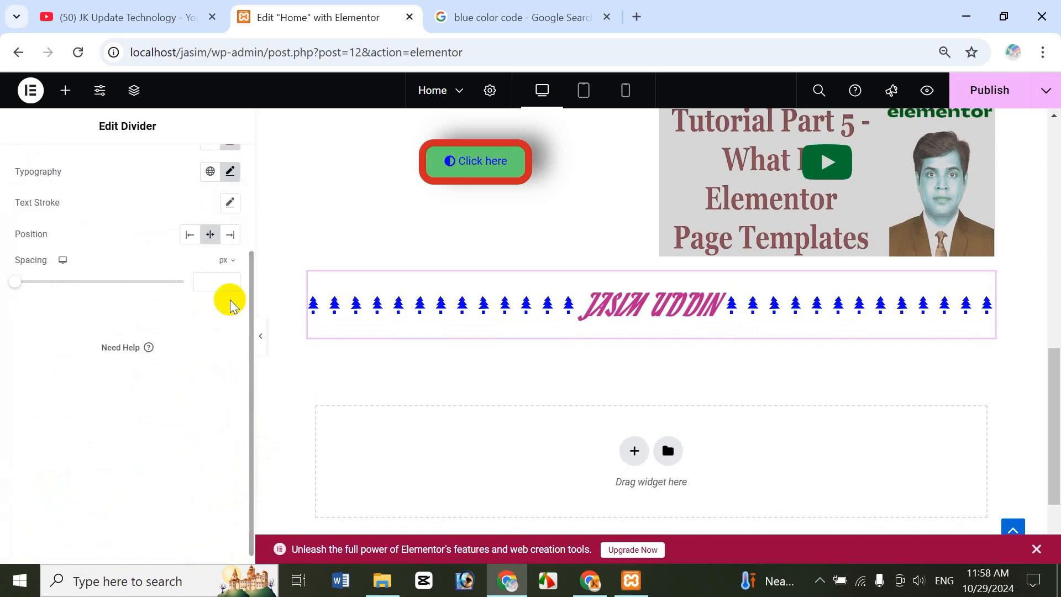
click(229, 172)
click(31, 554)
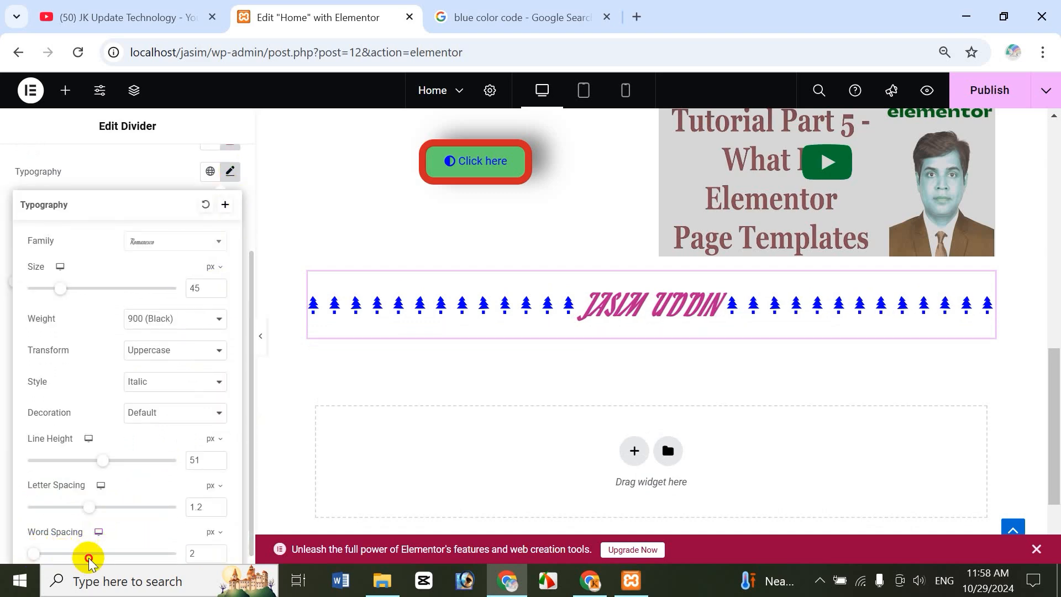
mouse_move(32, 554)
mouse_down()
mouse_move(107, 550)
mouse_move(18, 547)
mouse_move(35, 552)
mouse_up()
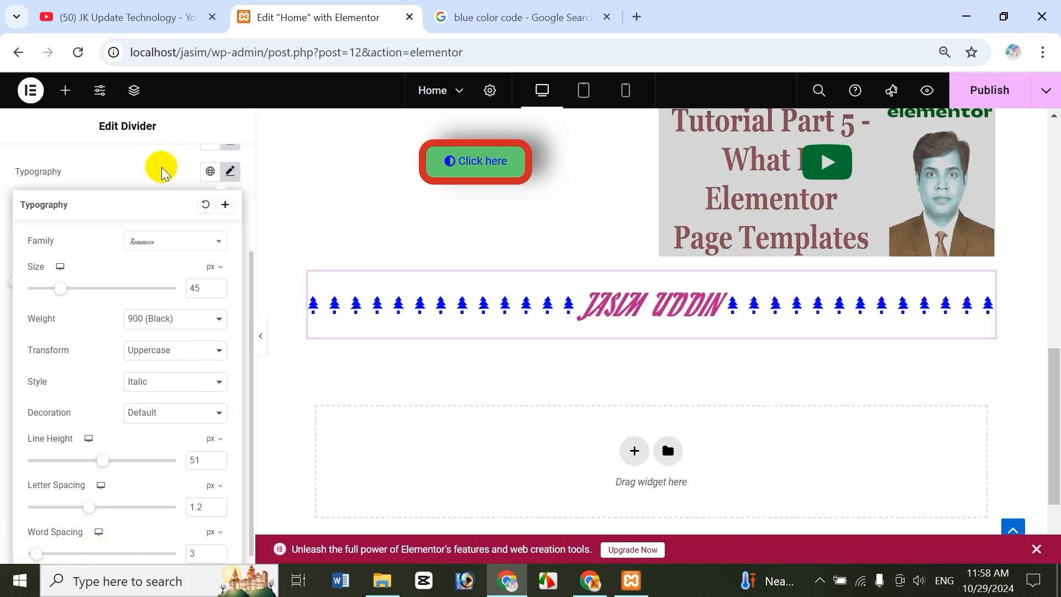
click(230, 172)
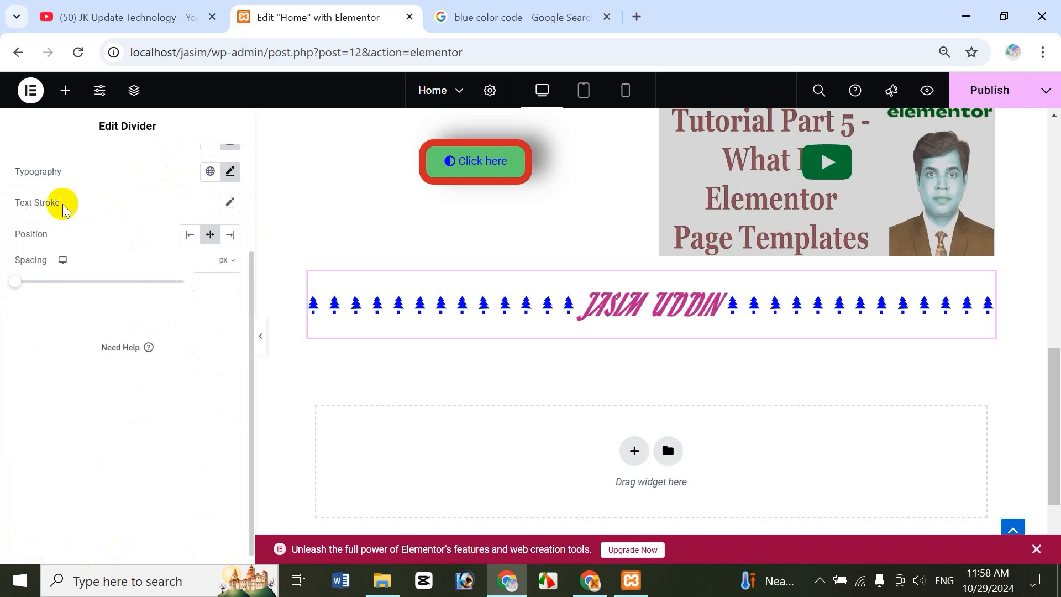
Experiment with a text stroke and a reddish stroke colour on the label.
click(229, 202)
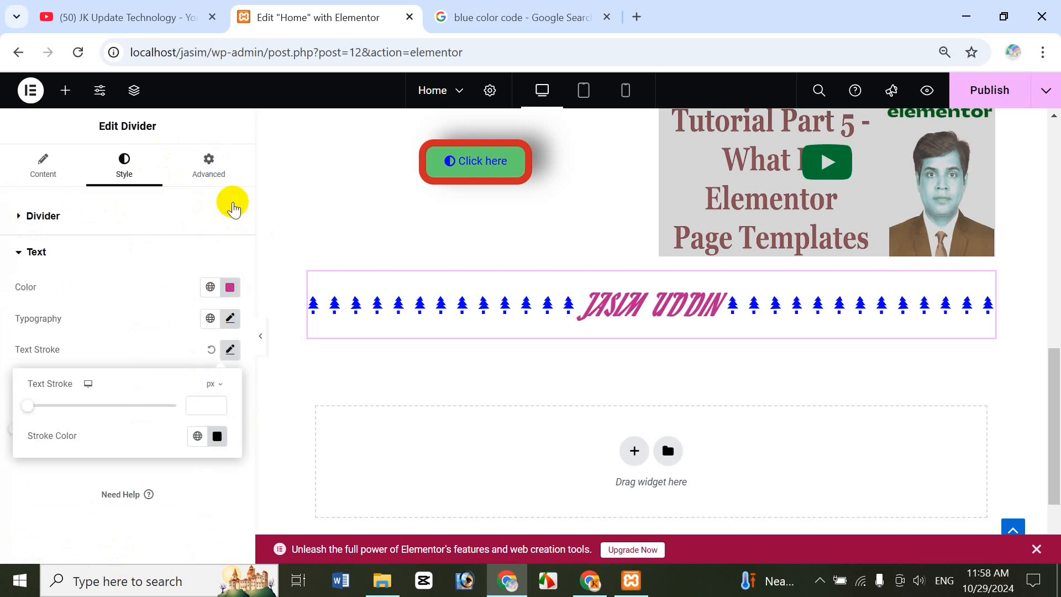
click(30, 409)
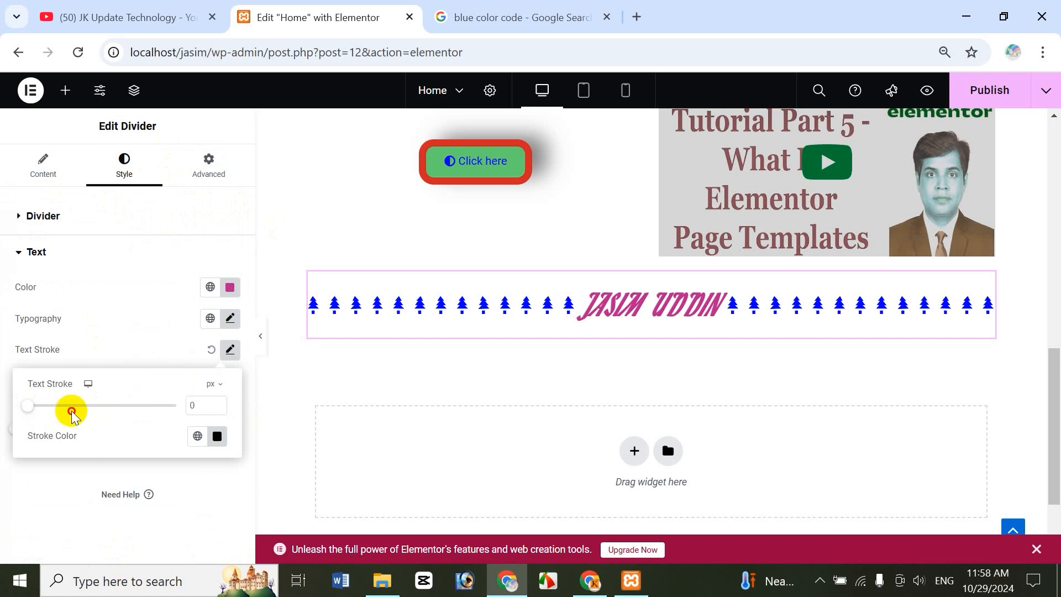
mouse_move(26, 411)
mouse_down()
mouse_move(78, 420)
mouse_move(28, 424)
mouse_up()
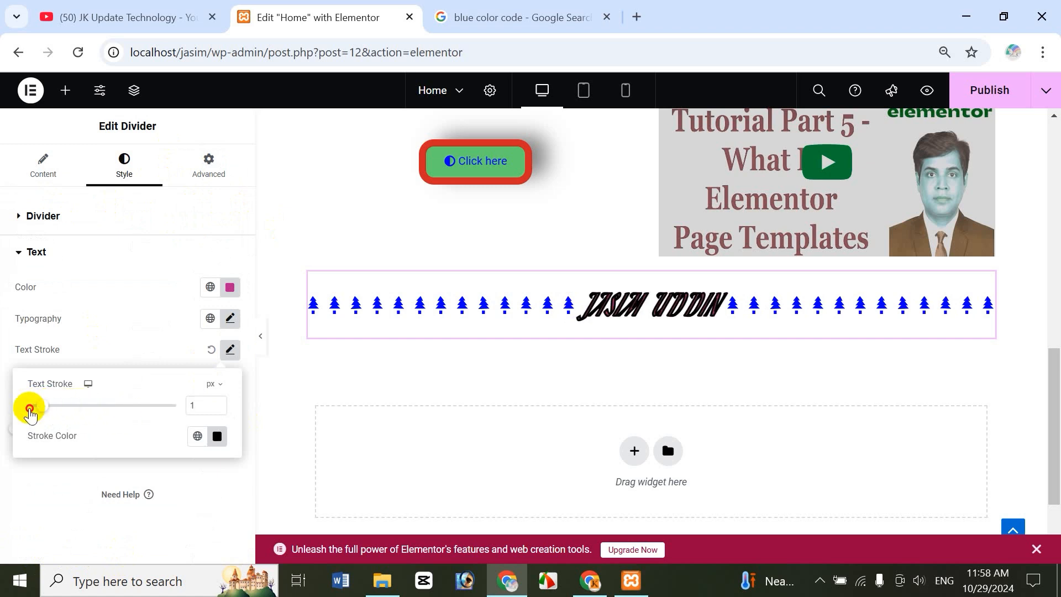
click(218, 438)
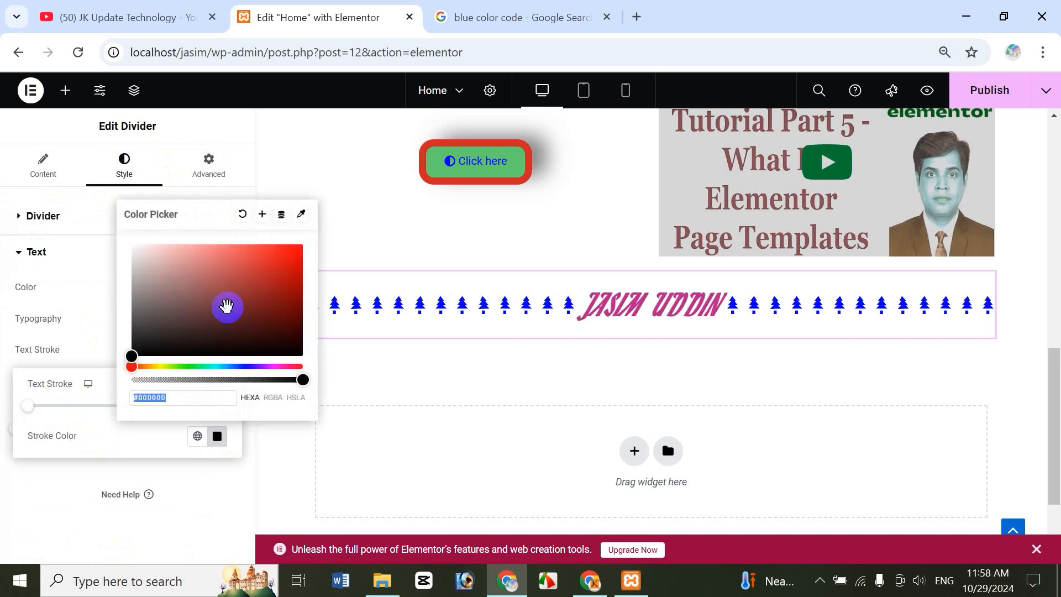
click(251, 275)
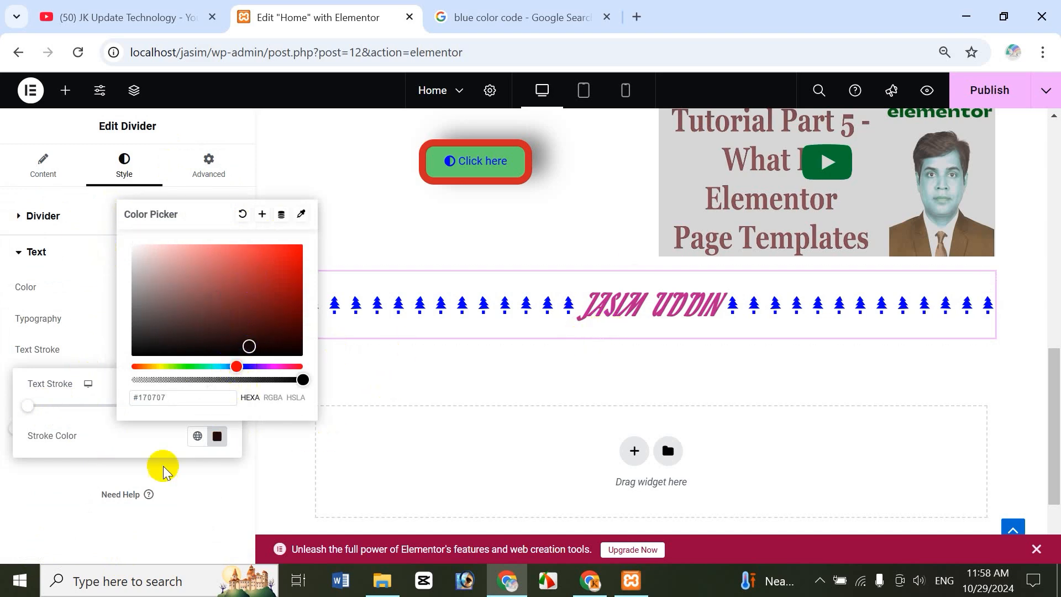
click(74, 486)
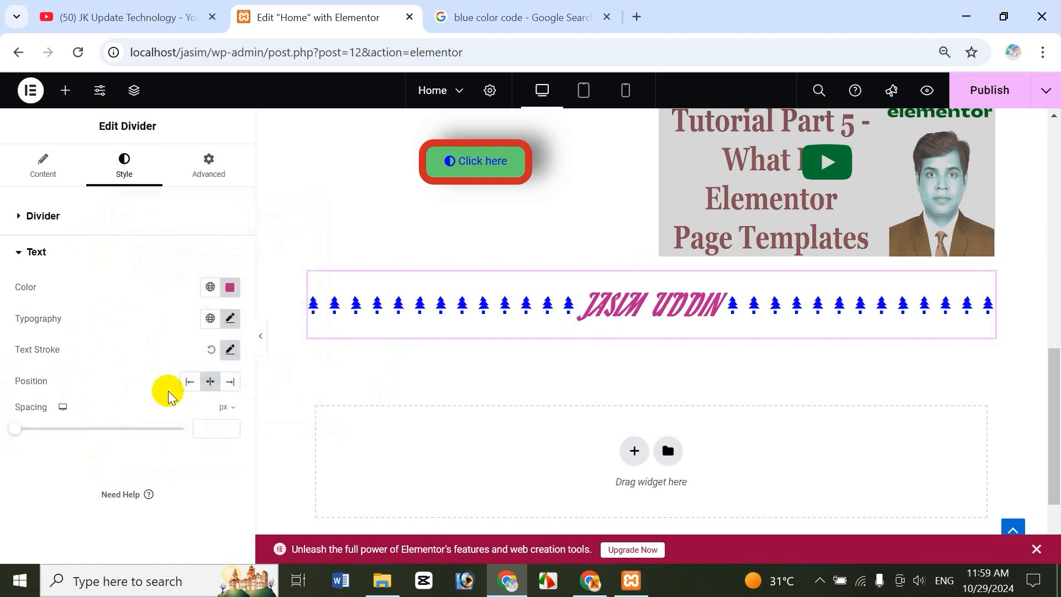
Test left and right label positions, keep it centred, and set spacing to 29 px.
click(190, 383)
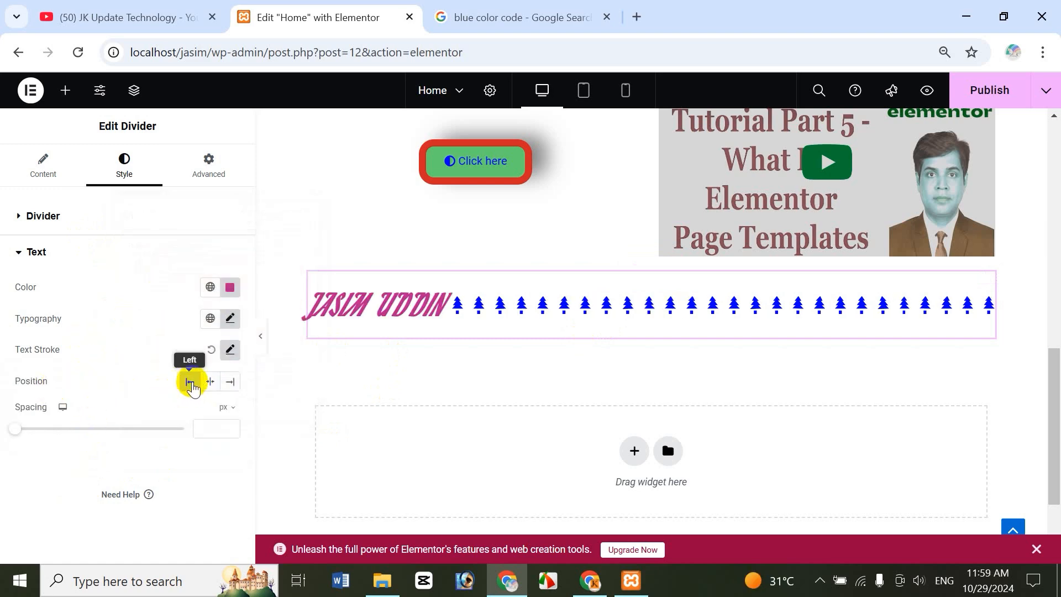
click(215, 387)
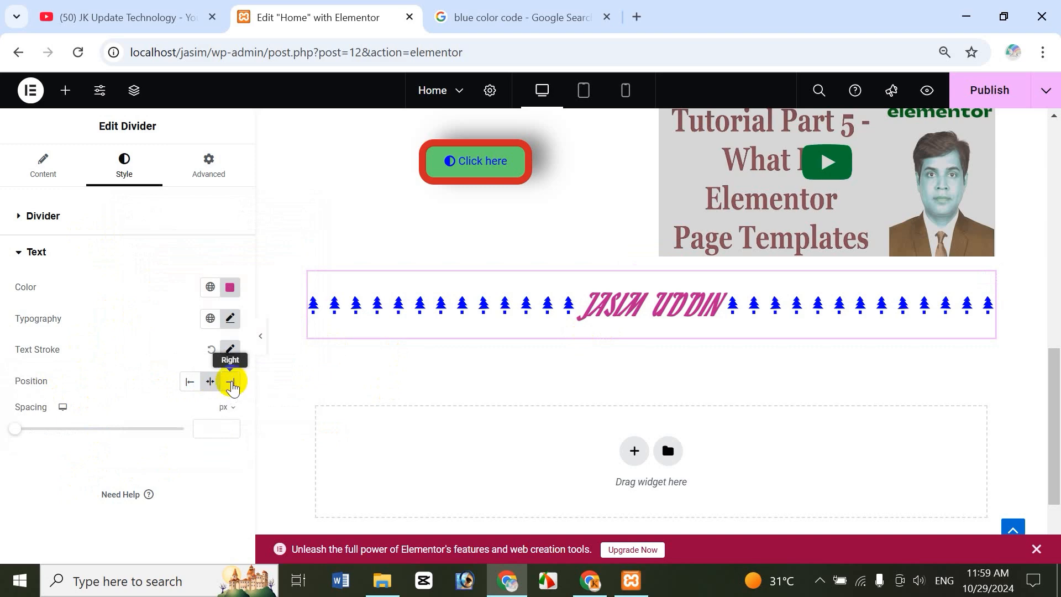
click(230, 386)
click(213, 389)
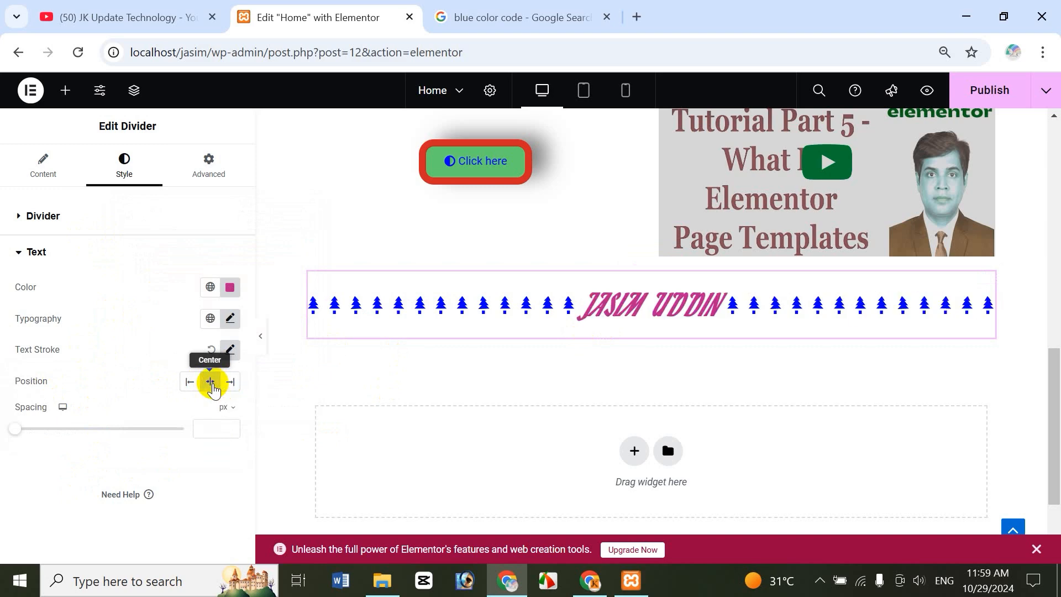
click(191, 382)
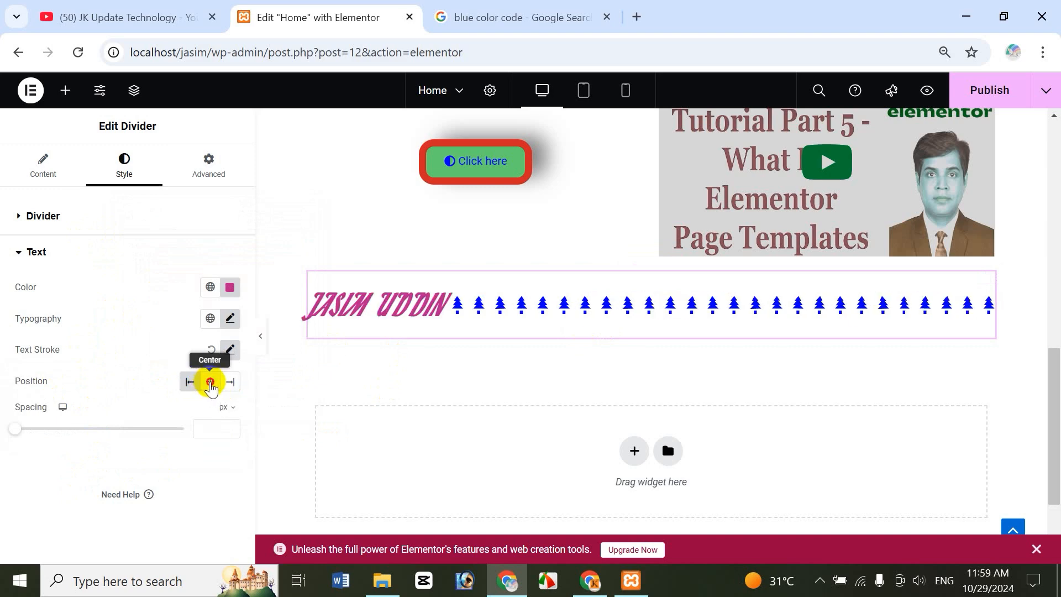
click(210, 381)
drag(15, 437, 116, 448)
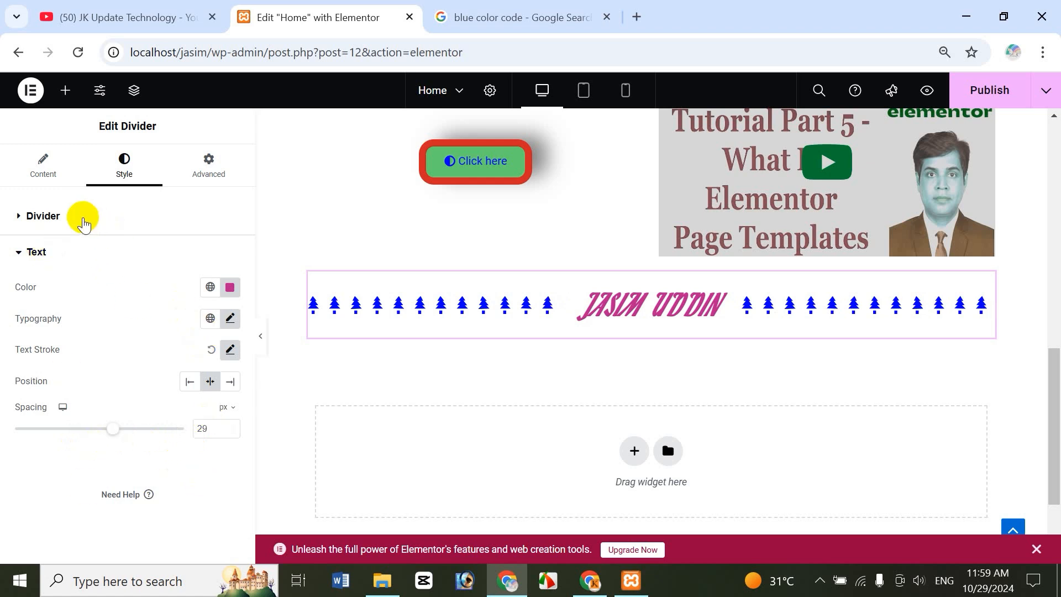
click(39, 252)
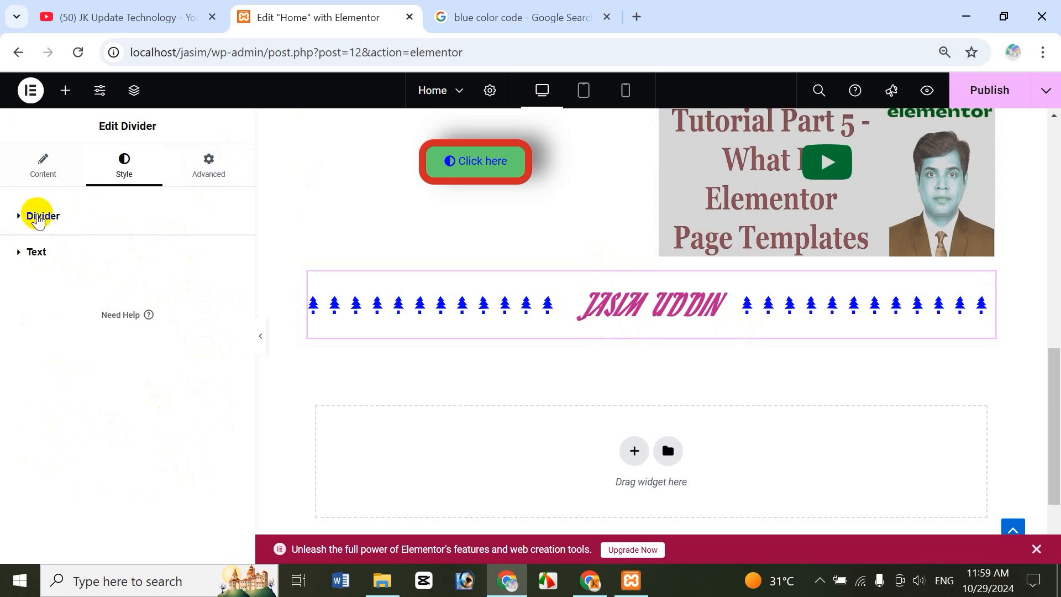
click(53, 169)
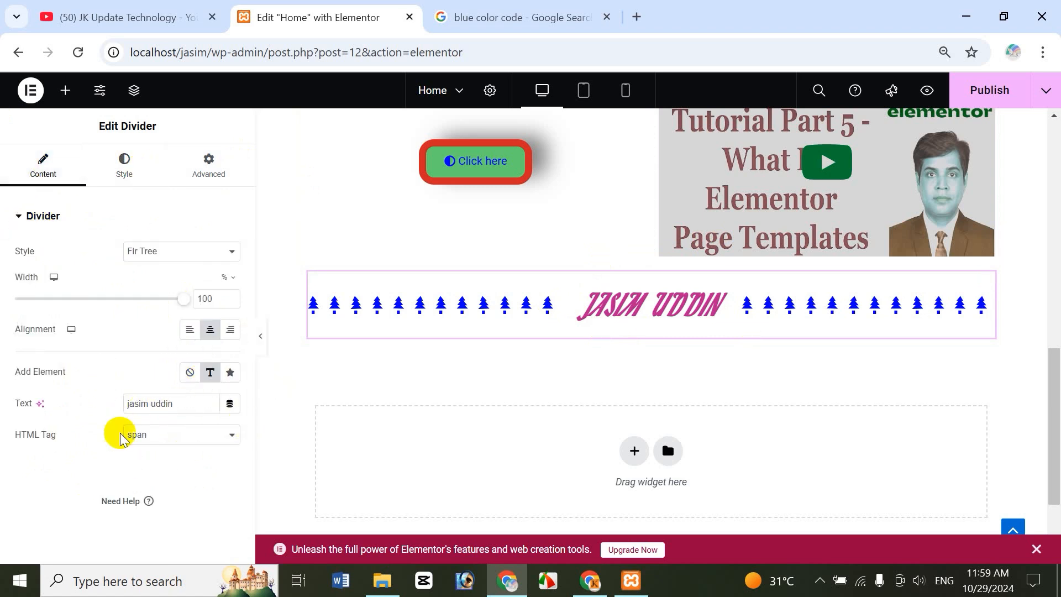
click(120, 172)
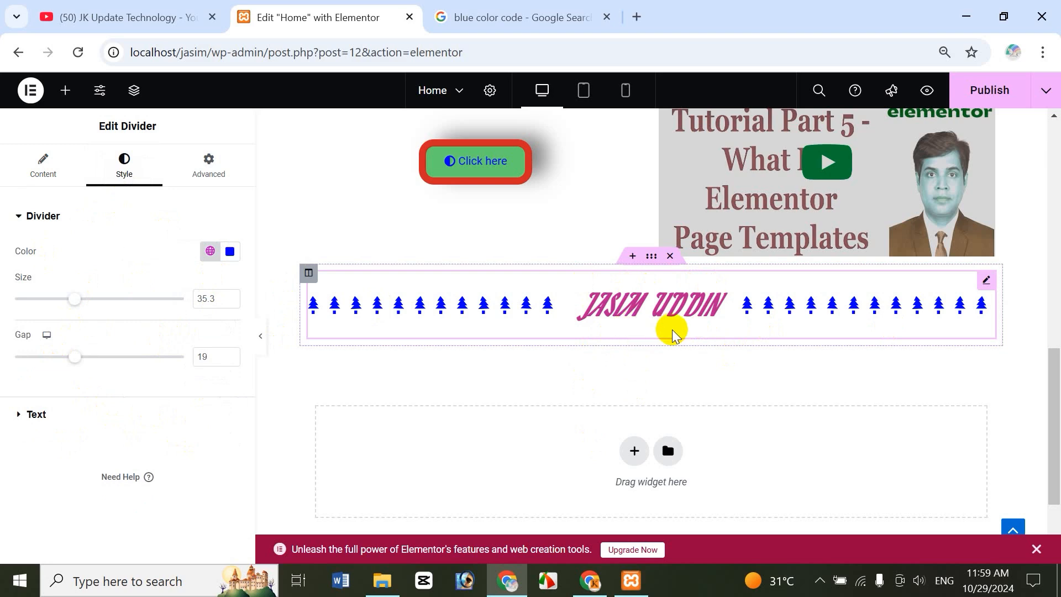
click(45, 167)
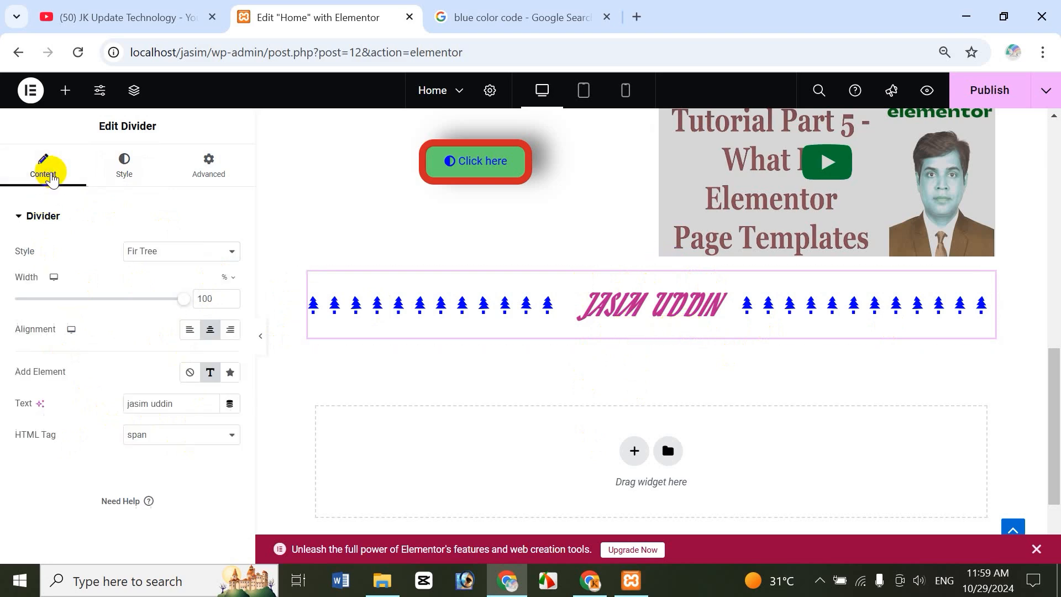
click(229, 374)
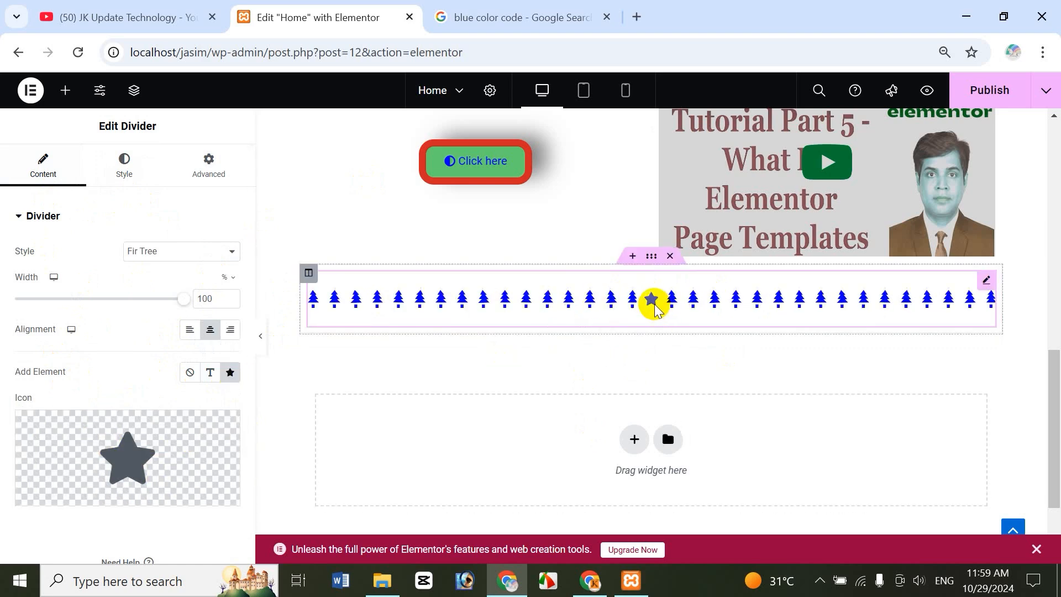
mouse_move(131, 464)
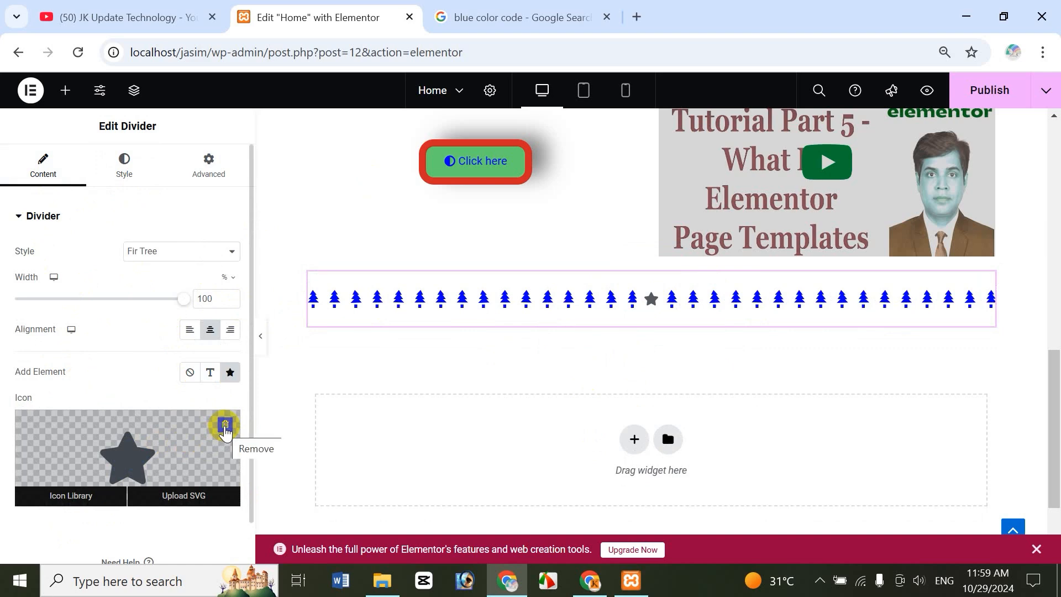
click(66, 504)
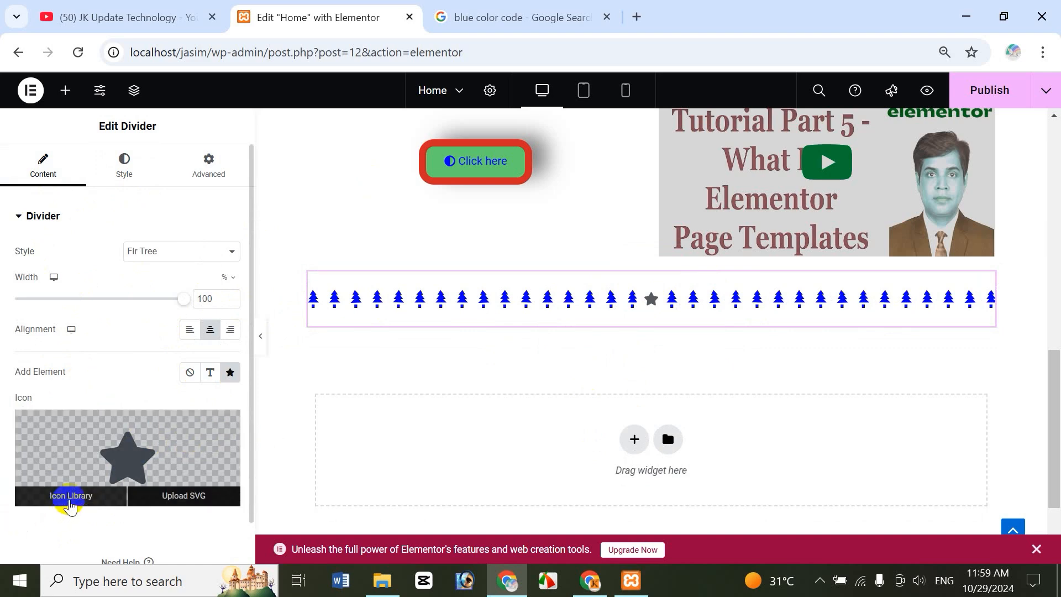
click(188, 500)
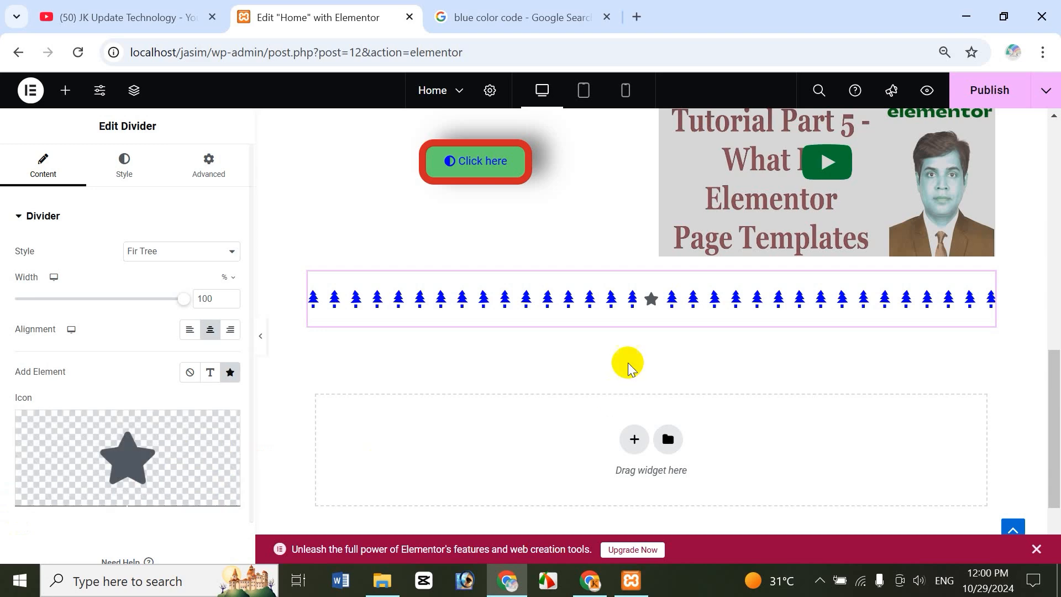
click(189, 503)
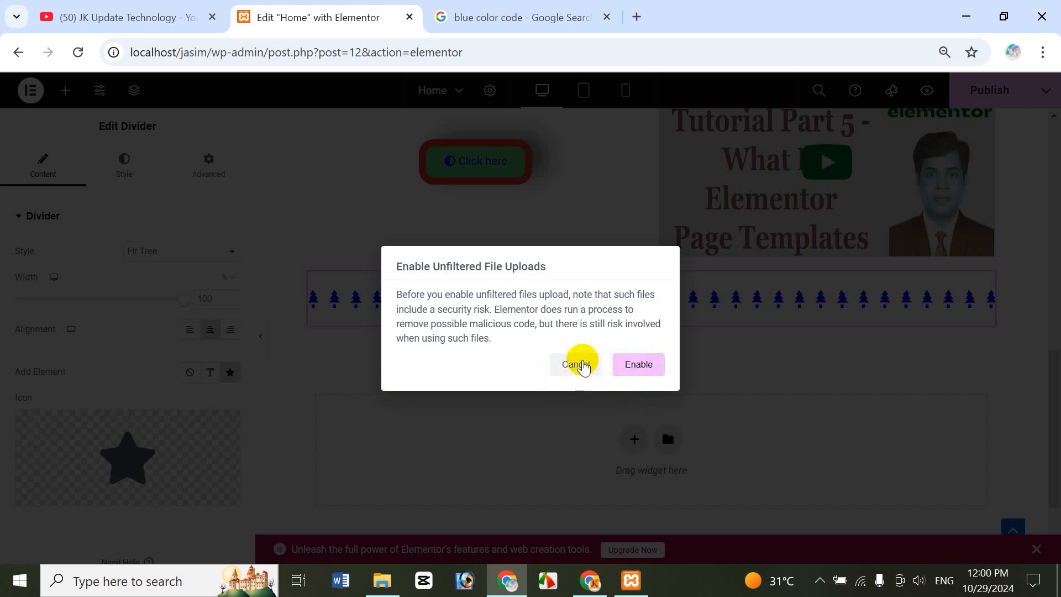
click(577, 364)
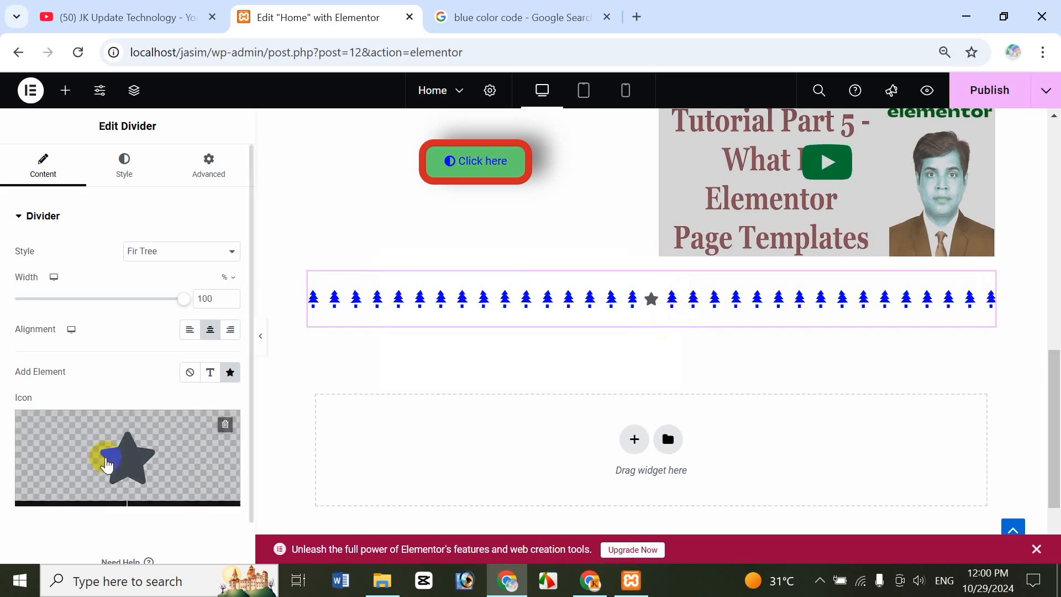
click(71, 500)
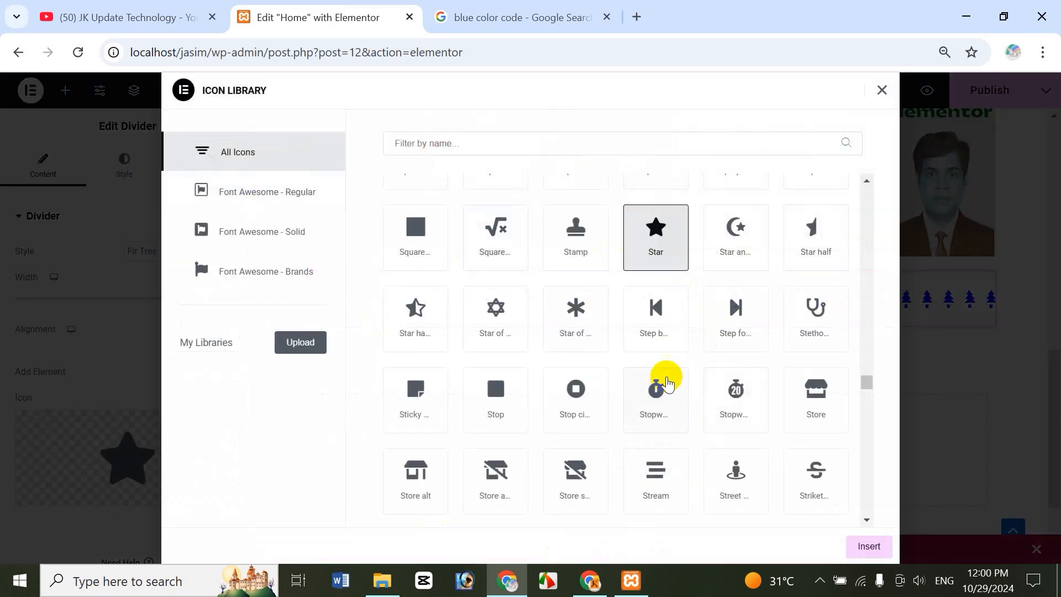
Replace the divider's centre star with the solid Envelope icon, found by filtering 'env'.
click(252, 197)
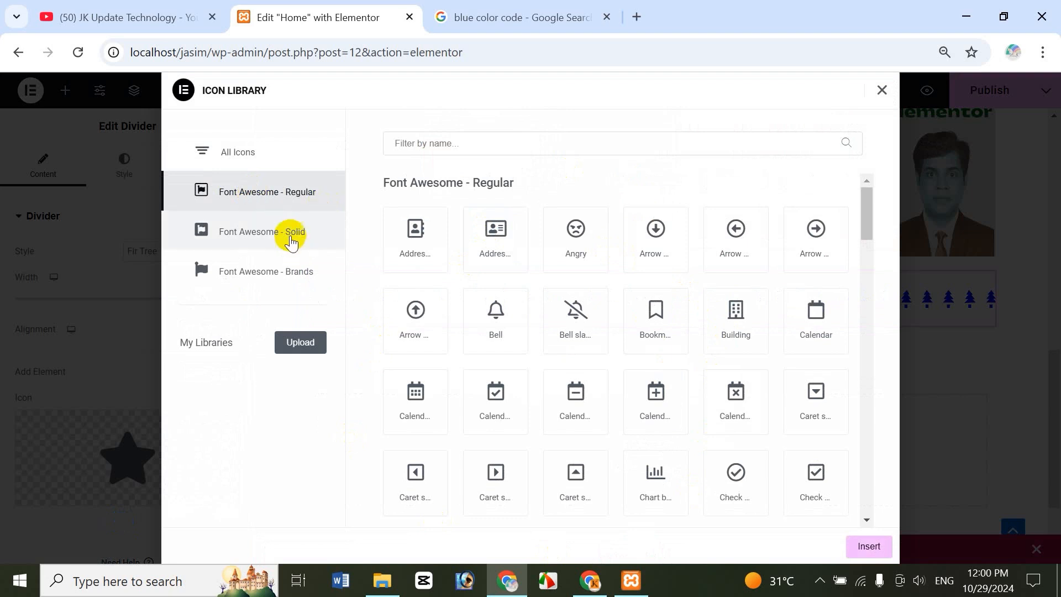
click(291, 239)
click(278, 269)
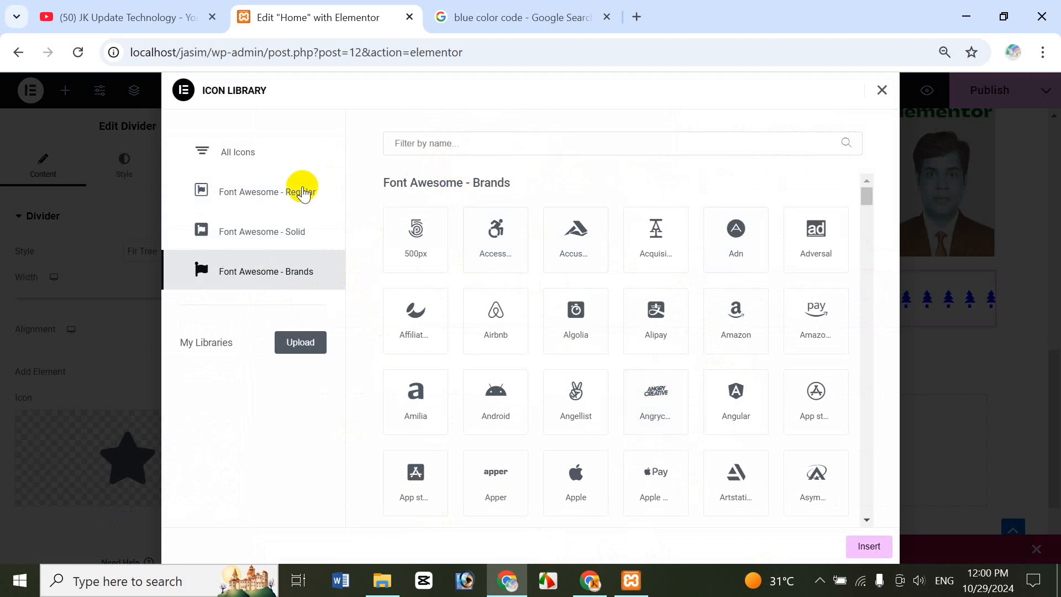
click(278, 159)
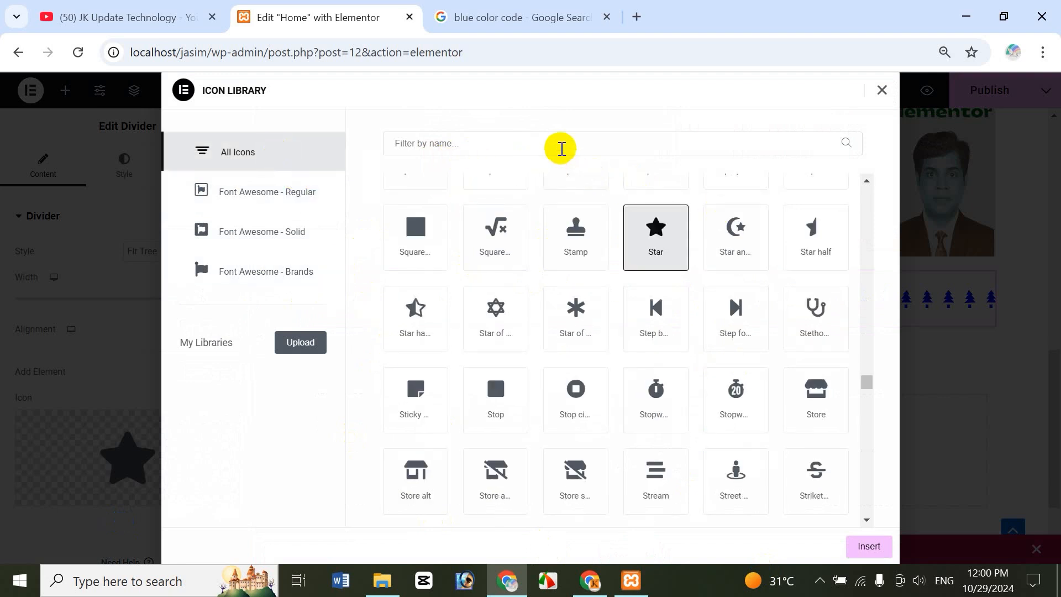
click(560, 148)
text(enve)
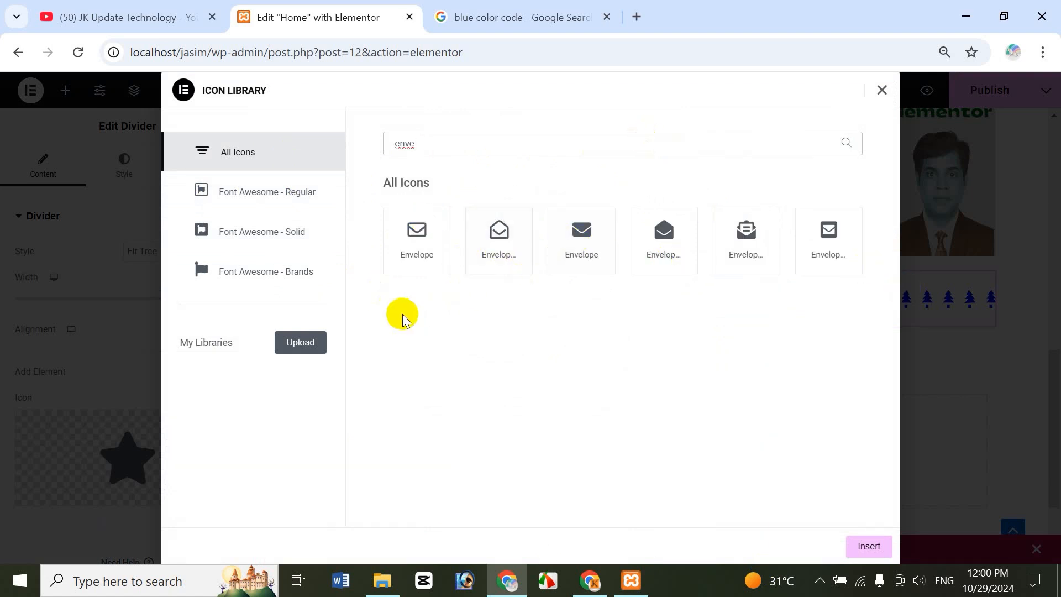
click(601, 242)
click(878, 543)
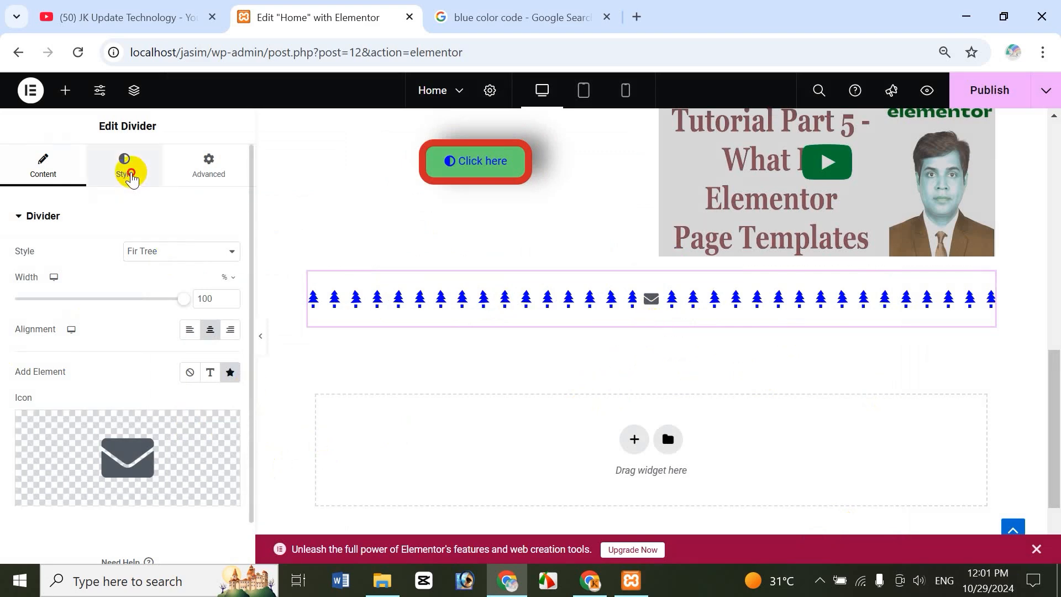
Colour the fir trees #5A8167 and set Size to 53.4 and Gap to 18.
click(128, 173)
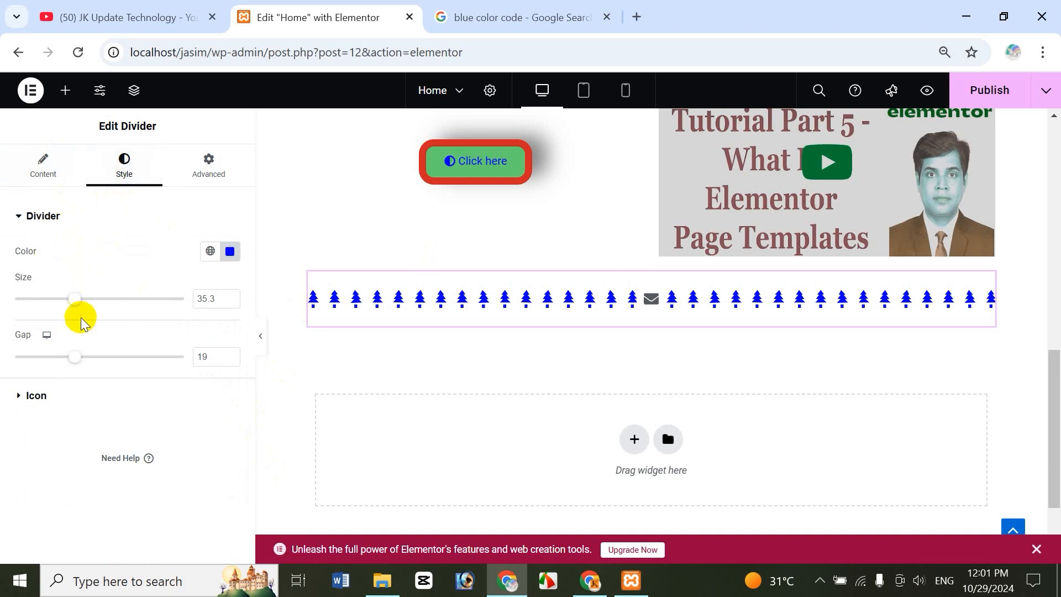
click(231, 256)
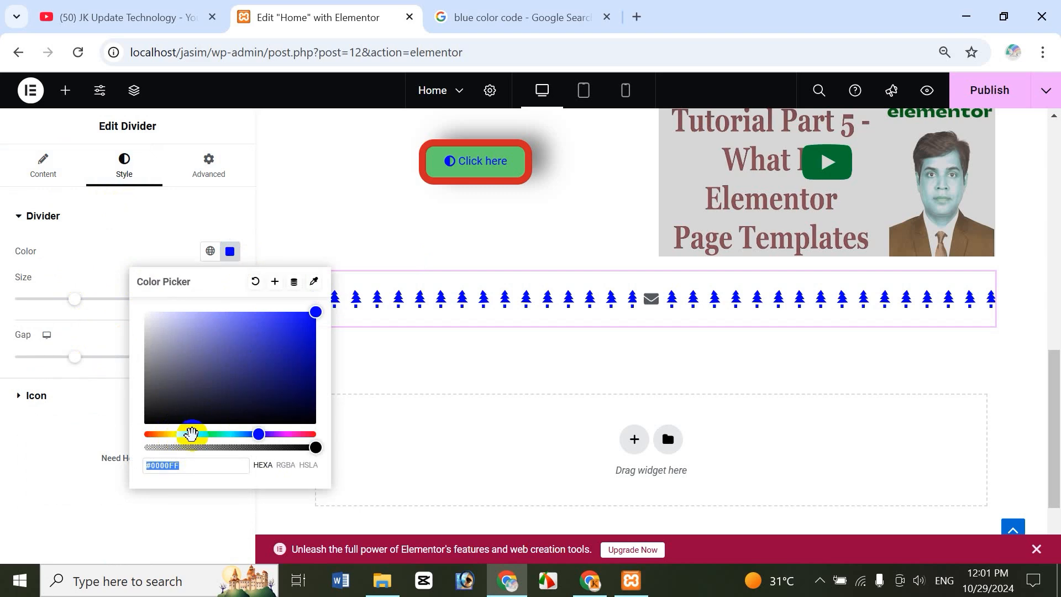
click(210, 434)
click(196, 366)
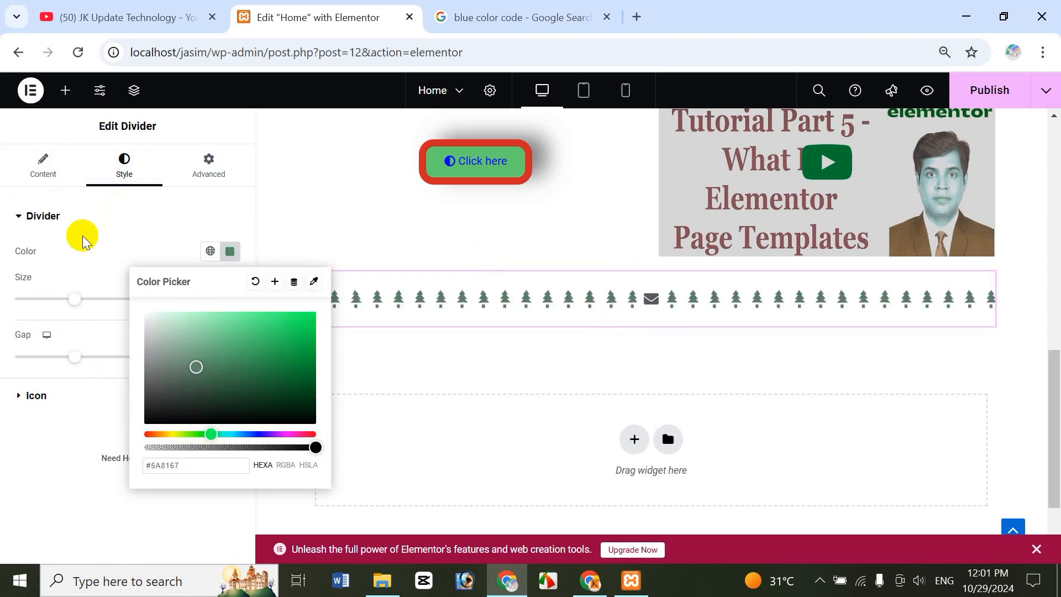
drag(76, 306, 105, 301)
mouse_move(73, 362)
mouse_down()
mouse_move(109, 360)
mouse_move(71, 362)
mouse_up()
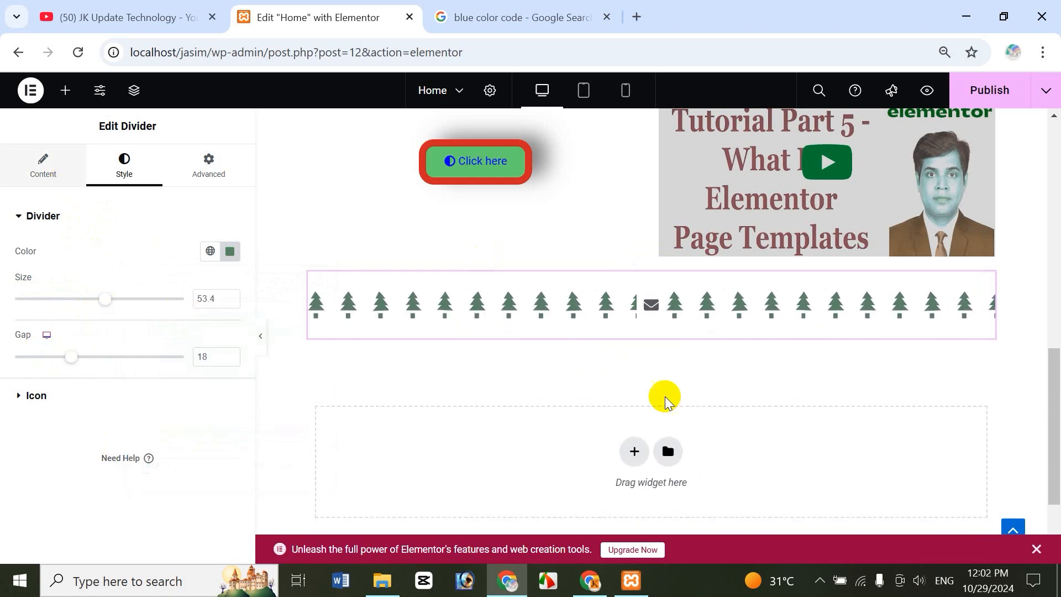
Set the envelope icon view to Stacked, size 38 px, with padding 9.
click(35, 401)
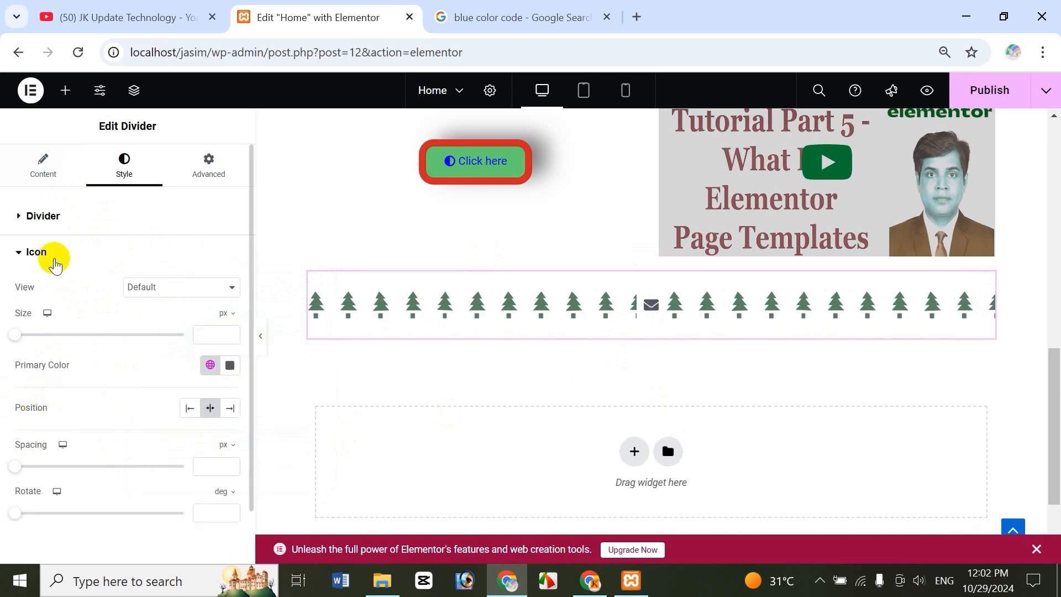
click(178, 287)
click(184, 326)
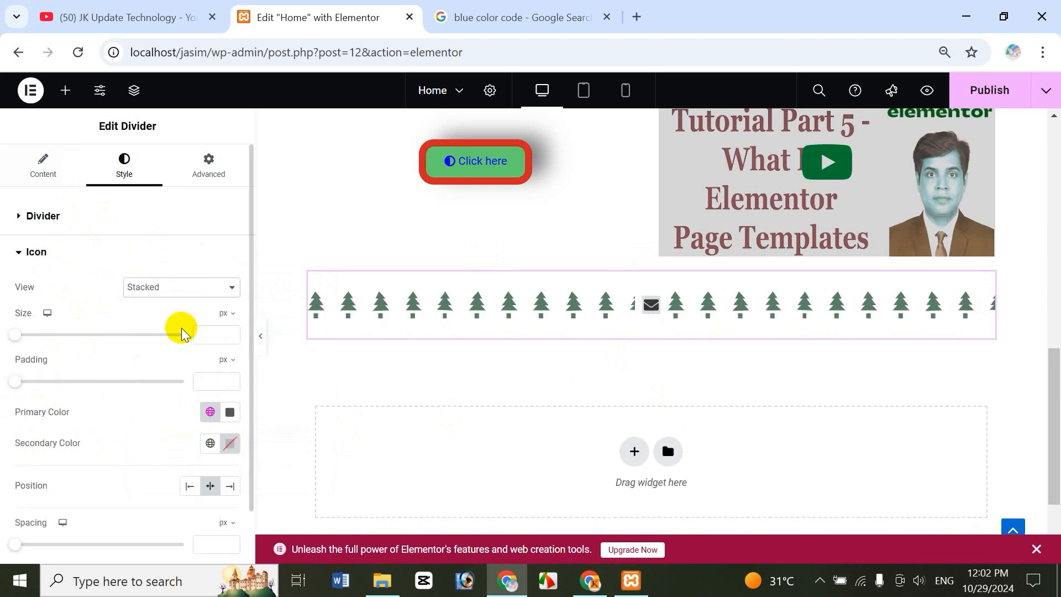
click(190, 287)
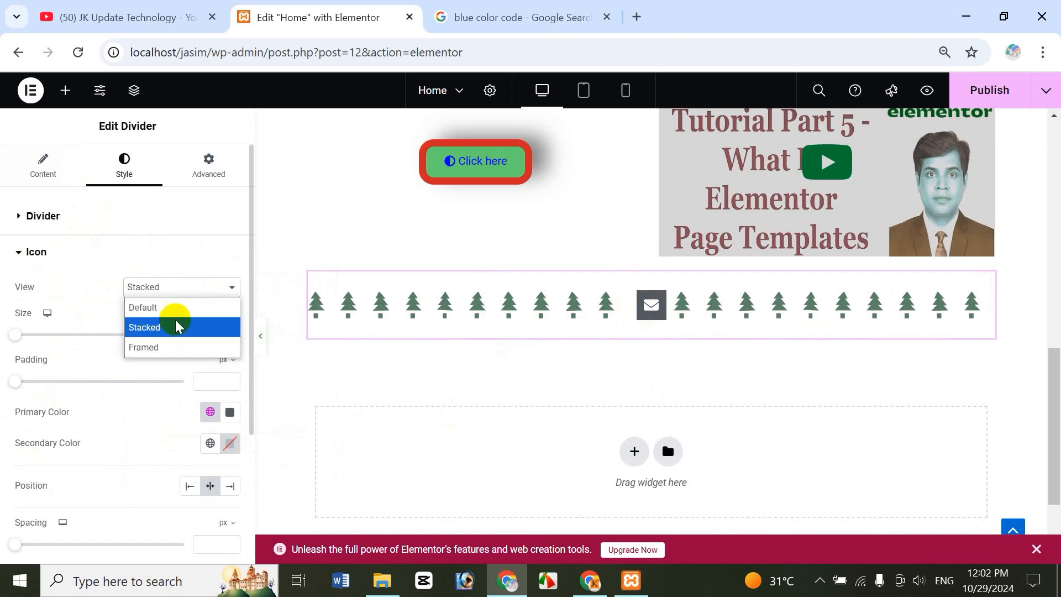
click(161, 348)
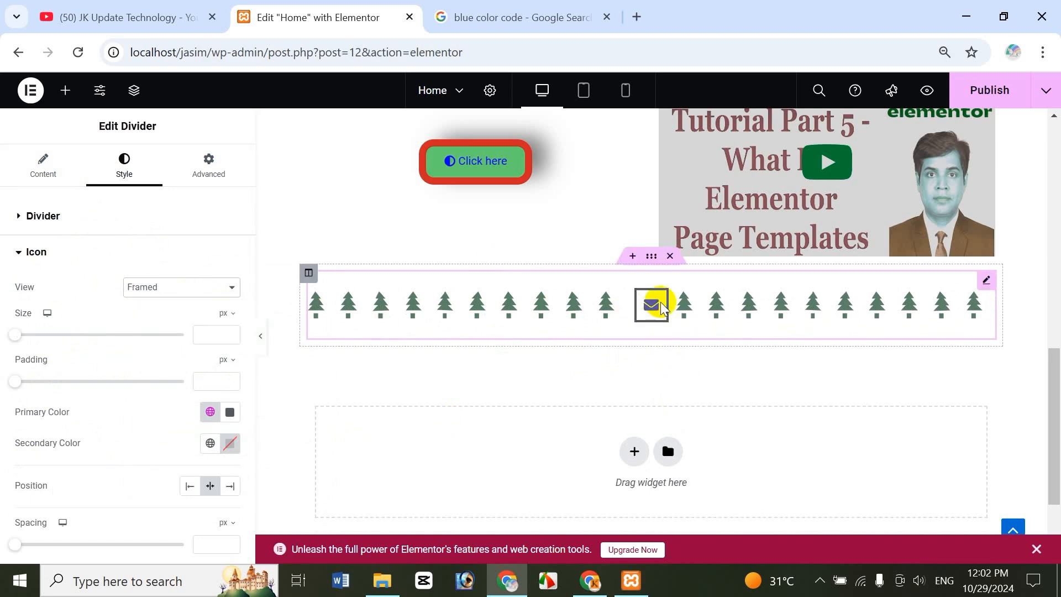
click(177, 287)
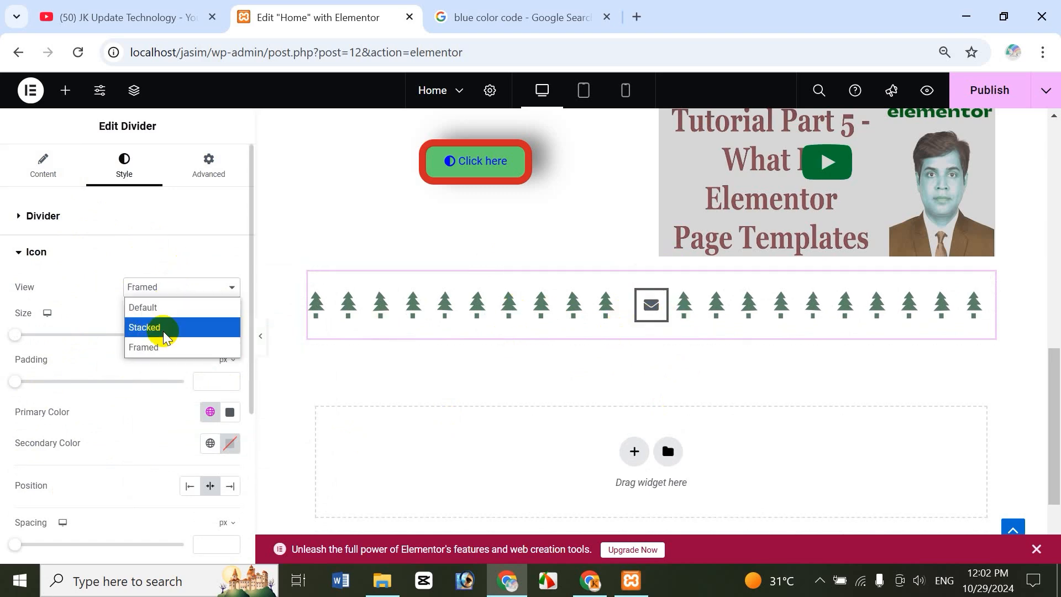
click(161, 327)
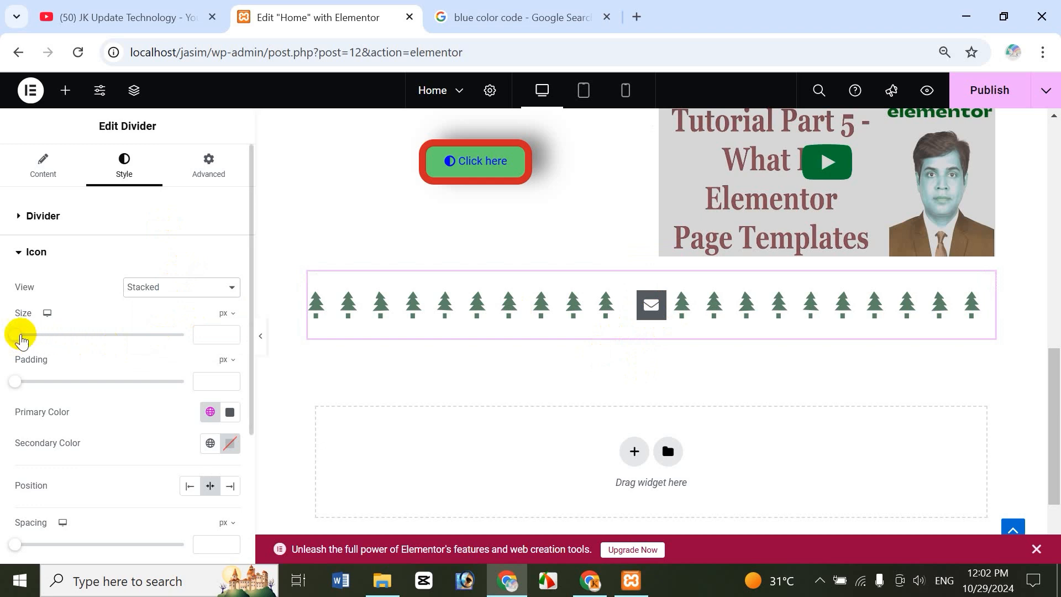
drag(17, 335, 79, 334)
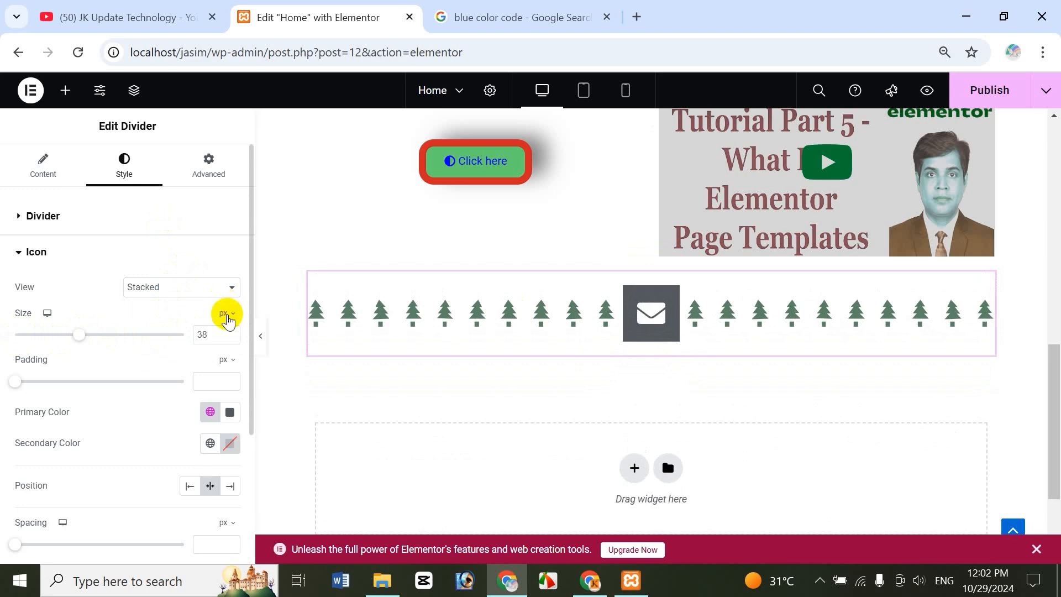
click(227, 315)
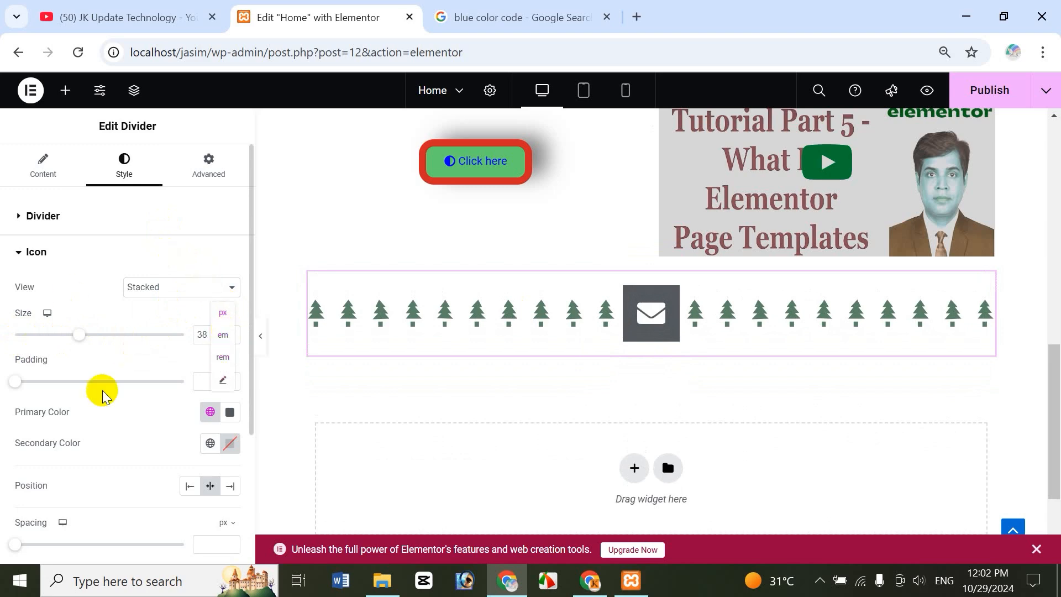
drag(17, 387, 47, 384)
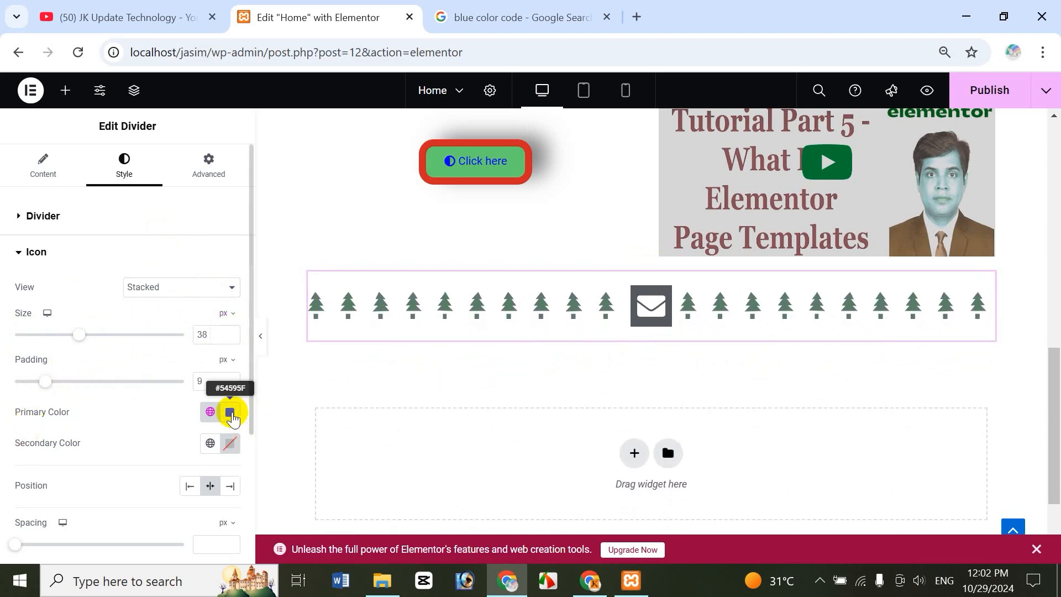
Colour the icon's box blue (#3174C5) and the envelope itself red.
click(229, 413)
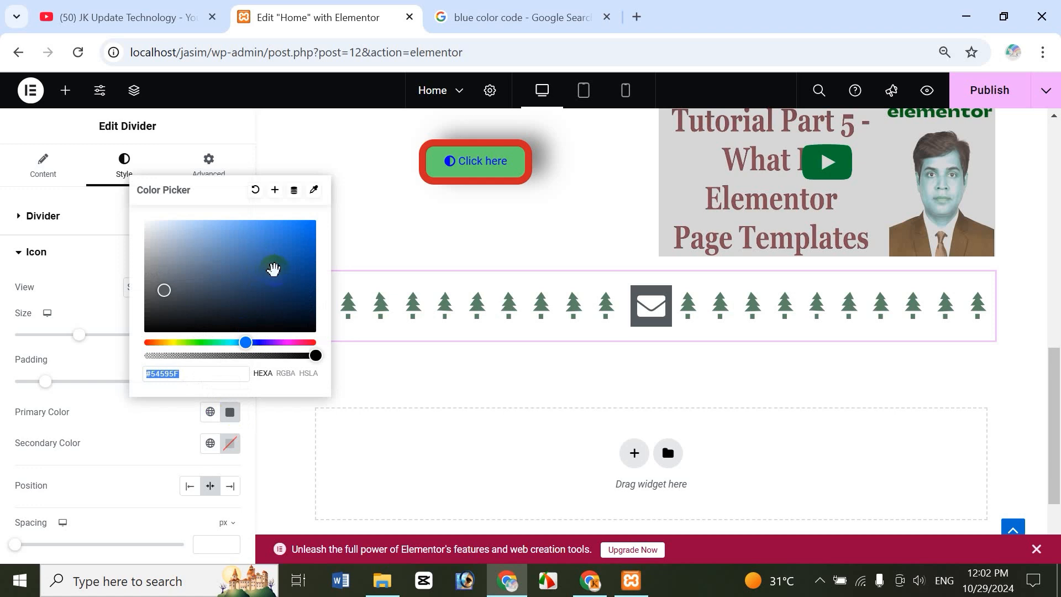
click(273, 245)
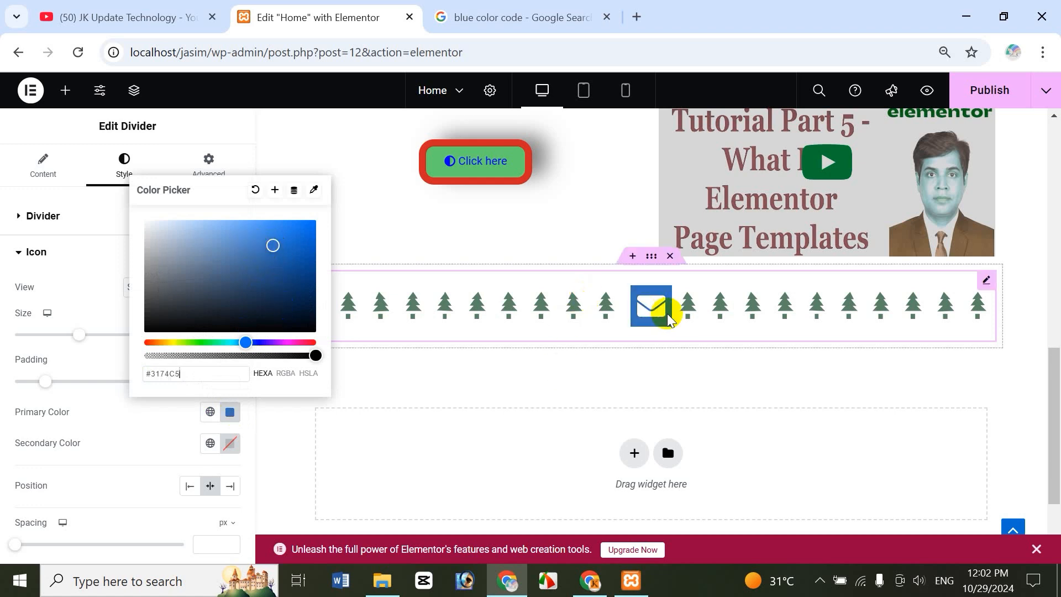
click(230, 444)
click(279, 281)
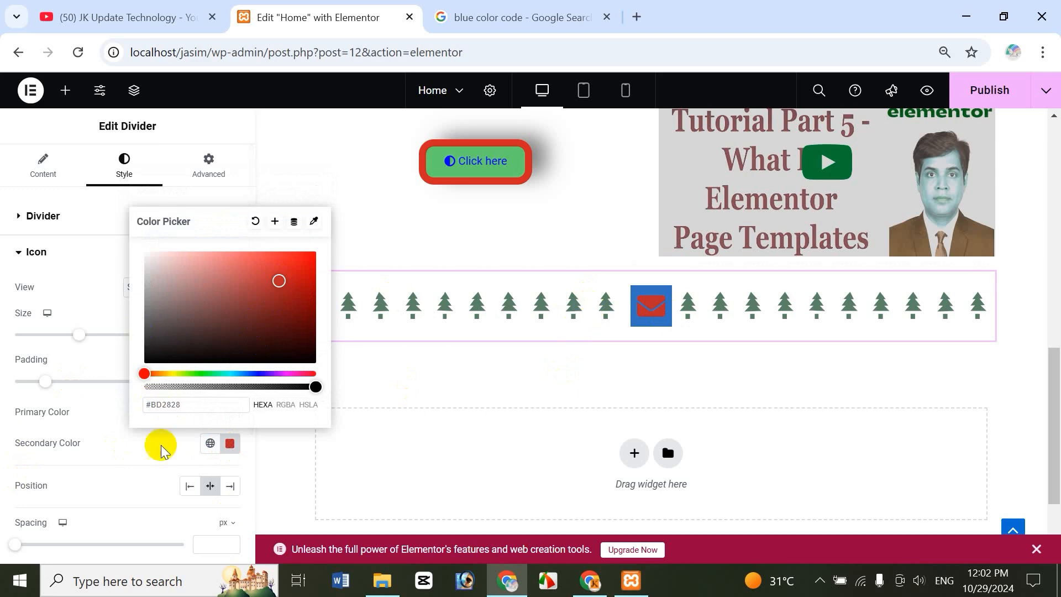
click(91, 411)
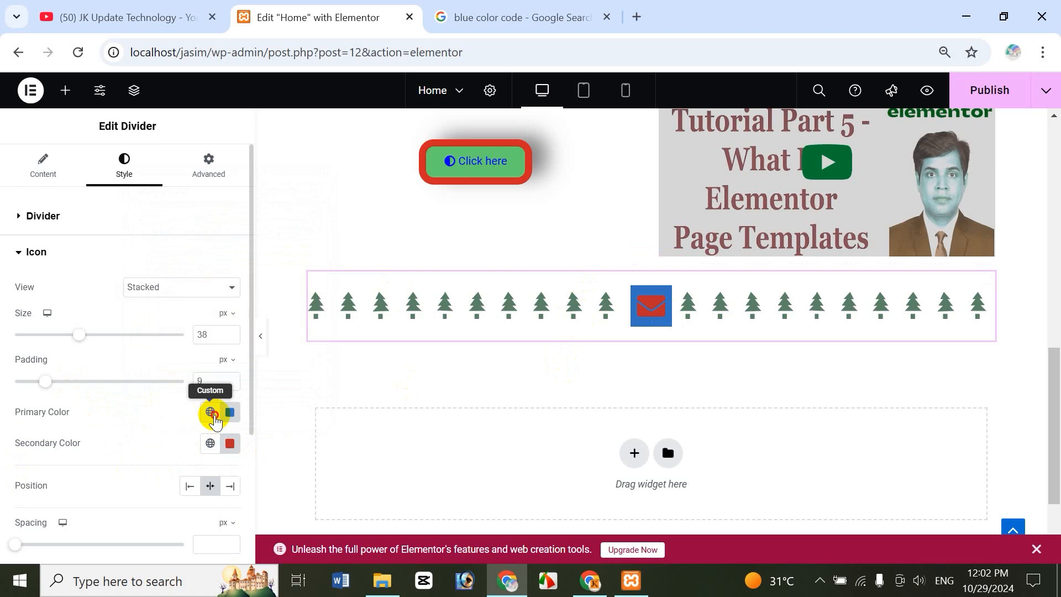
Review the global colours for the box, cancelling a new global colour save.
click(211, 414)
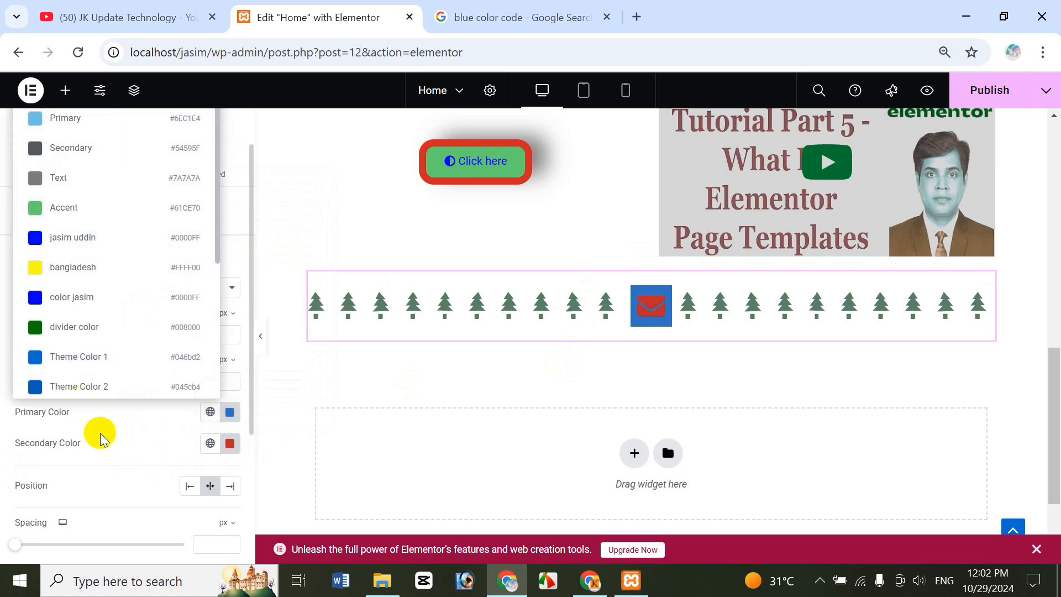
click(230, 412)
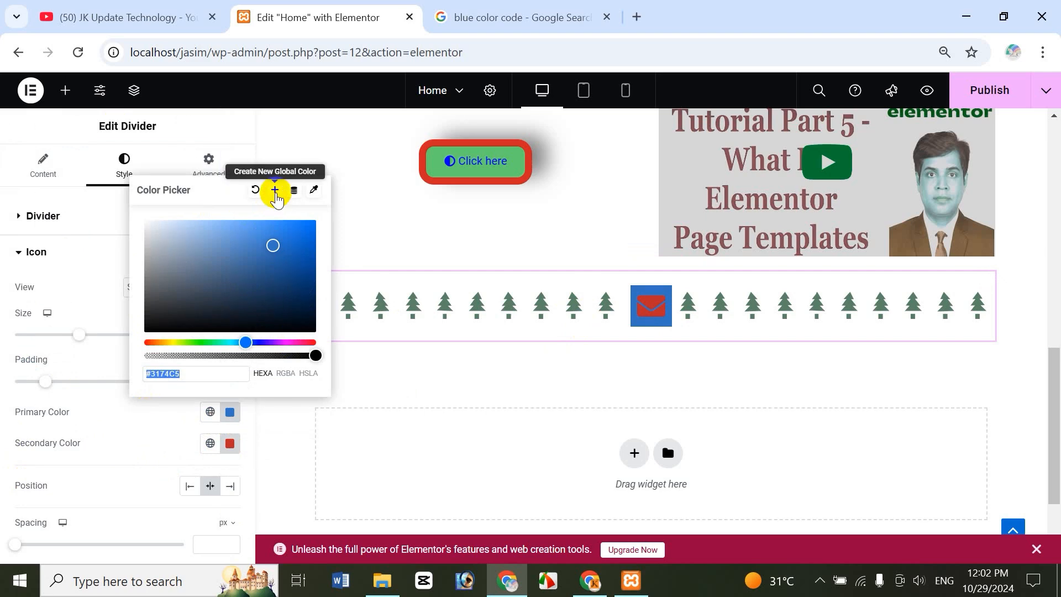
click(274, 189)
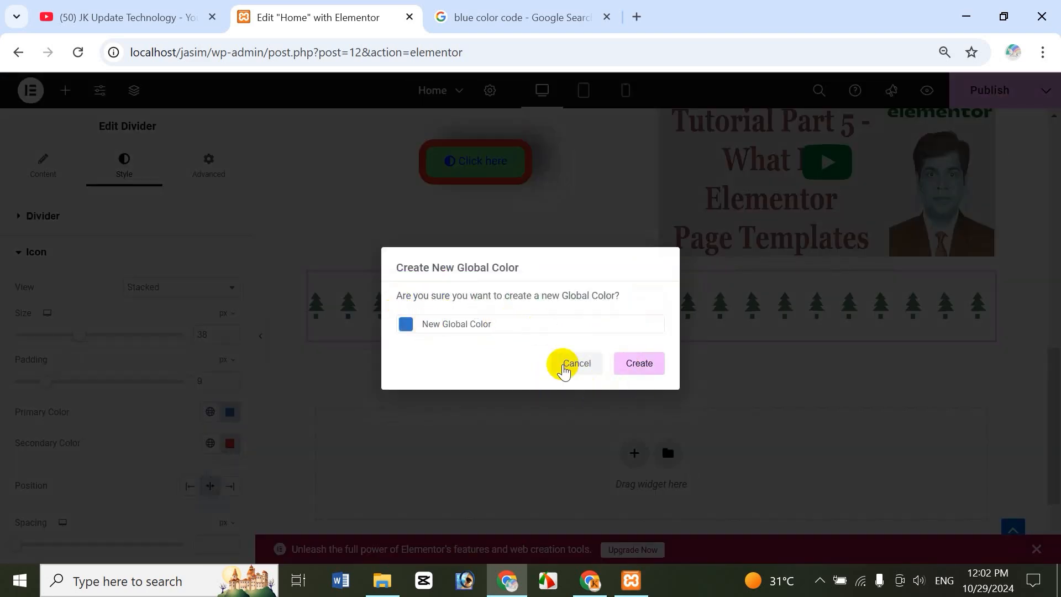
click(574, 363)
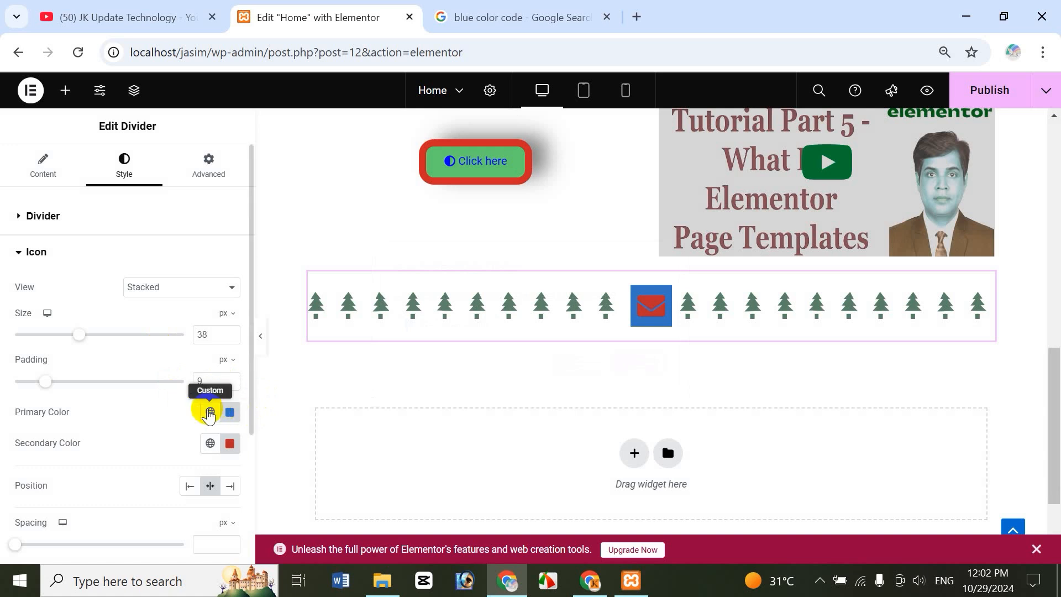
click(210, 412)
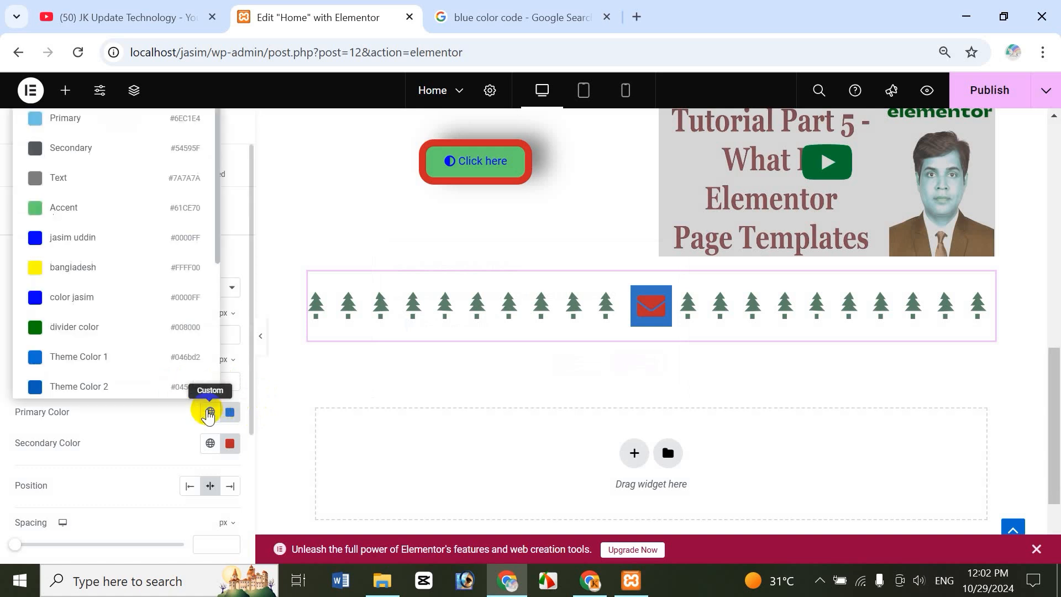
click(116, 409)
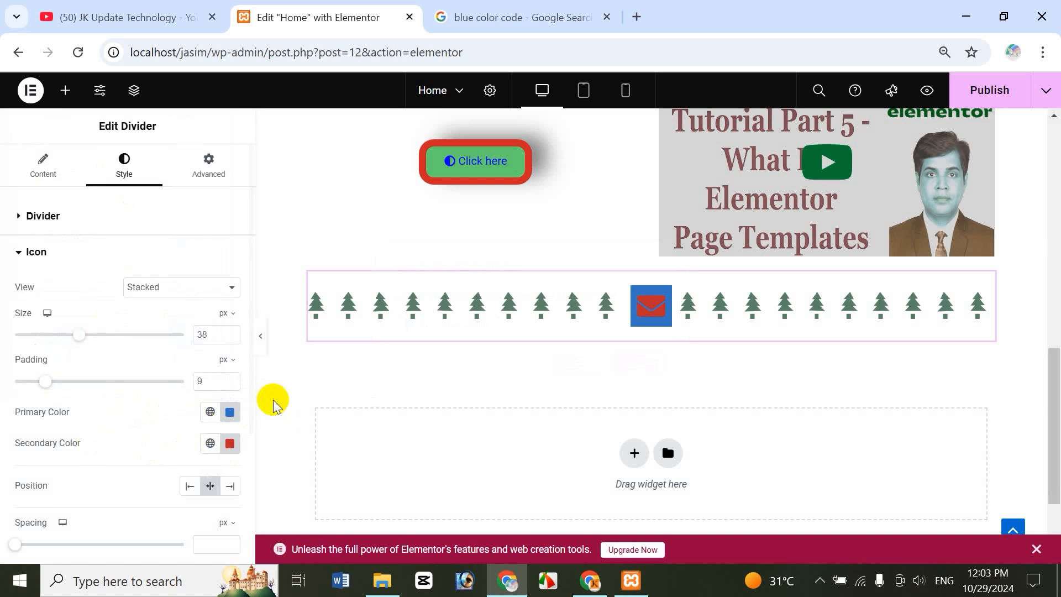
Test left and right icon positions, then settle on Center.
drag(251, 387, 268, 497)
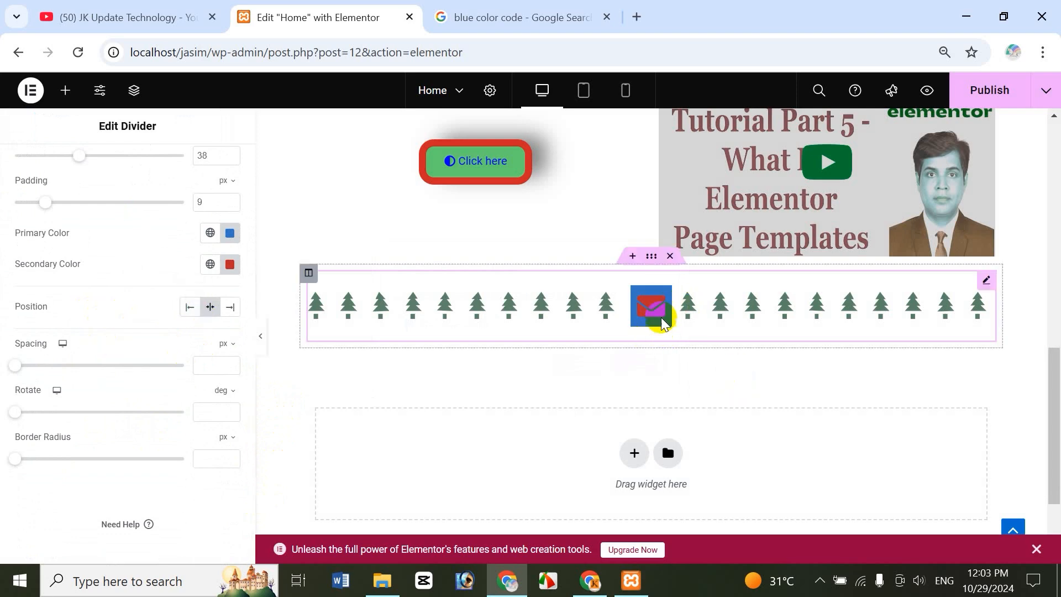
click(190, 306)
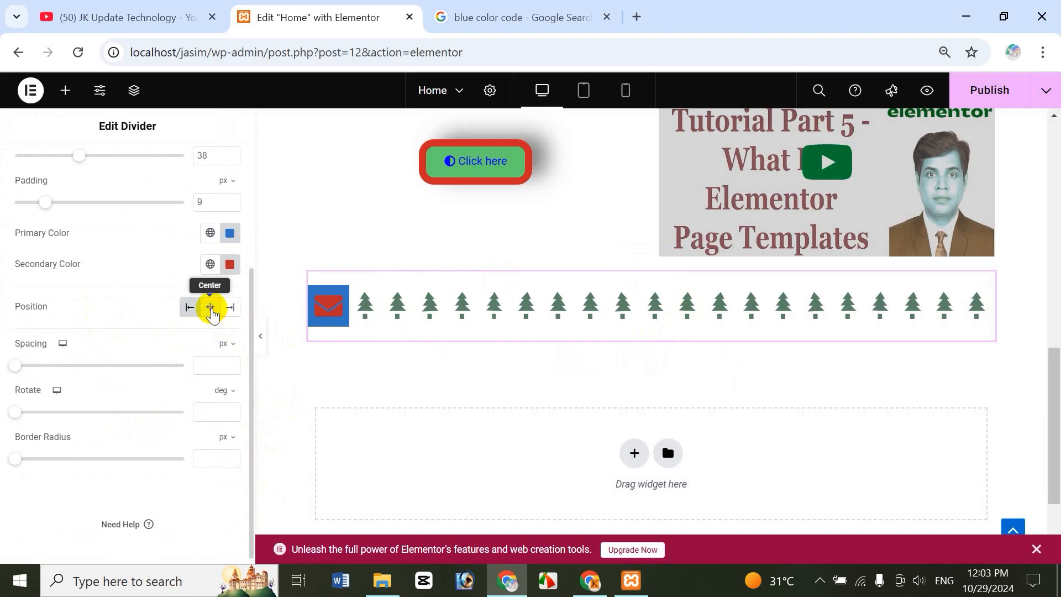
click(210, 307)
click(233, 311)
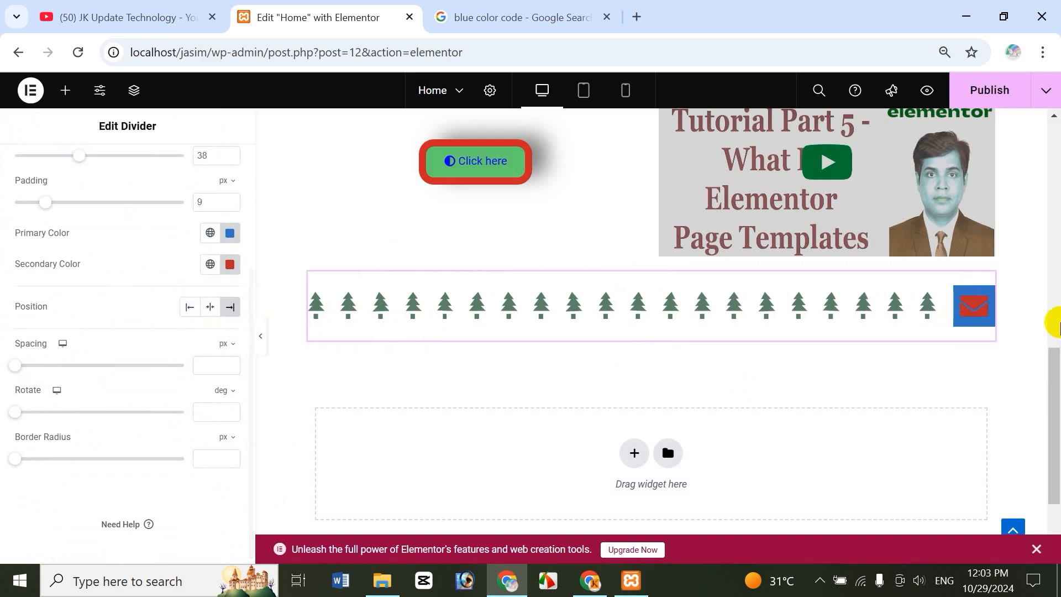
click(210, 307)
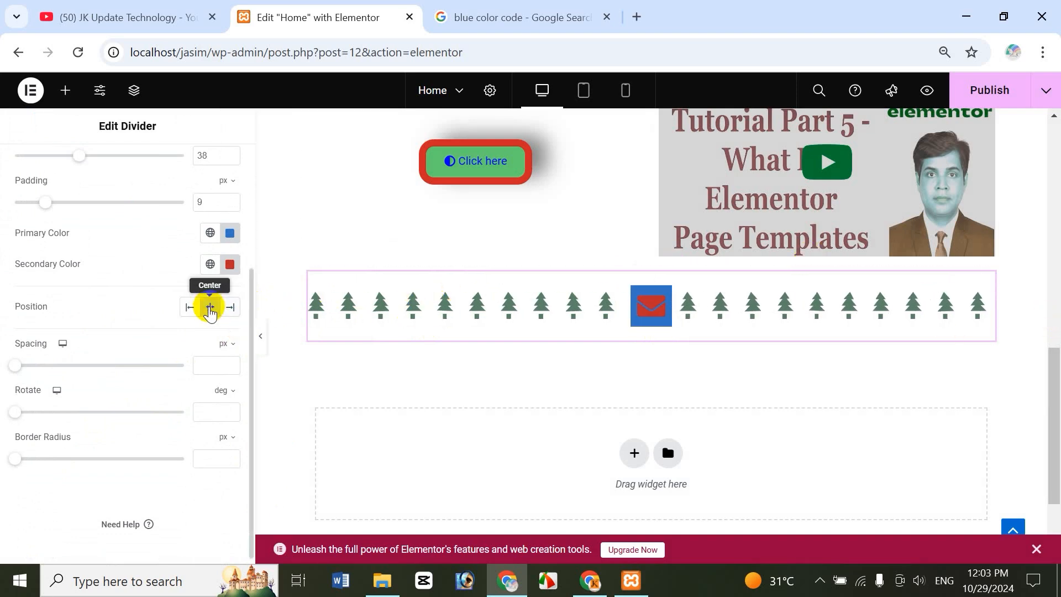
Set icon spacing to 30 px, rotation to 340° and border radius to 15 px.
drag(15, 365, 172, 375)
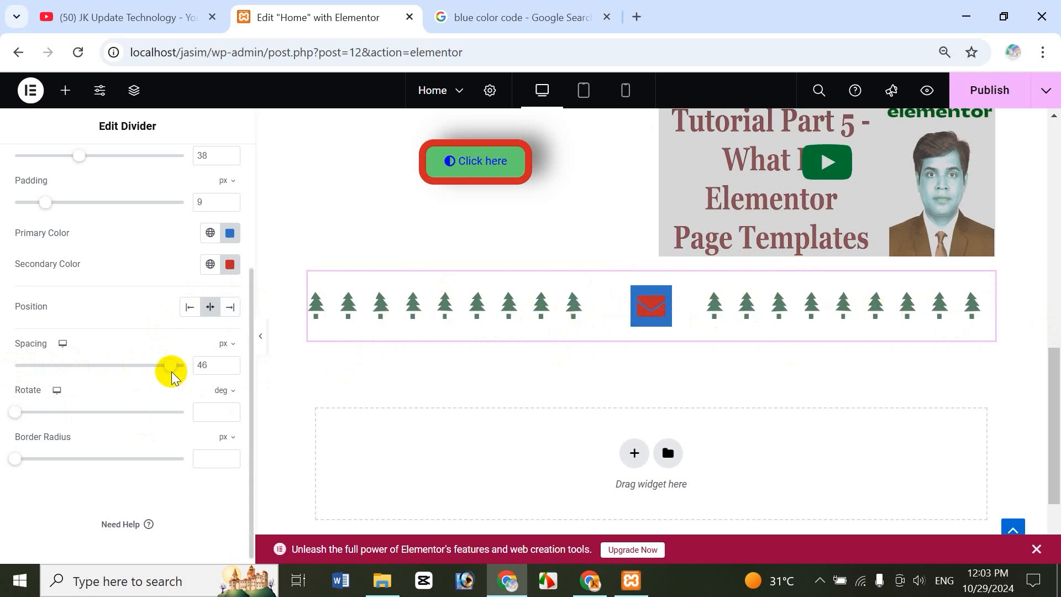
drag(173, 366, 116, 365)
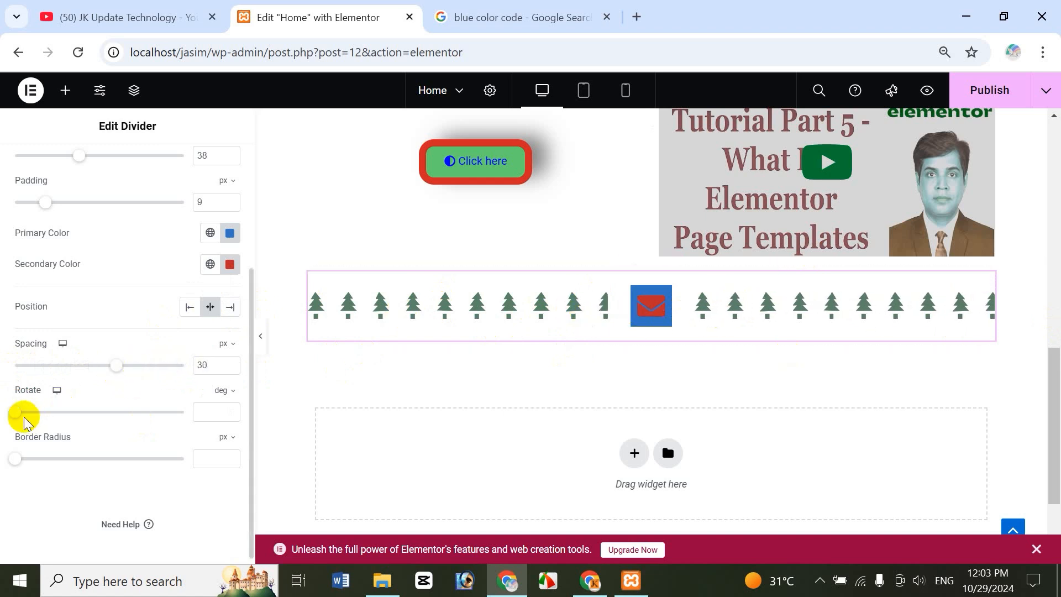
drag(19, 412, 178, 442)
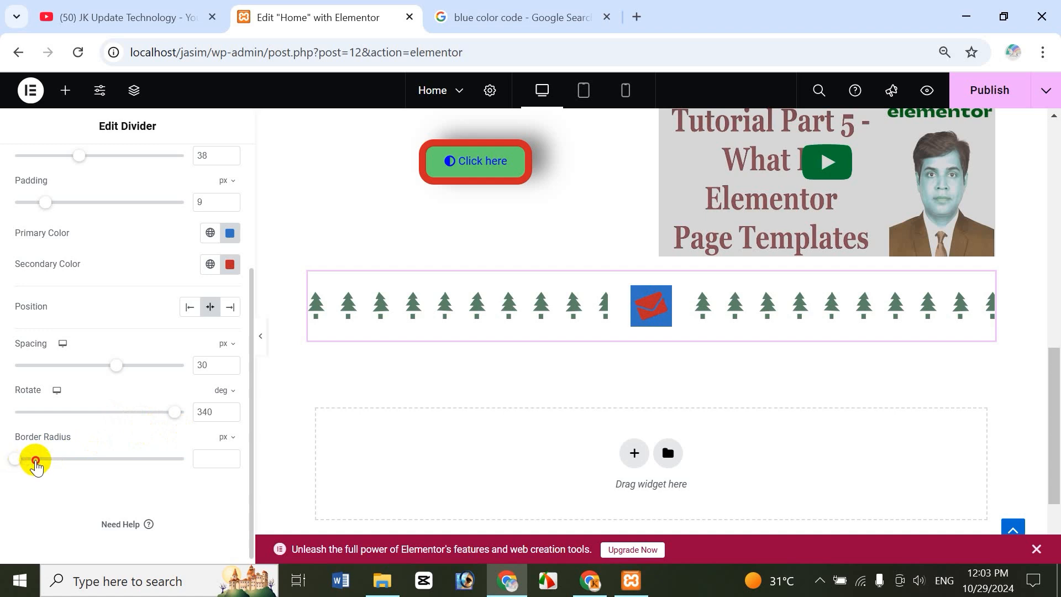
mouse_move(36, 462)
mouse_down()
mouse_move(78, 460)
mouse_move(6, 462)
mouse_move(88, 462)
mouse_move(41, 459)
mouse_up()
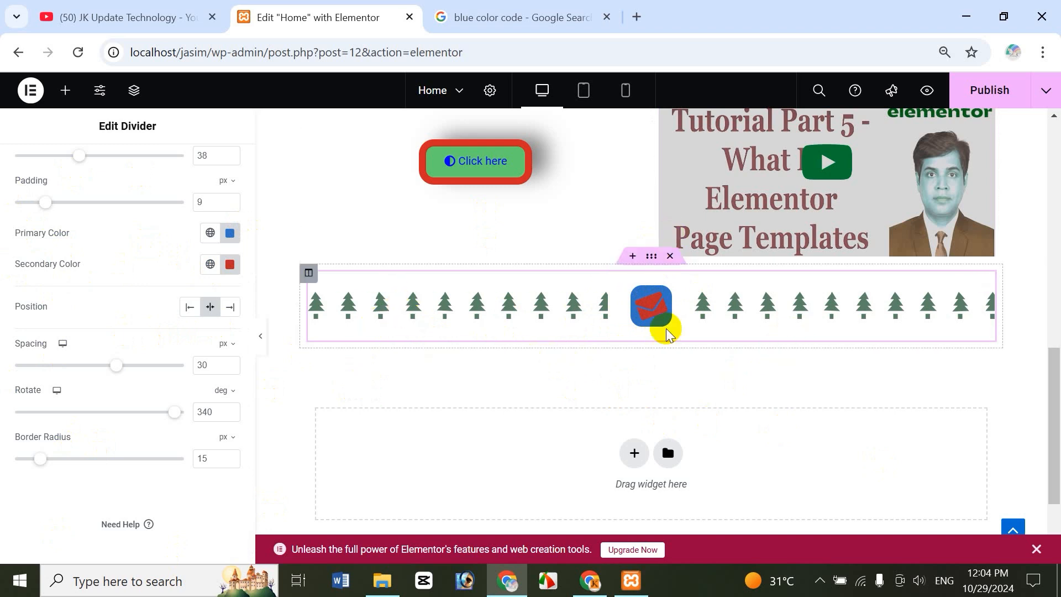
Publish the Home page, then view it live down to the tilted blue envelope fir-tree divider.
click(606, 17)
click(994, 94)
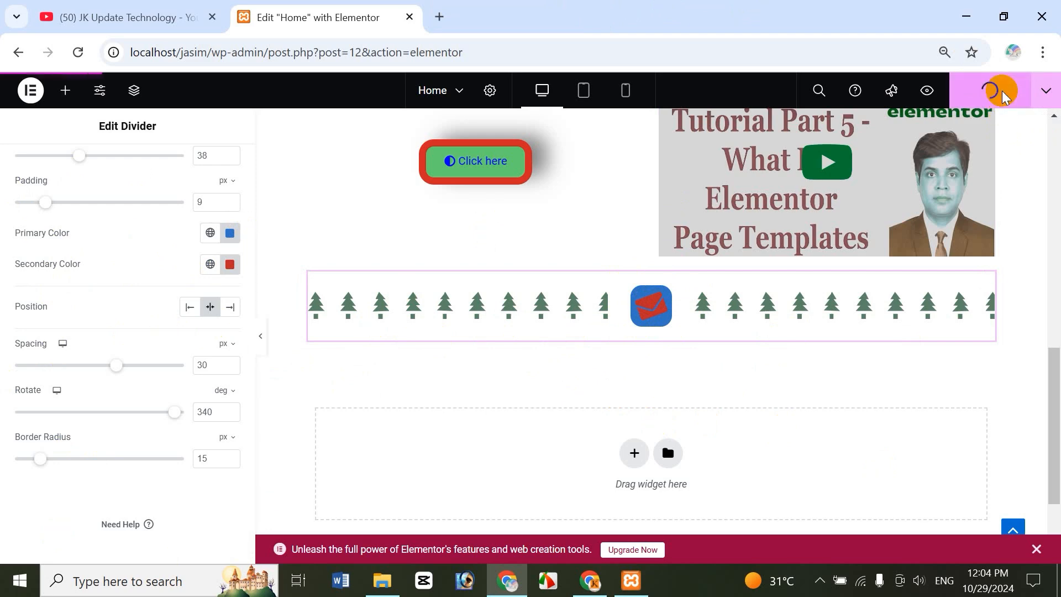
click(1049, 95)
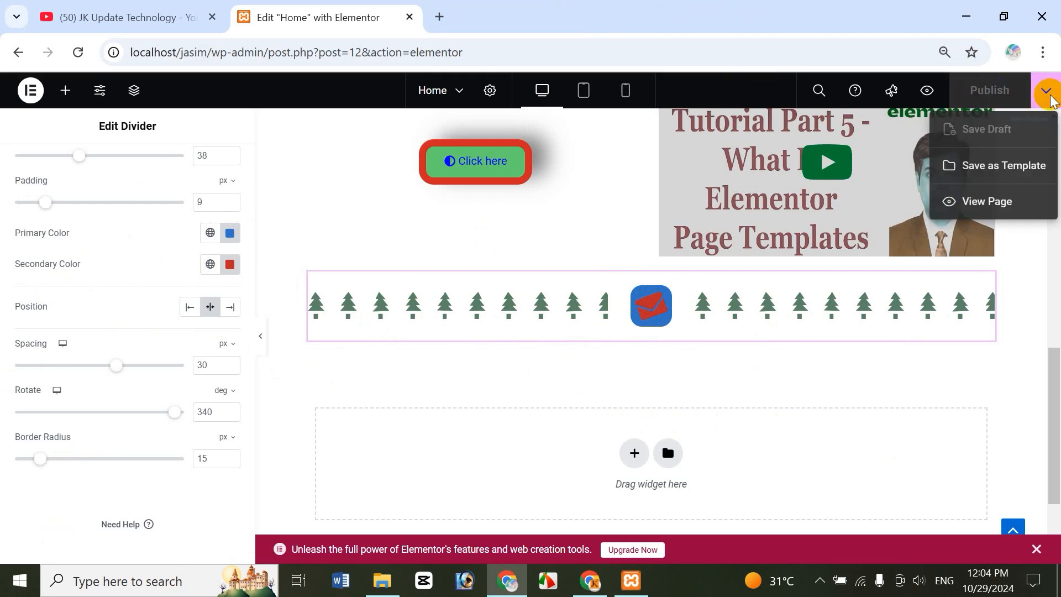
click(979, 202)
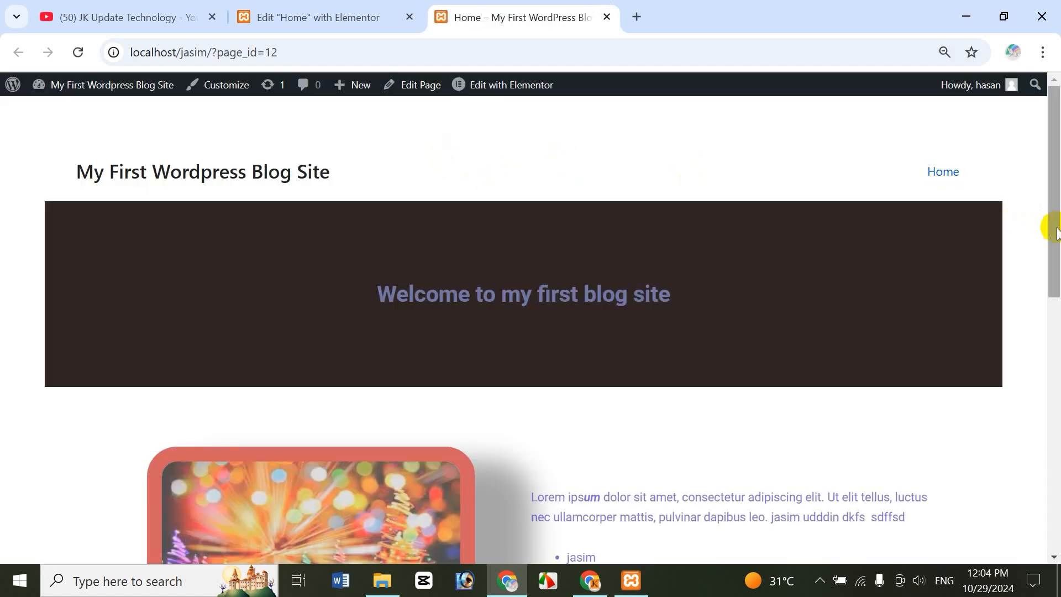
drag(1056, 160, 1055, 410)
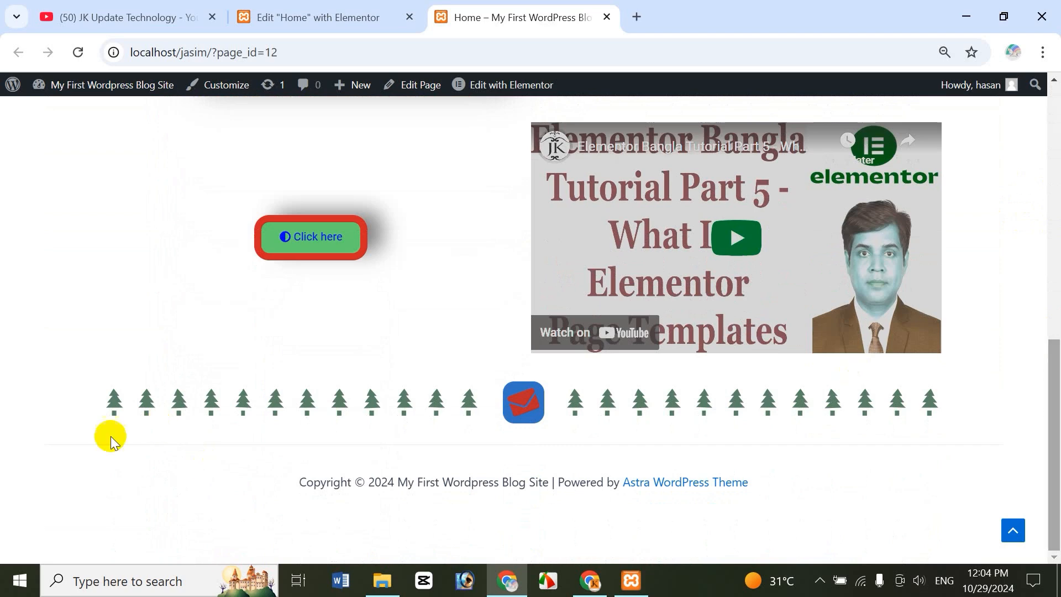
drag(1052, 421, 1057, 397)
scroll(1050, 387, down, 2)
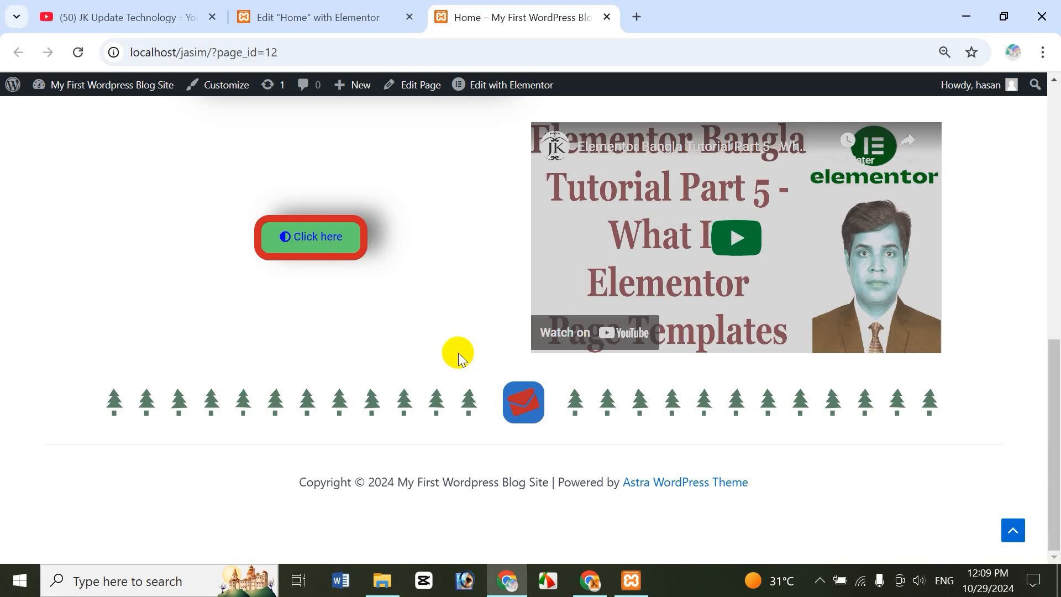
Back in the Home page editor, drop a Spacer widget above the fir-tree divider.
click(372, 12)
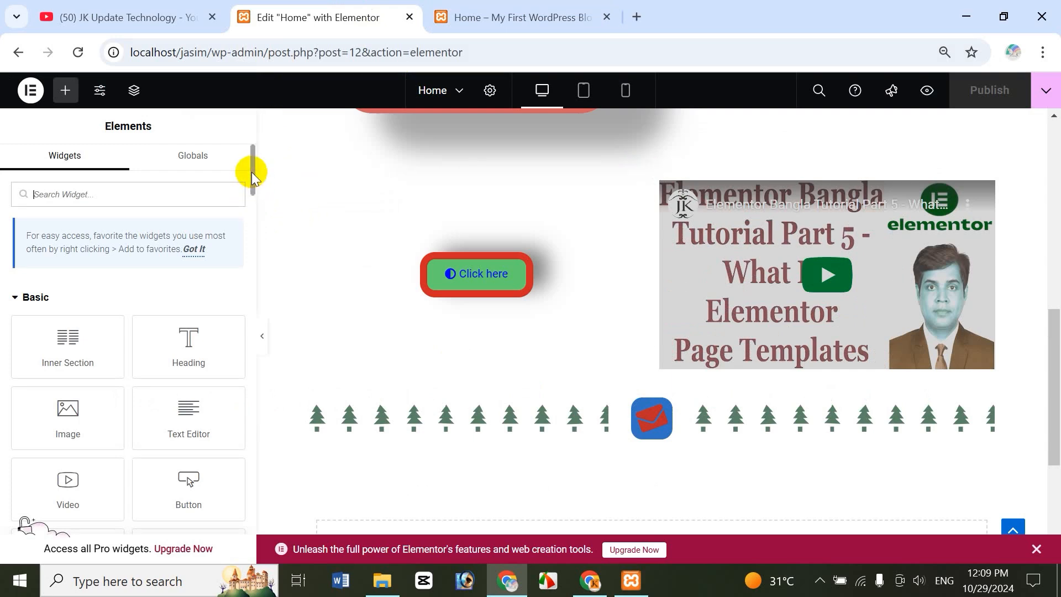
drag(251, 175, 253, 203)
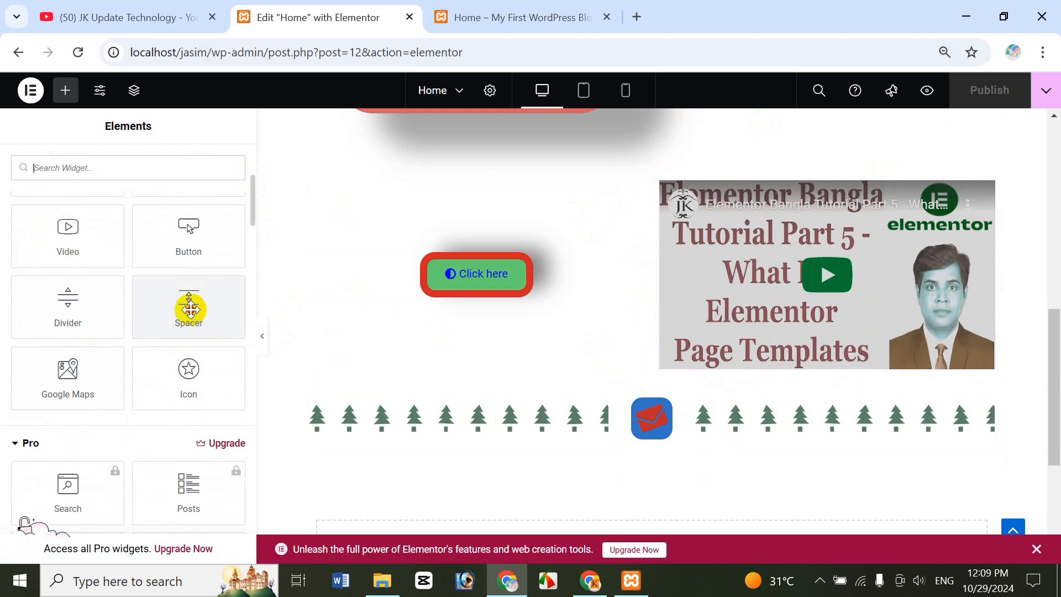
drag(190, 310, 606, 386)
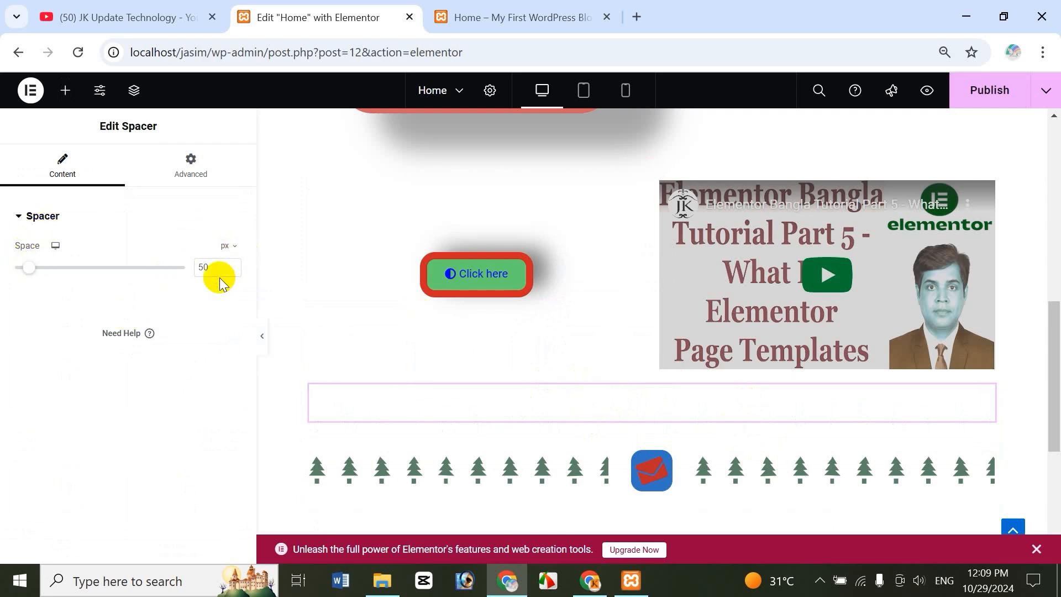
Set the spacer's Space to 184 px.
drag(38, 274, 84, 280)
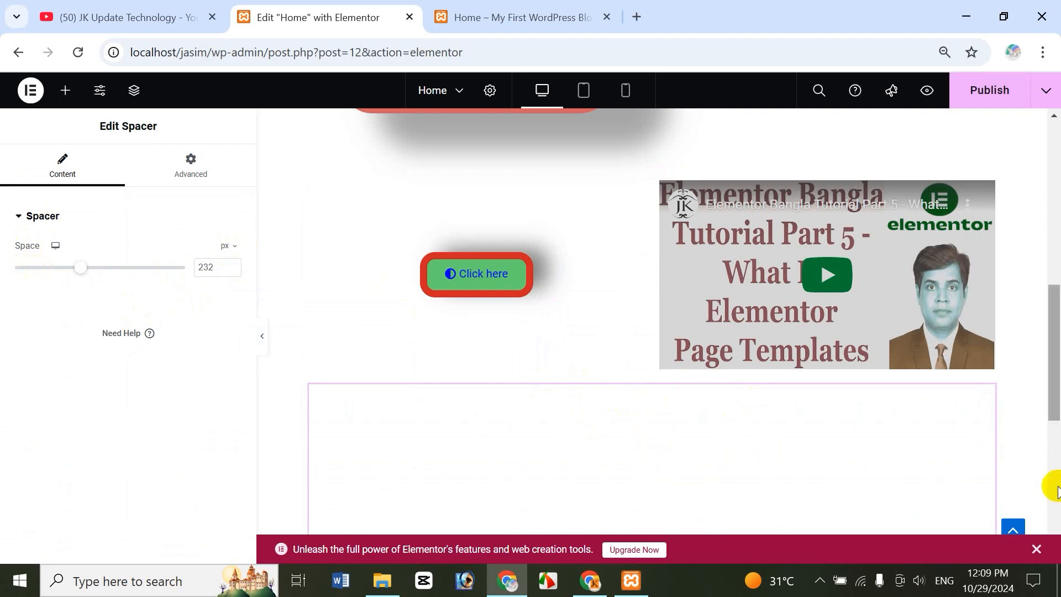
drag(1055, 370, 1055, 408)
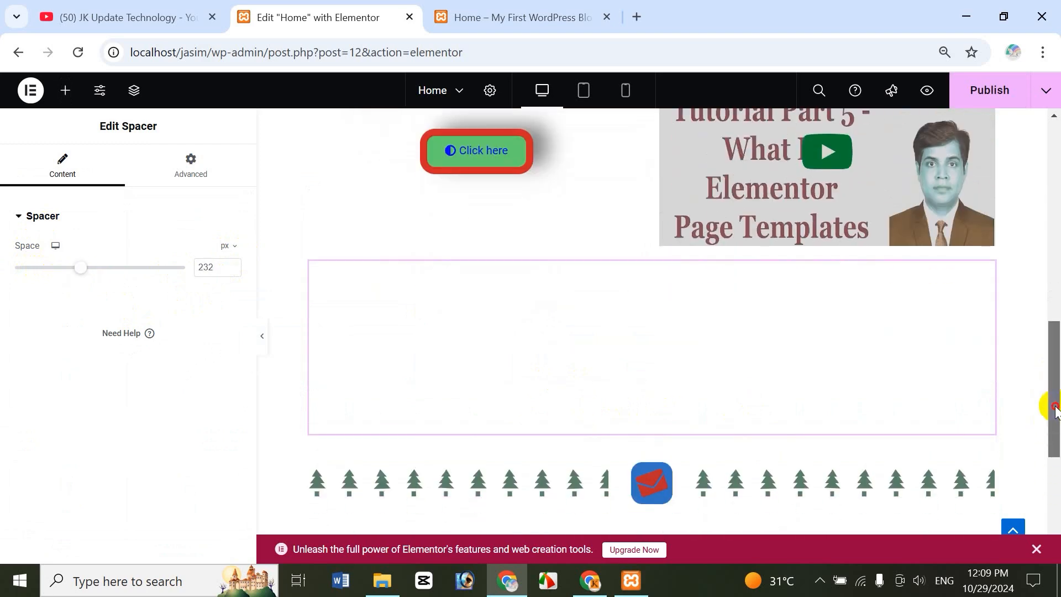
drag(86, 270, 64, 268)
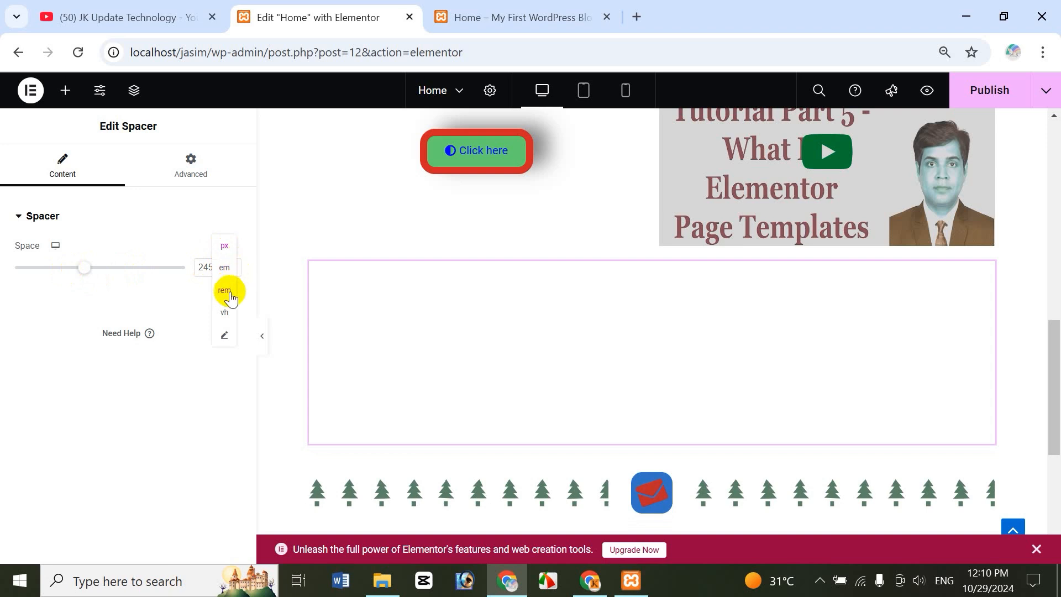
click(35, 311)
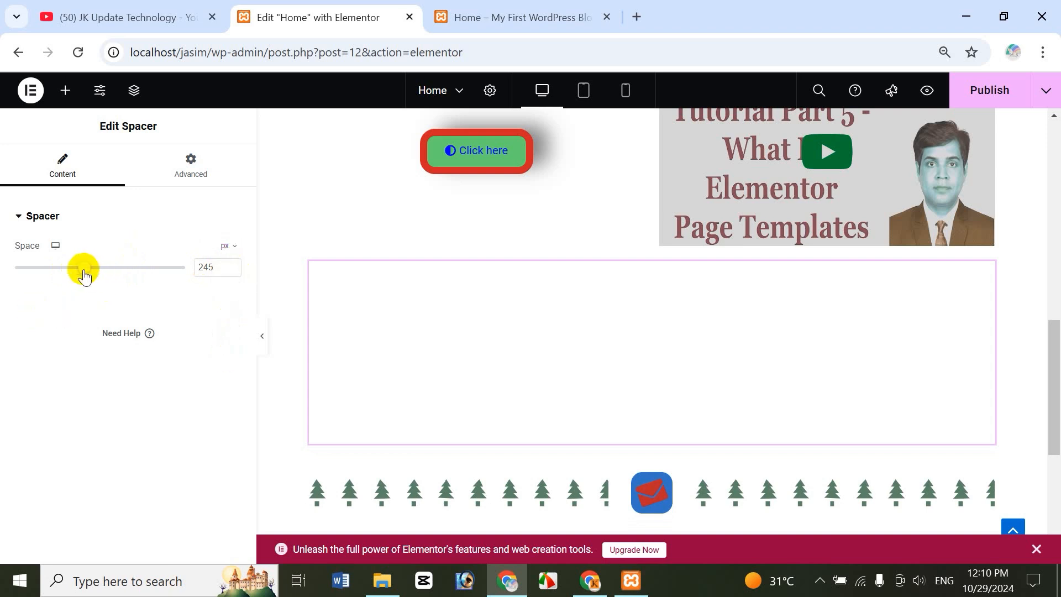
drag(84, 275, 68, 275)
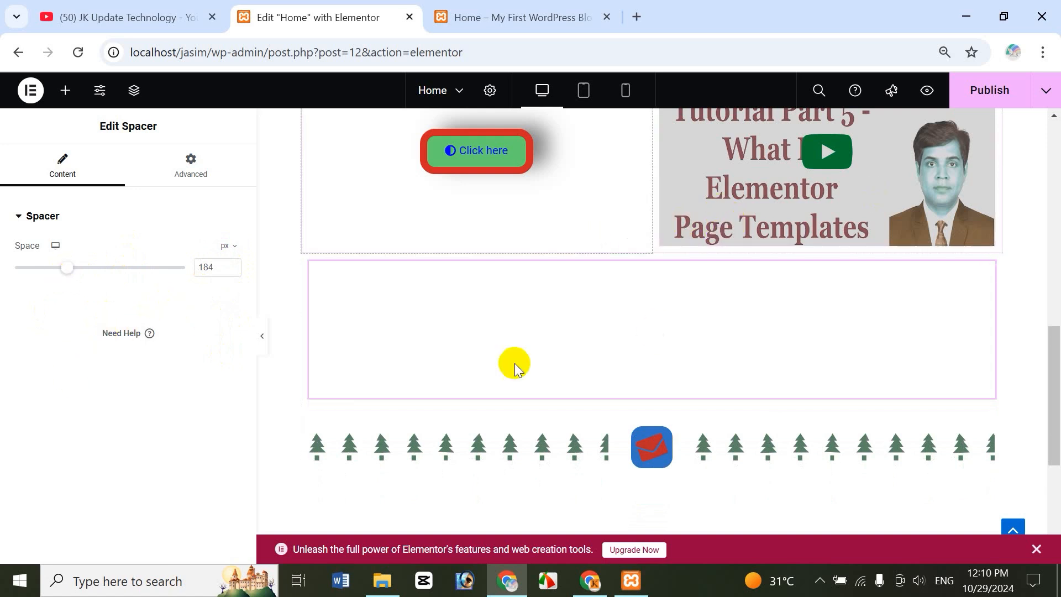
Publish the spacer change and reload the live Home page to check the gap above the divider.
click(1007, 92)
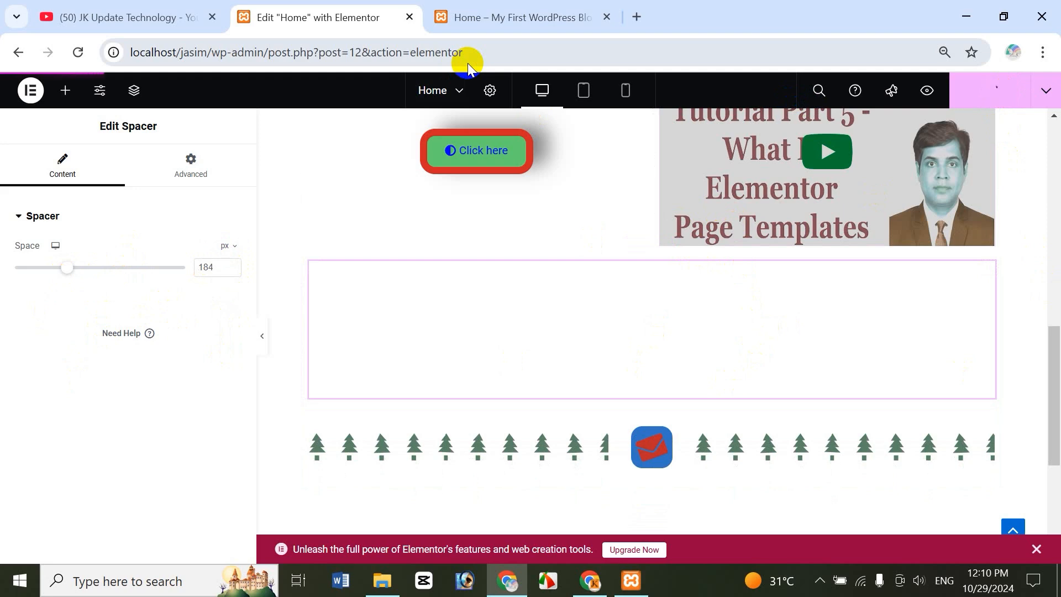
click(530, 22)
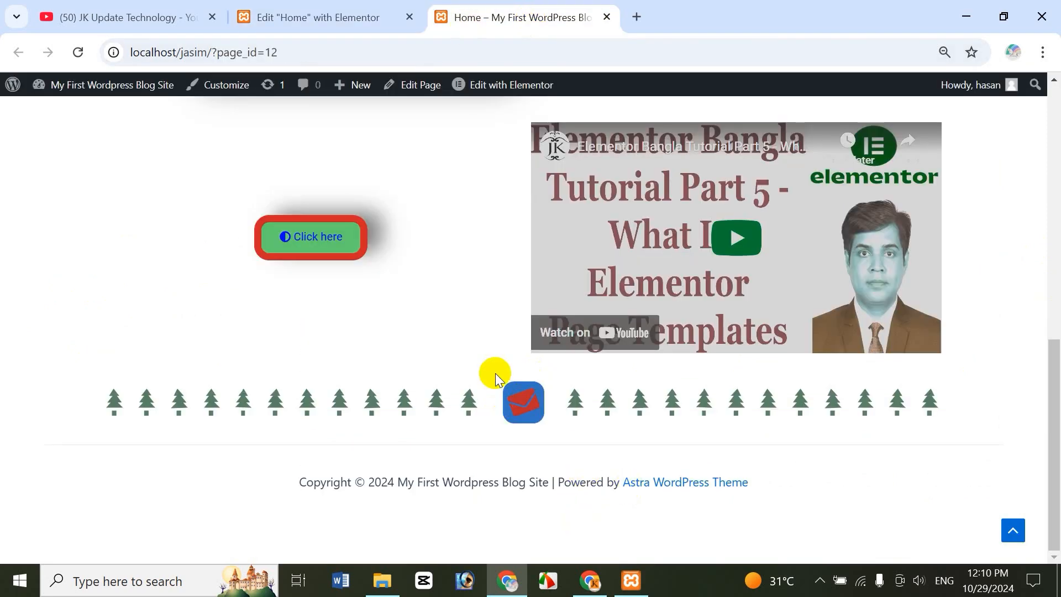
click(78, 52)
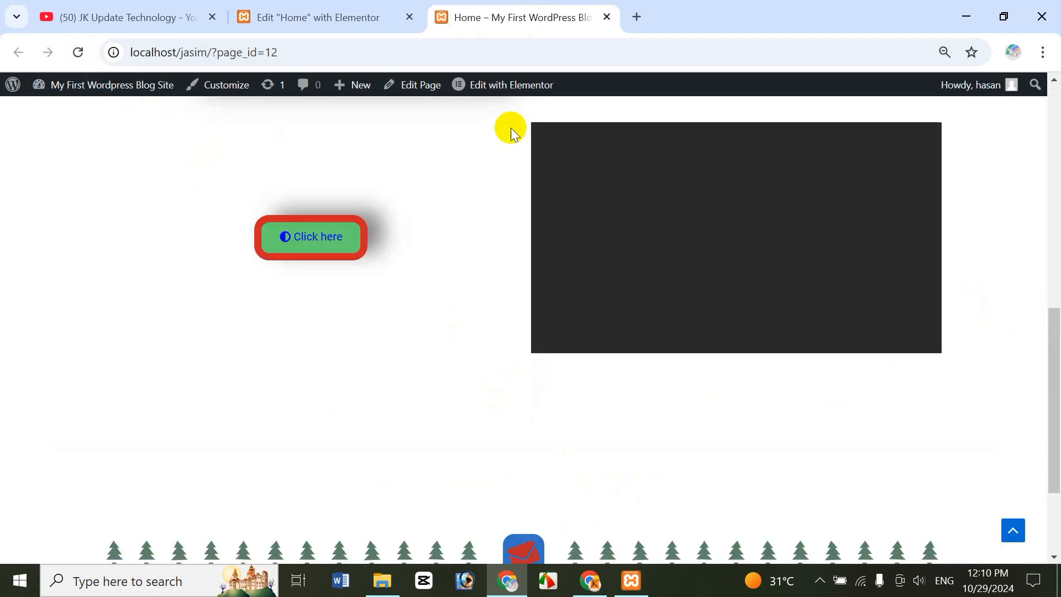
drag(1055, 363, 1050, 416)
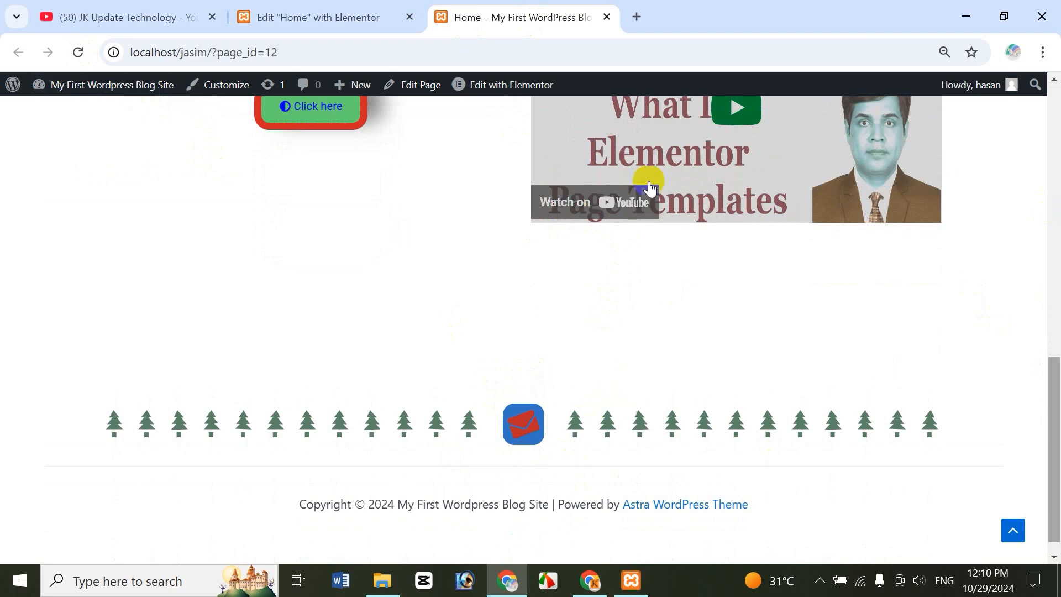
Go back to the Edit Home with Elementor tab.
click(348, 41)
click(540, 17)
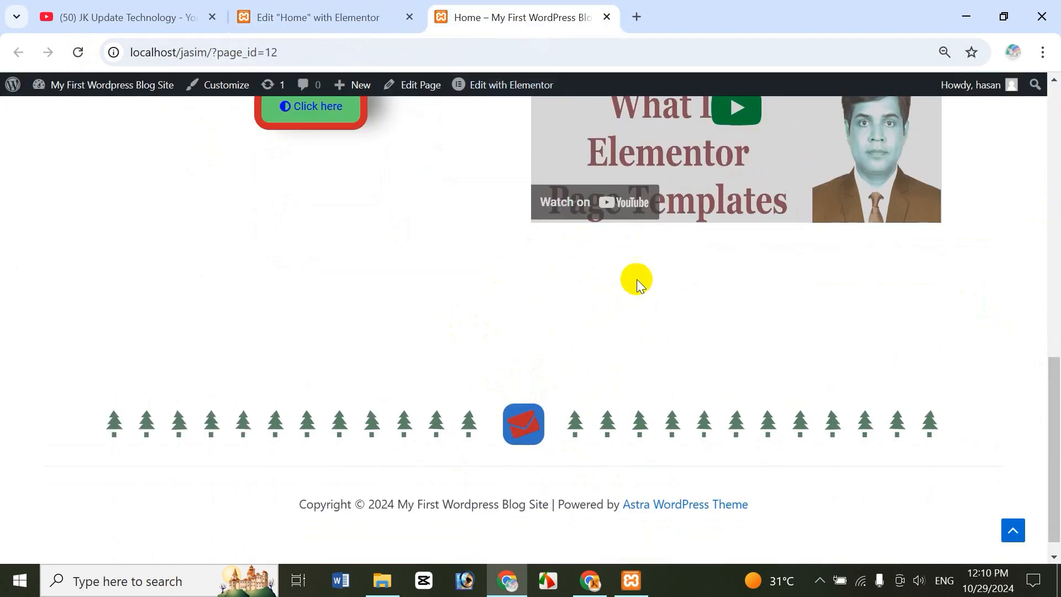
click(373, 13)
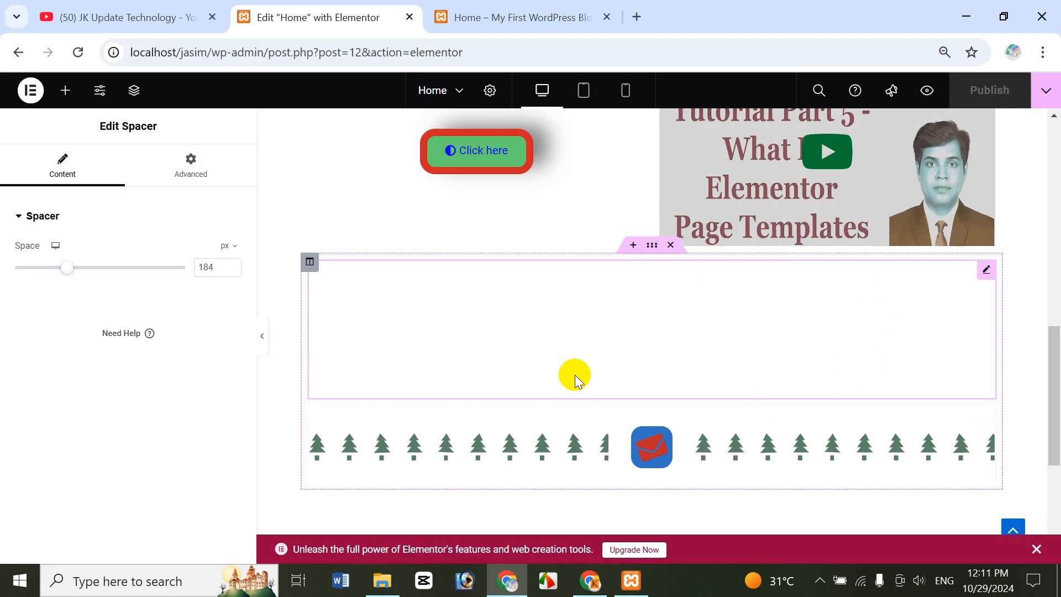
Switch to the JK Update Technology channel's Videos page on YouTube.
click(138, 16)
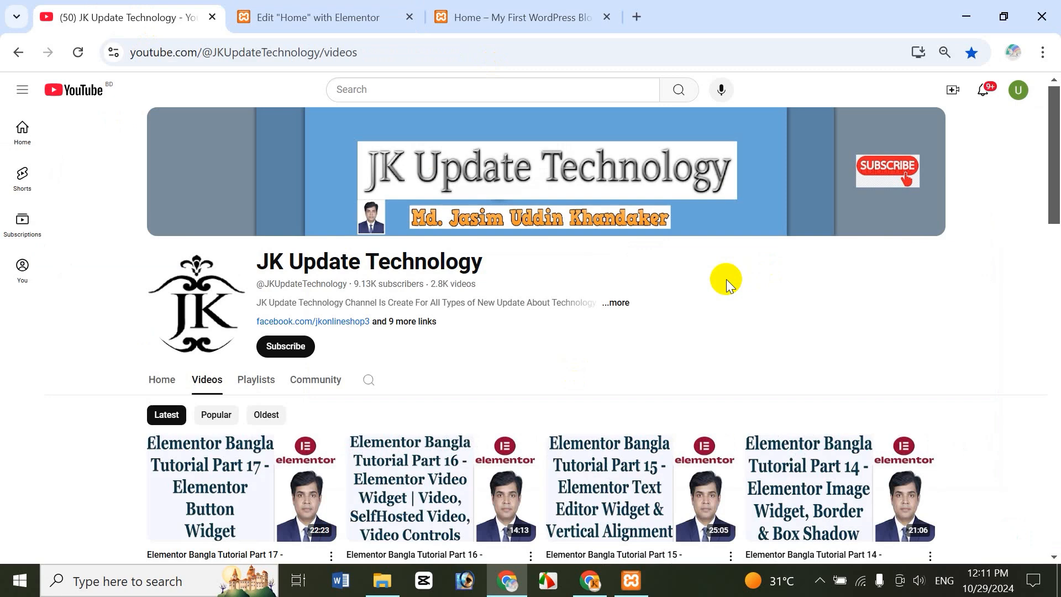